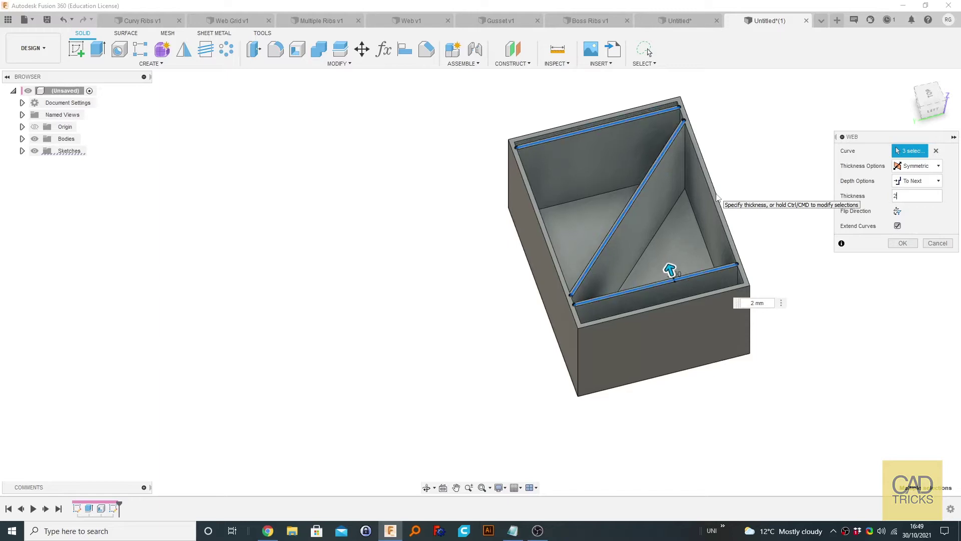
- Apply the 2 mm web ribs, inspect them from above, then reopen and cancel the Web edit
{"action": "key", "text": "Return"}
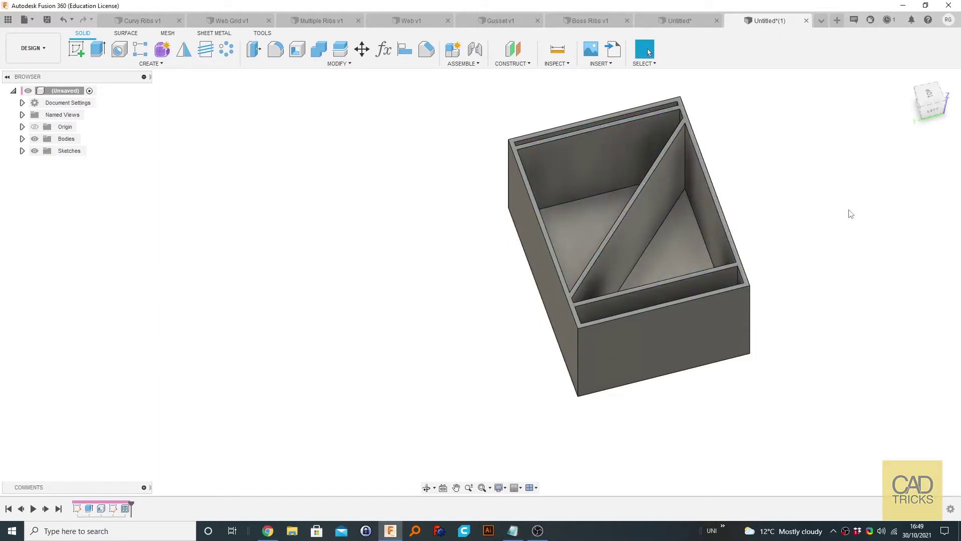
{"action": "middle_click_drag", "start_coordinate": [785, 211], "coordinate": [771, 190], "text": "shift"}
{"action": "middle_click_drag", "start_coordinate": [654, 220], "coordinate": [637, 224], "text": "shift"}
{"action": "double_click", "coordinate": [125, 508]}
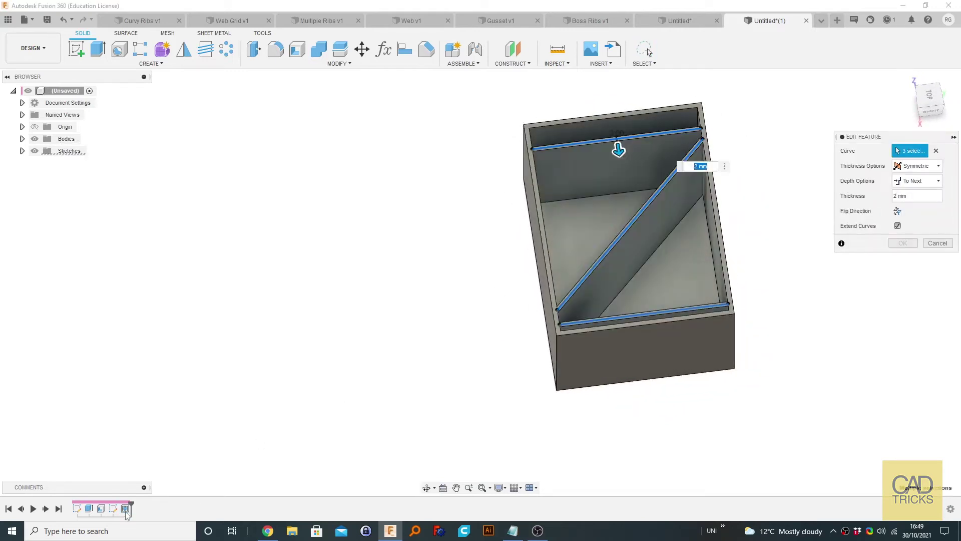
{"action": "left_click", "coordinate": [937, 243]}
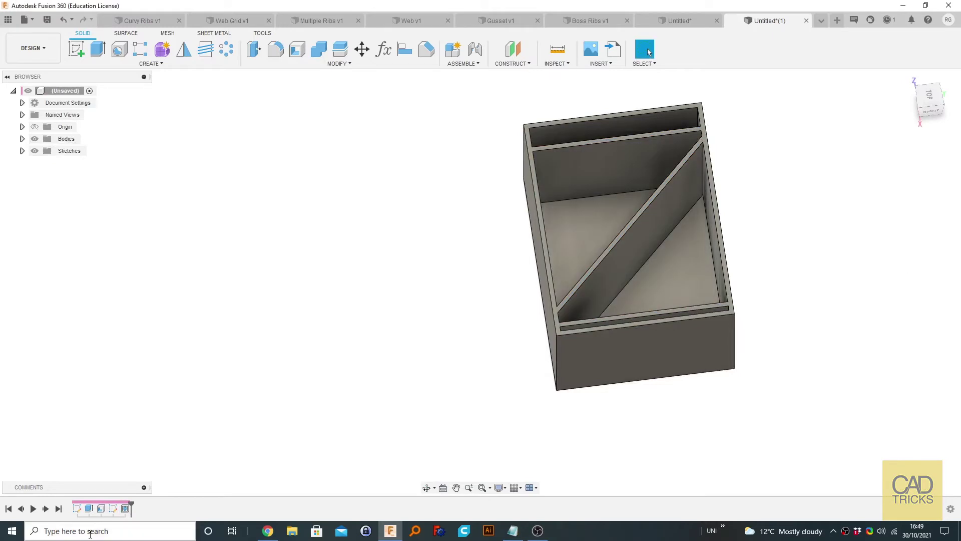
{"action": "double_click", "coordinate": [113, 508]}
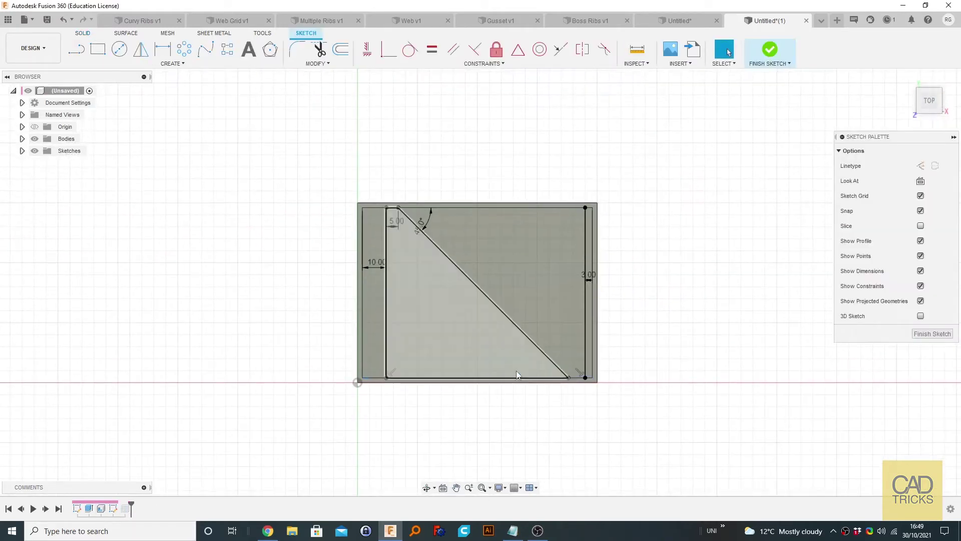
{"action": "key", "text": "l"}
{"action": "left_click", "coordinate": [507, 316]}
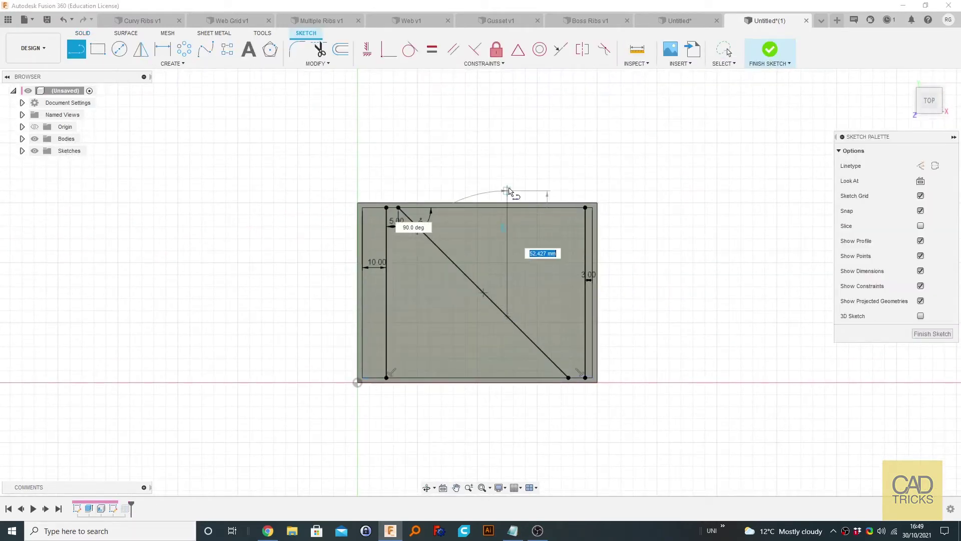
{"action": "double_click", "coordinate": [507, 206]}
{"action": "key", "text": "d"}
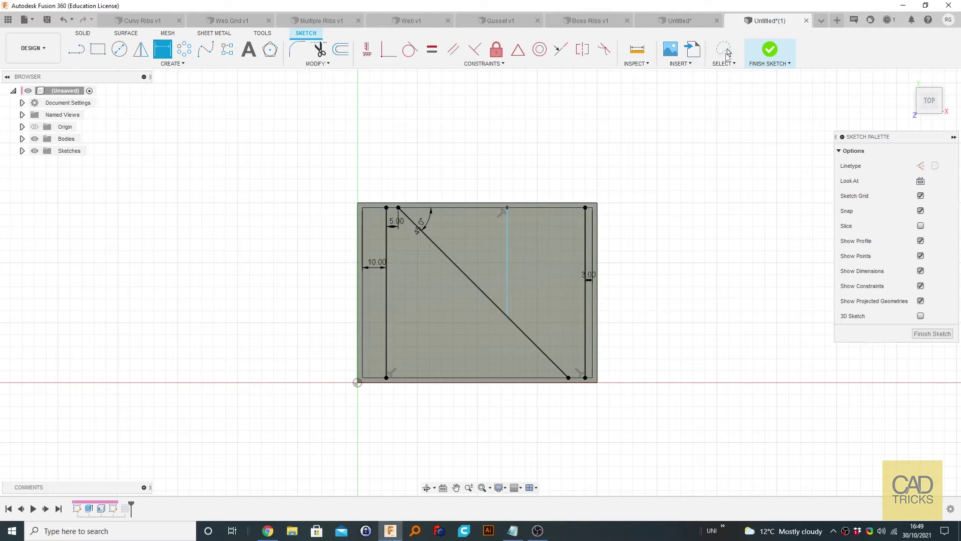
{"action": "key", "text": "Escape"}
{"action": "left_click", "coordinate": [507, 266]}
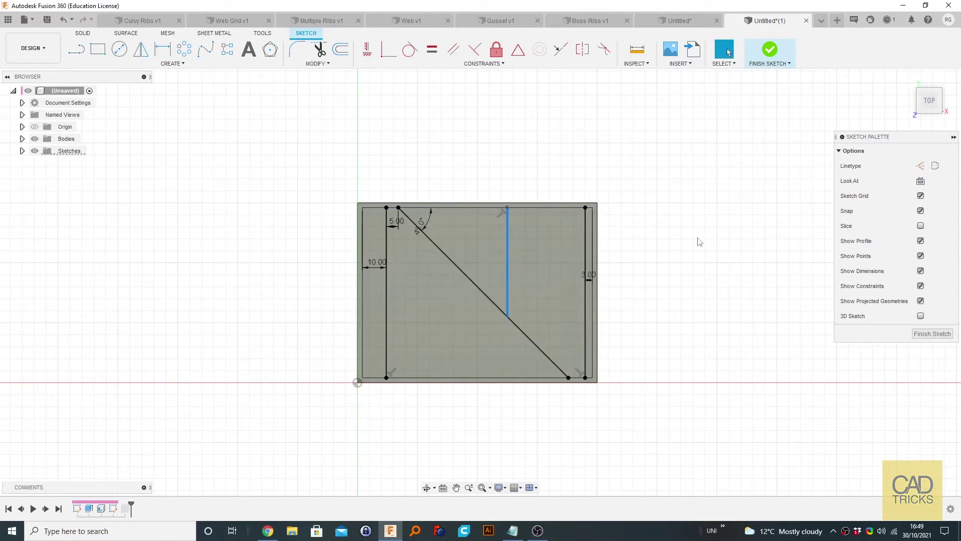
{"action": "key", "text": "Delete"}
{"action": "left_click", "coordinate": [770, 49]}
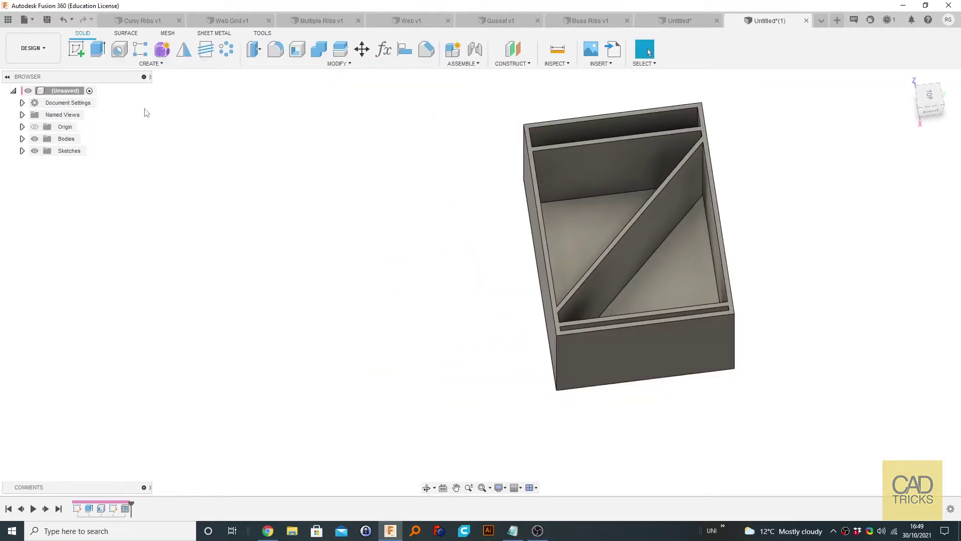
- Reopen Web1, try adding the middle curve and Depth Options, then cancel without changes
{"action": "double_click", "coordinate": [125, 509]}
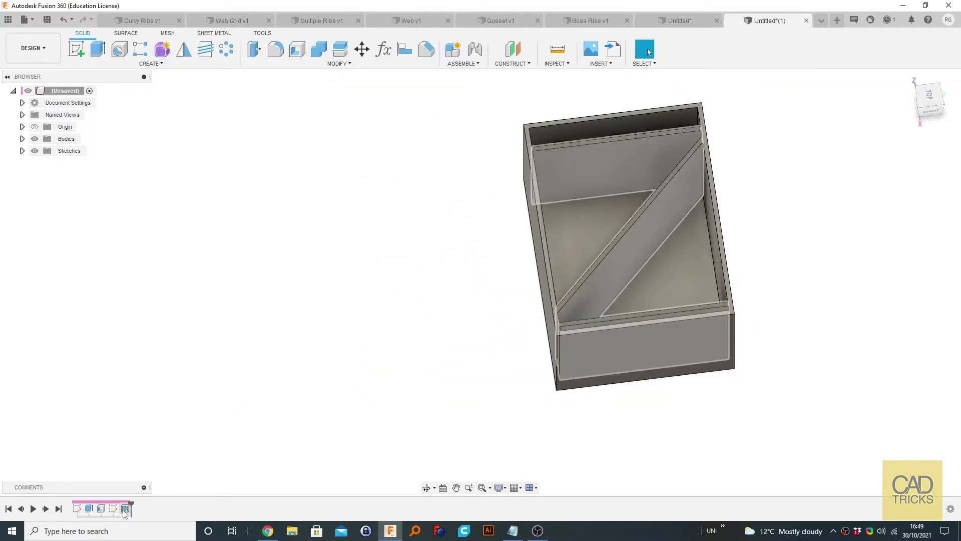
{"action": "left_click", "coordinate": [691, 240]}
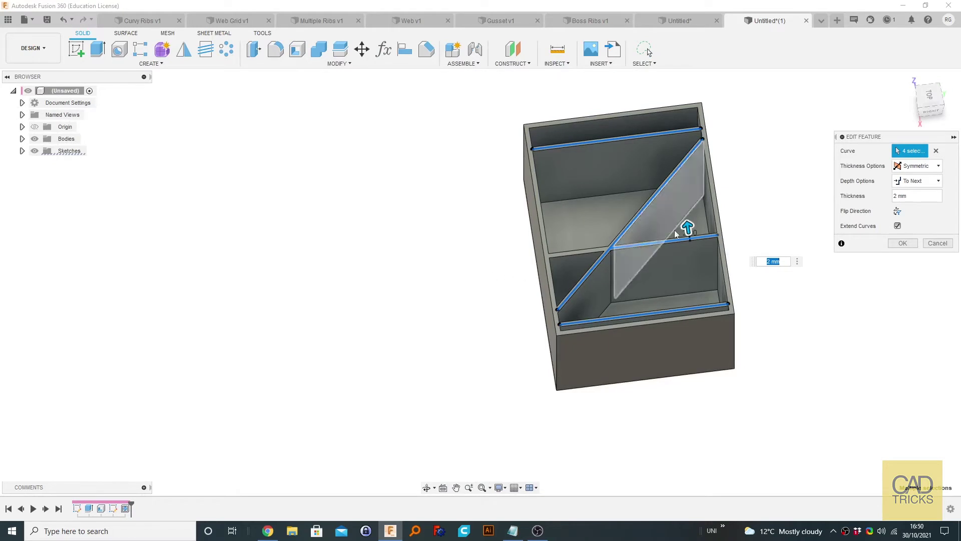
{"action": "scroll", "coordinate": [651, 265], "scroll_direction": "up", "scroll_amount": 2}
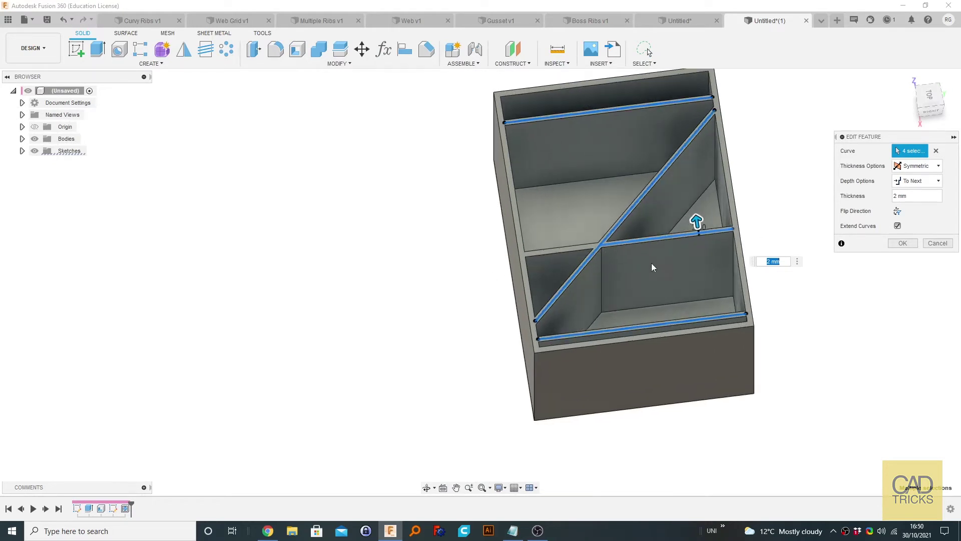
{"action": "left_click", "coordinate": [914, 182]}
{"action": "left_click", "coordinate": [914, 184]}
{"action": "left_click", "coordinate": [939, 244]}
- Draw a short line in the rib sketch from the side wall to the diagonal, then finish the sketch
{"action": "double_click", "coordinate": [112, 508]}
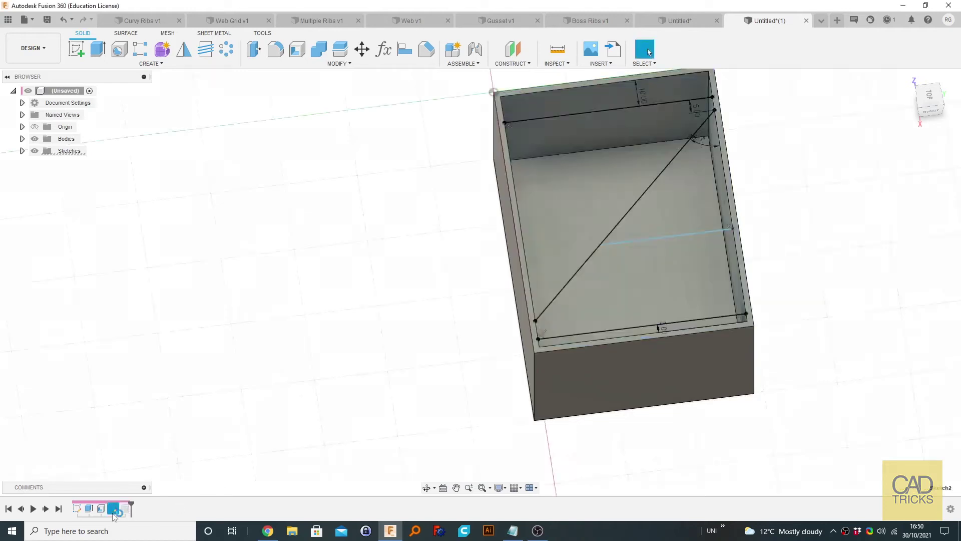
{"action": "mouse_move", "coordinate": [454, 341]}
{"action": "middle_mouse_down"}
{"action": "mouse_move", "coordinate": [445, 378]}
{"action": "mouse_move", "coordinate": [472, 350]}
{"action": "mouse_move", "coordinate": [489, 408]}
{"action": "mouse_move", "coordinate": [489, 245]}
{"action": "mouse_move", "coordinate": [454, 341]}
{"action": "middle_mouse_up"}
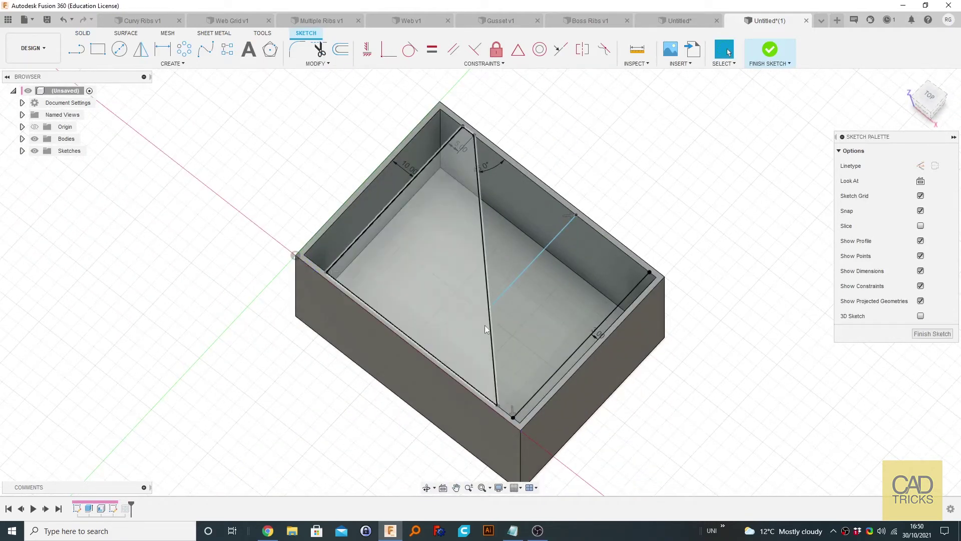
{"action": "left_click", "coordinate": [489, 307]}
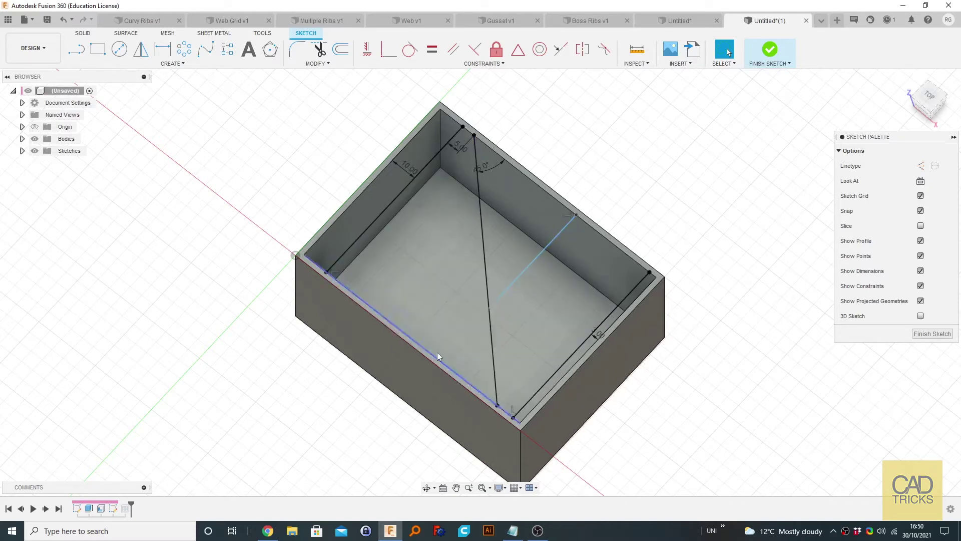
{"action": "left_click", "coordinate": [499, 296]}
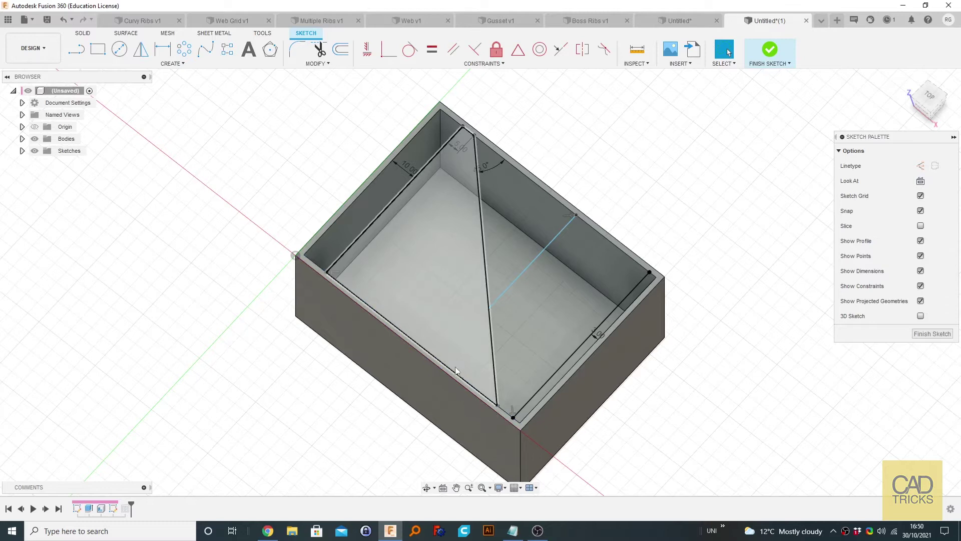
{"action": "left_click", "coordinate": [932, 334]}
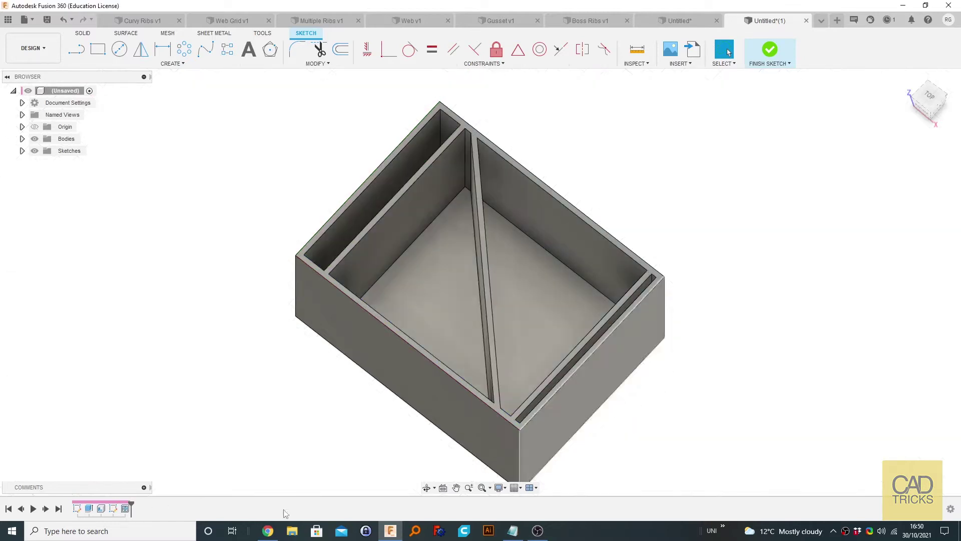
- Add the fourth curve to Web1 and switch its depth option to a fixed Depth
{"action": "double_click", "coordinate": [125, 508]}
{"action": "left_click", "coordinate": [549, 281]}
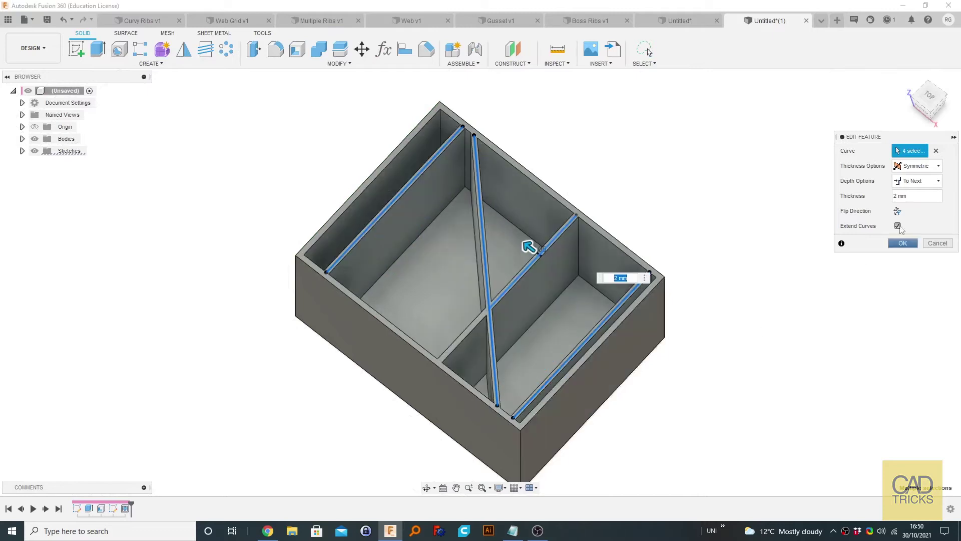
{"action": "left_click", "coordinate": [917, 181]}
{"action": "left_click", "coordinate": [910, 202]}
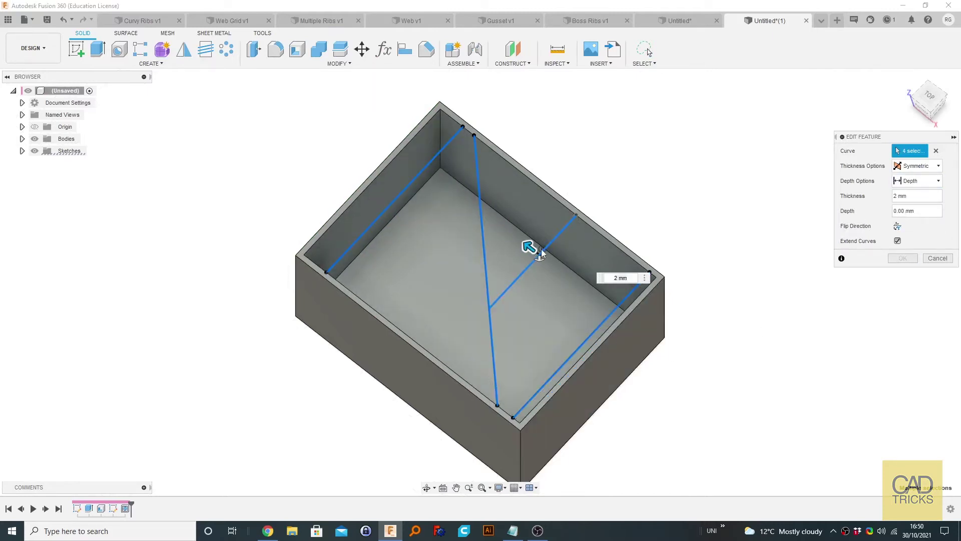
- Set the ribs to 2 mm thickness and 5 mm depth, and confirm the web
{"action": "left_click_drag", "start_coordinate": [542, 248], "coordinate": [489, 214]}
{"action": "left_click_drag", "start_coordinate": [523, 242], "coordinate": [536, 293]}
{"action": "middle_click_drag", "start_coordinate": [535, 293], "coordinate": [529, 175], "text": "shift"}
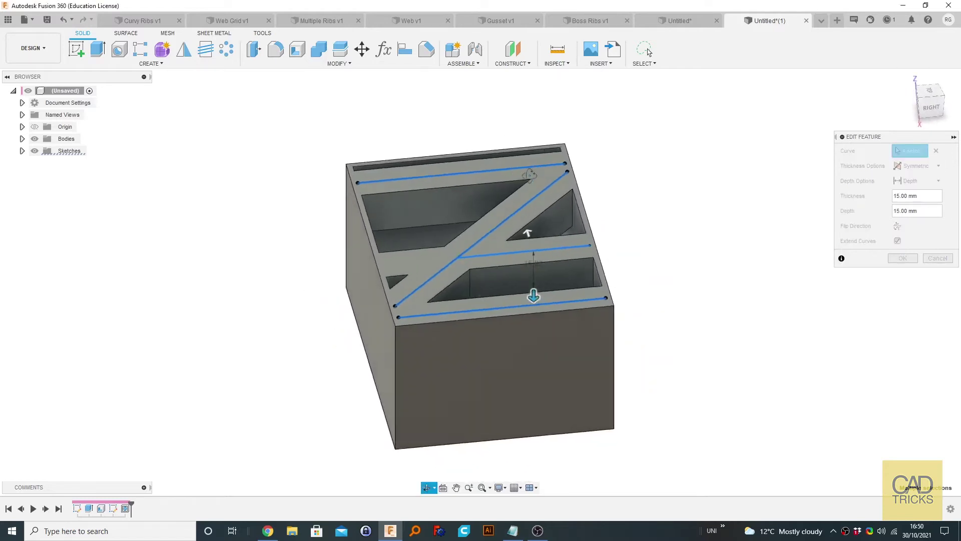
{"action": "left_click_drag", "start_coordinate": [527, 233], "coordinate": [529, 244]}
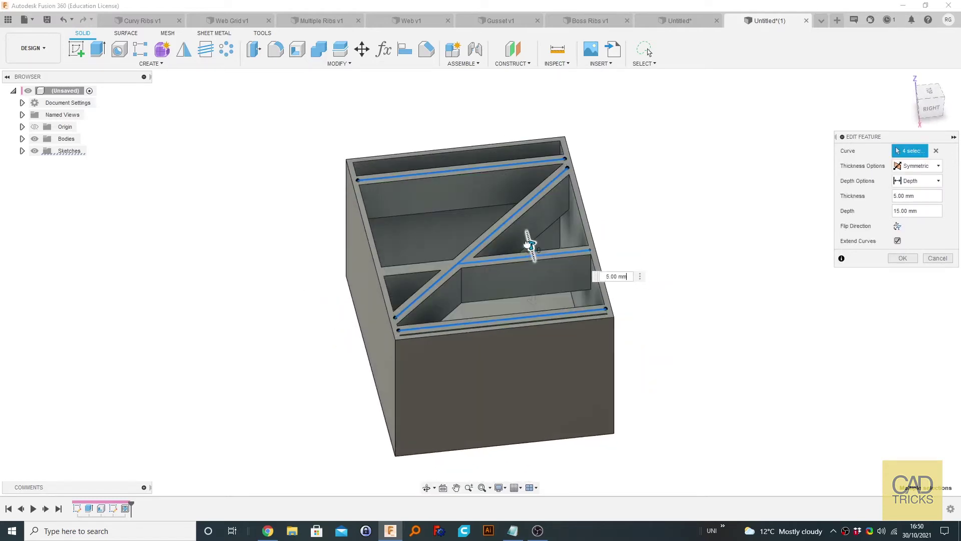
{"action": "type", "text": "2"}
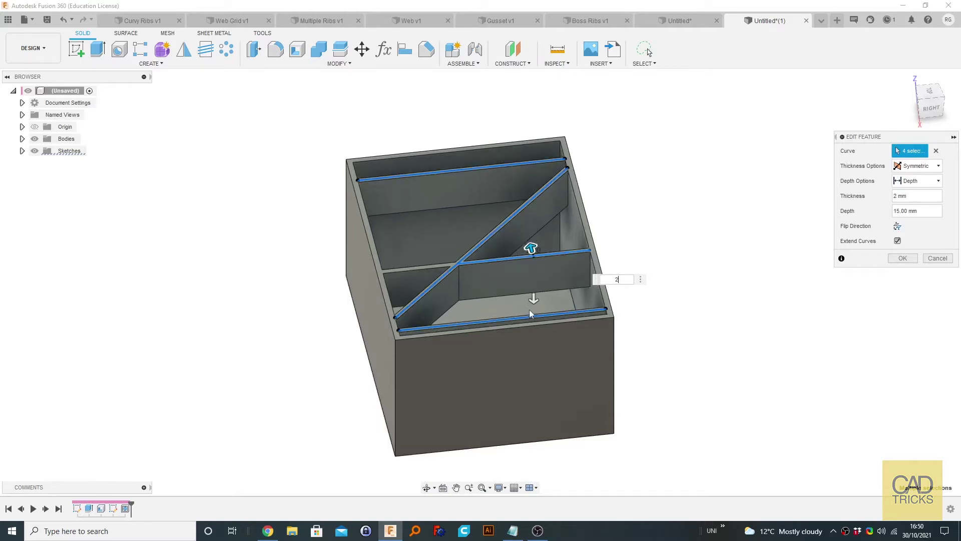
{"action": "left_click_drag", "start_coordinate": [534, 299], "coordinate": [533, 276]}
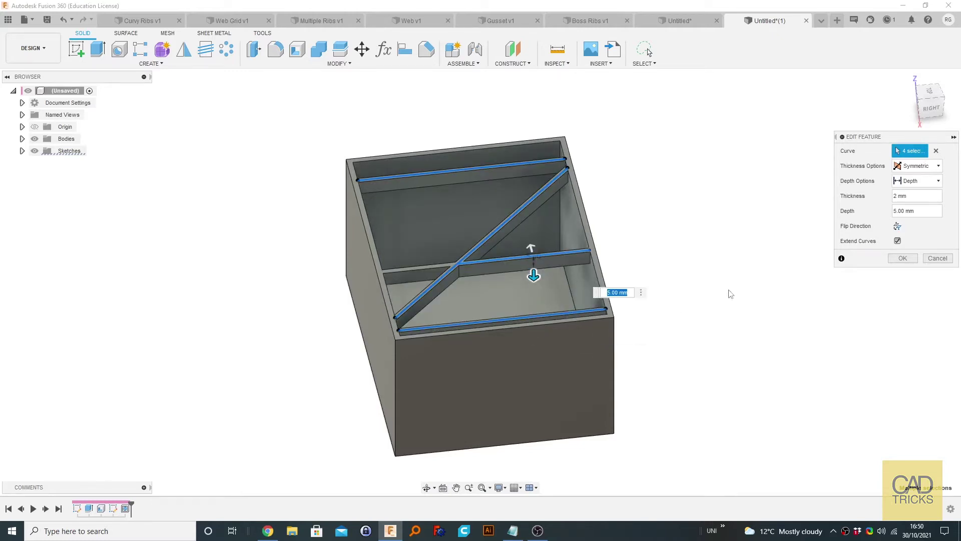
{"action": "left_click", "coordinate": [903, 257]}
{"action": "middle_click_drag", "start_coordinate": [578, 257], "coordinate": [732, 259], "text": "shift"}
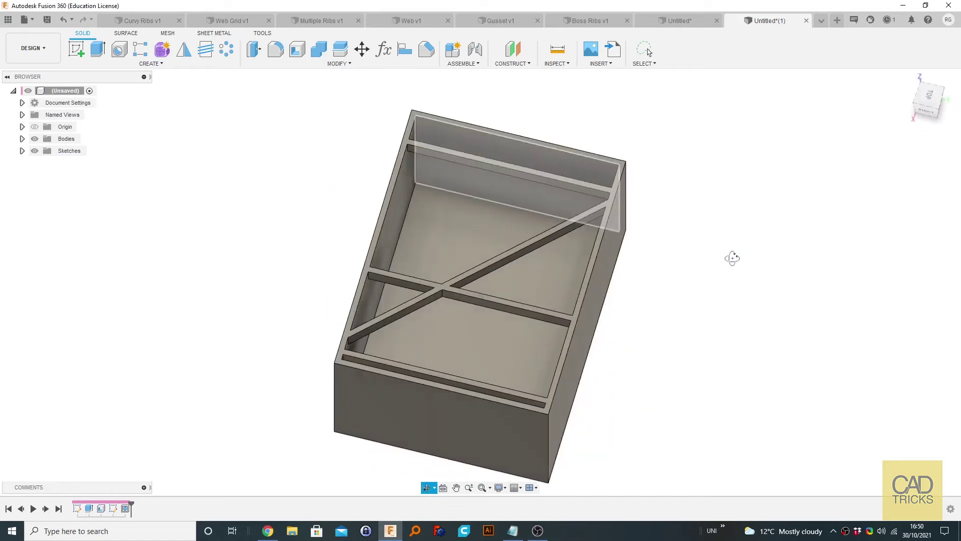
- Switch to the Gusset v1 design, view its back, then start a new empty design
{"action": "left_click", "coordinate": [679, 20]}
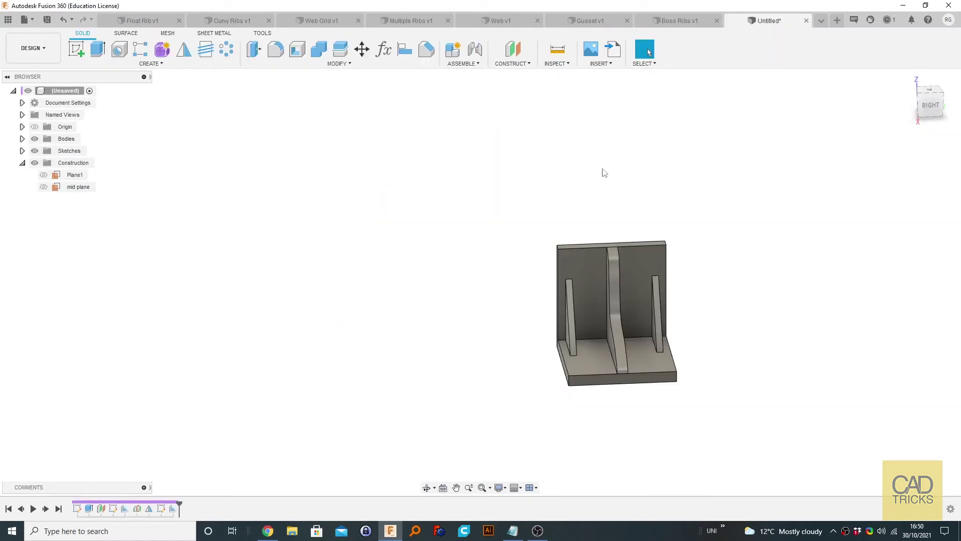
{"action": "left_click", "coordinate": [588, 21]}
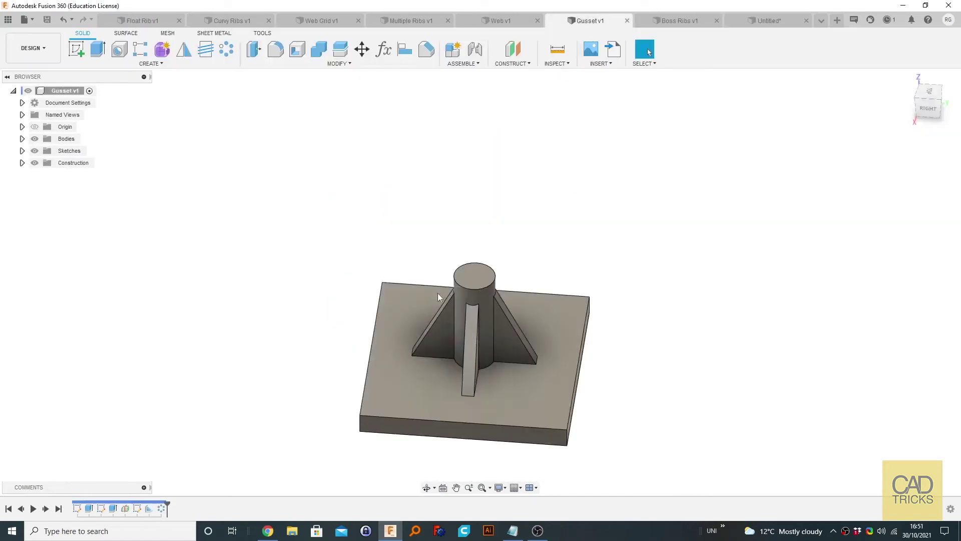
{"action": "middle_click_drag", "start_coordinate": [619, 259], "coordinate": [490, 324], "text": "shift"}
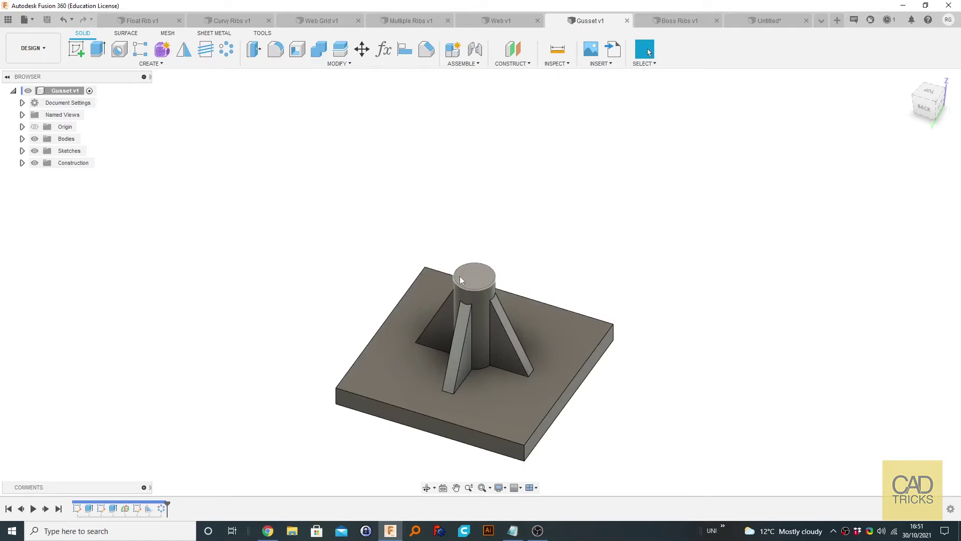
{"action": "left_click", "coordinate": [836, 21]}
- Sketch a square rectangle from the origin on the horizontal plane
{"action": "key", "text": "s"}
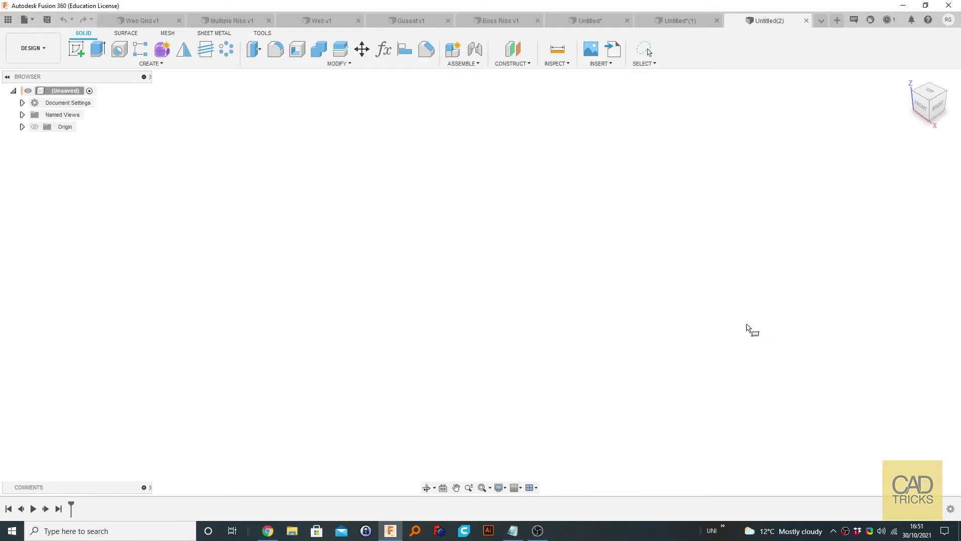
{"action": "left_click", "coordinate": [536, 281]}
{"action": "key", "text": "r"}
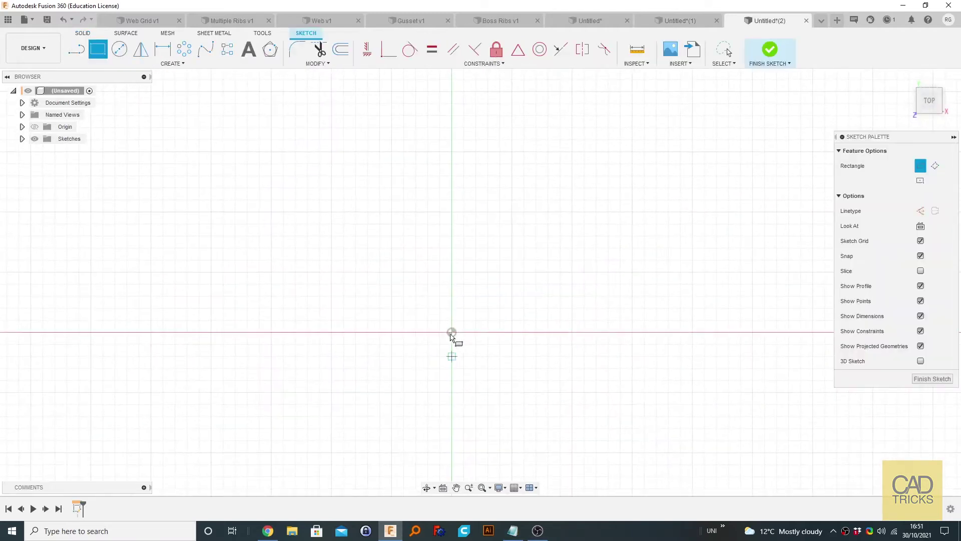
{"action": "left_click", "coordinate": [451, 332]}
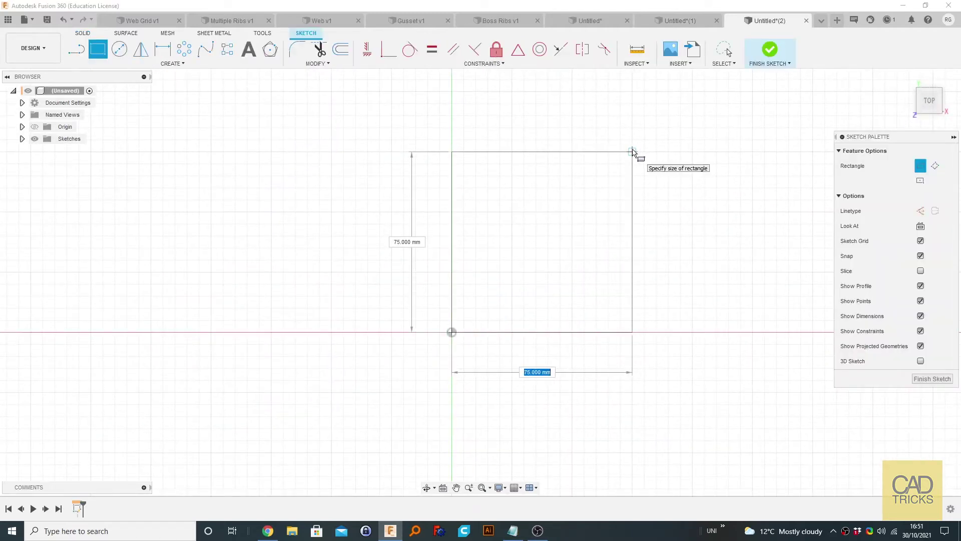
{"action": "left_click", "coordinate": [633, 152]}
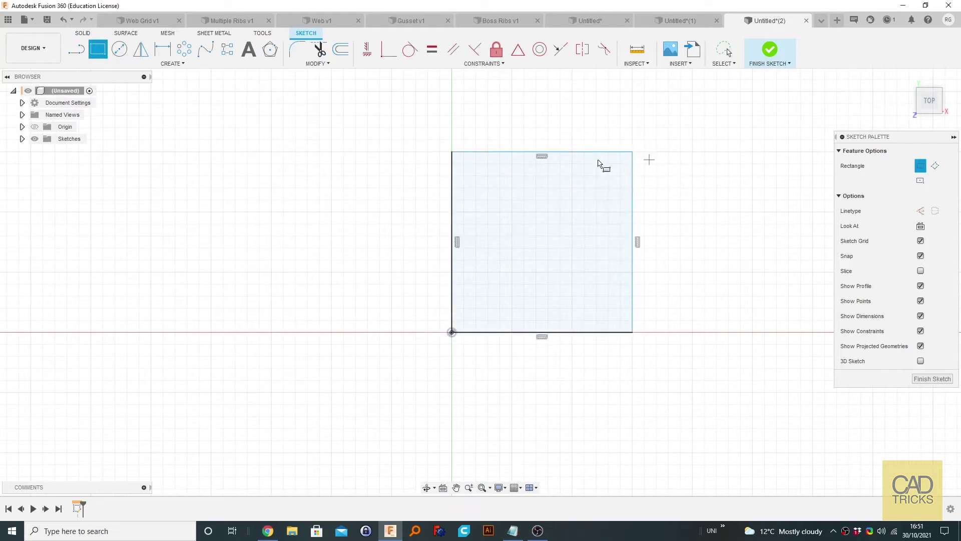
- Dimension the square 75 mm wide and 75 mm tall, then finish the sketch
{"action": "key", "text": "d"}
{"action": "left_click", "coordinate": [542, 151]}
{"action": "left_click", "coordinate": [546, 122]}
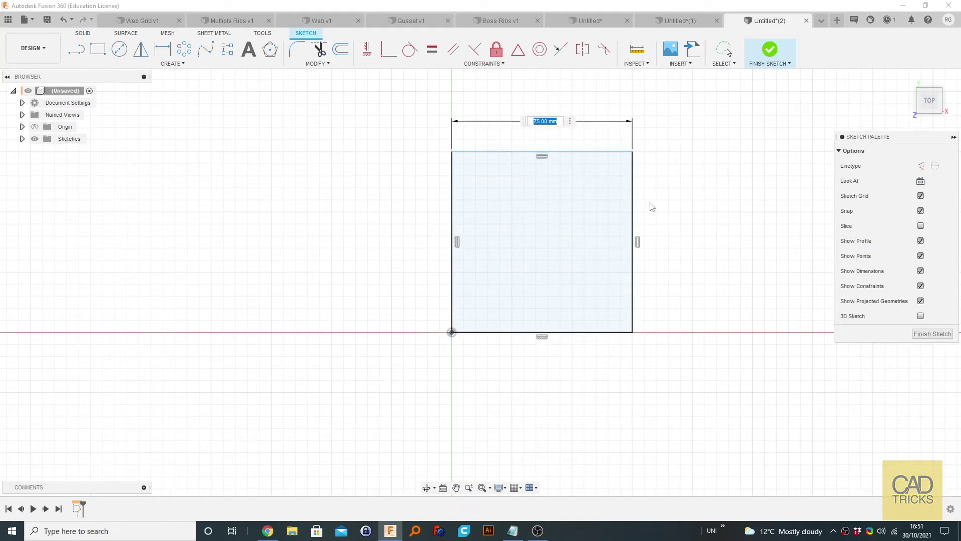
{"action": "key", "text": "Return"}
{"action": "left_click", "coordinate": [633, 227]}
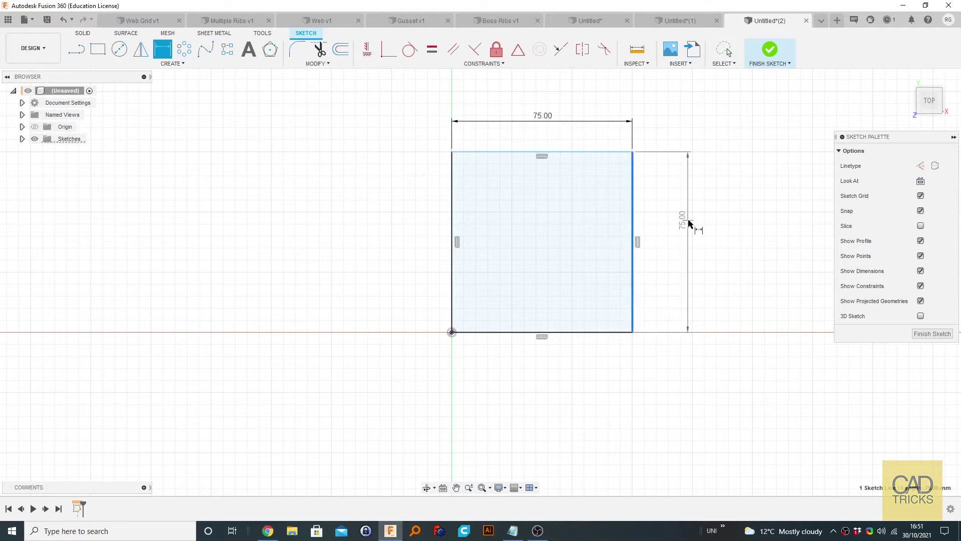
{"action": "left_click", "coordinate": [689, 222]}
{"action": "key", "text": "Return"}
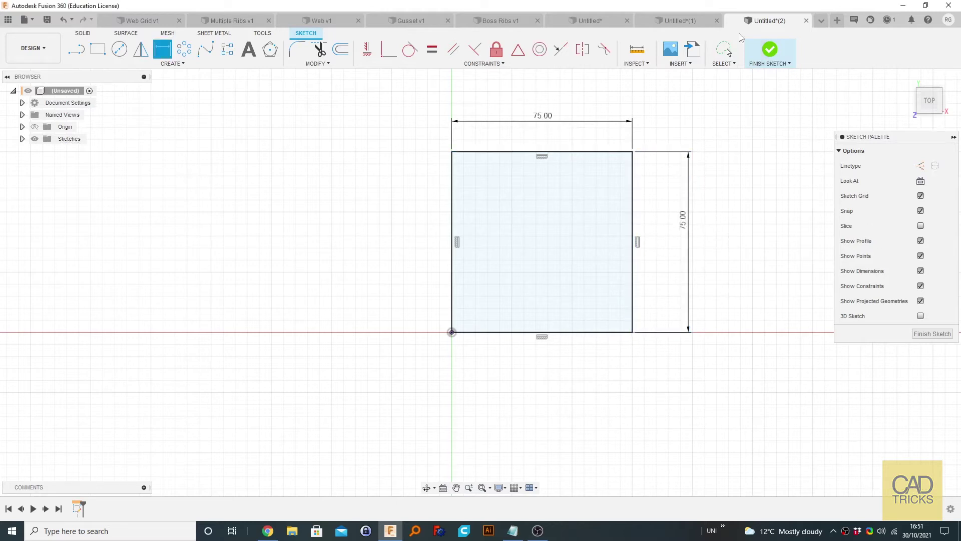
{"action": "left_click", "coordinate": [770, 49]}
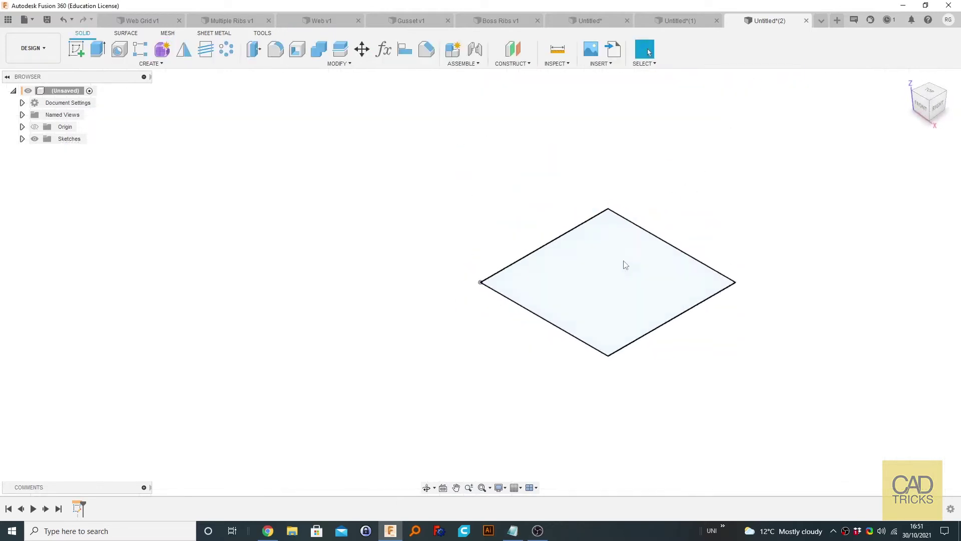
- Extrude the 75 × 75 mm square profile 10 mm into a plate
{"action": "left_click", "coordinate": [625, 265]}
{"action": "key", "text": "e"}
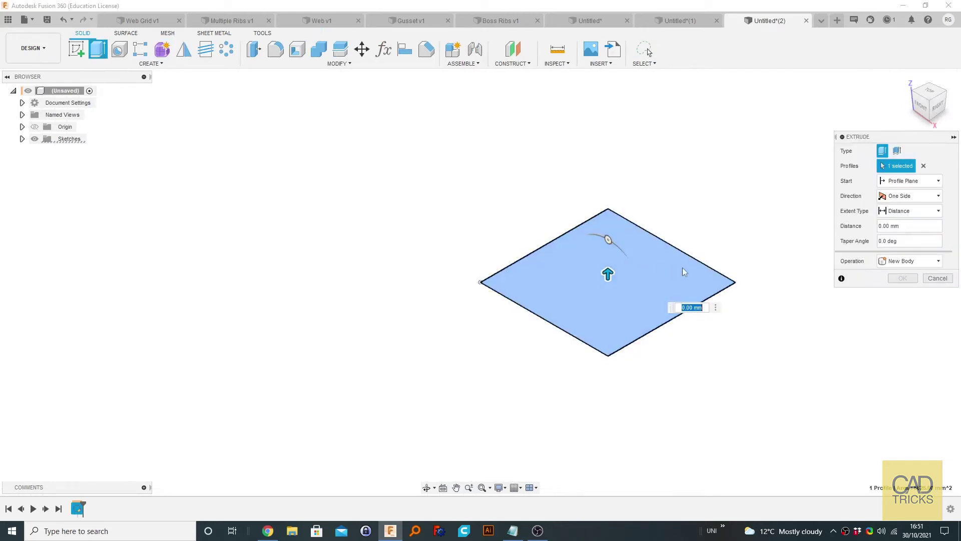
{"action": "type", "text": "10"}
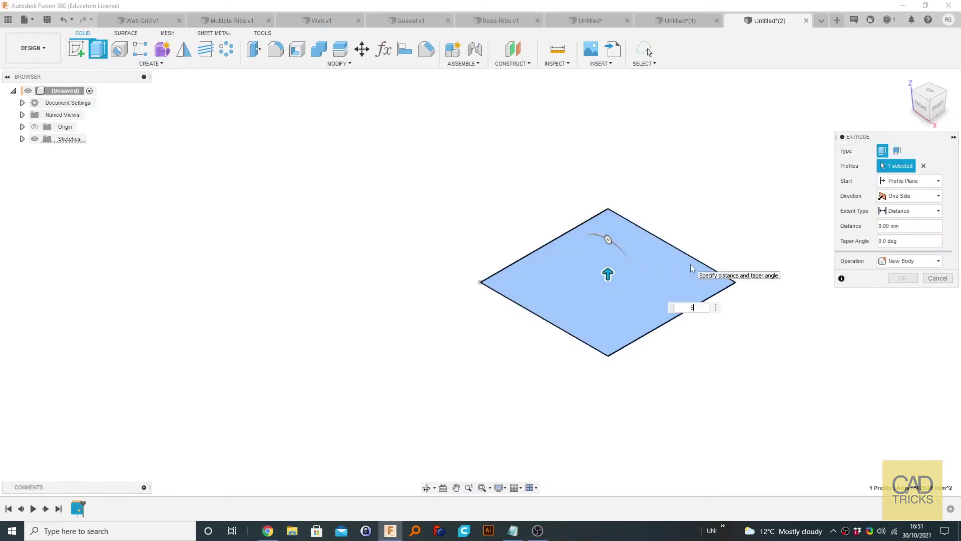
{"action": "key", "text": "Return"}
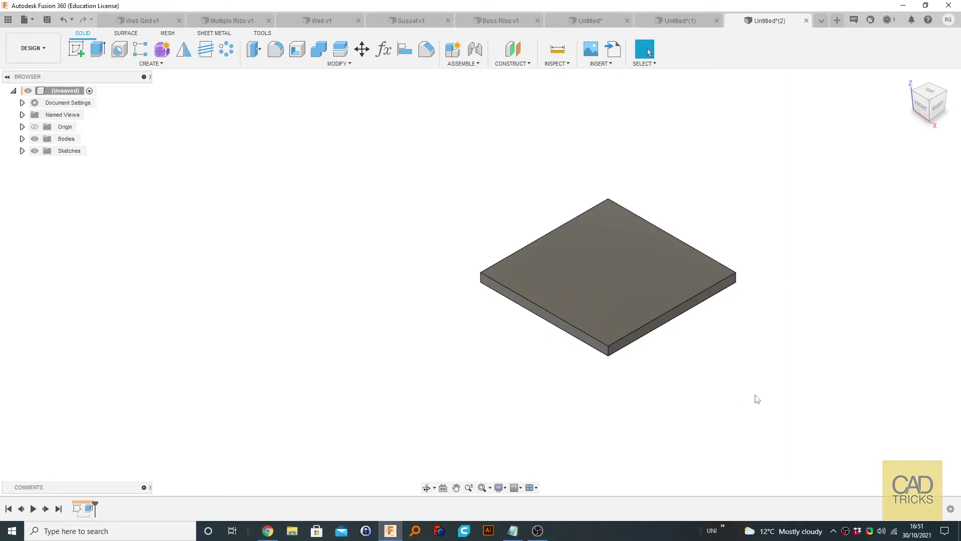
- Start a sketch on the plate's top face and draw a Ø10 mm circle near the middle
{"action": "key", "text": "s"}
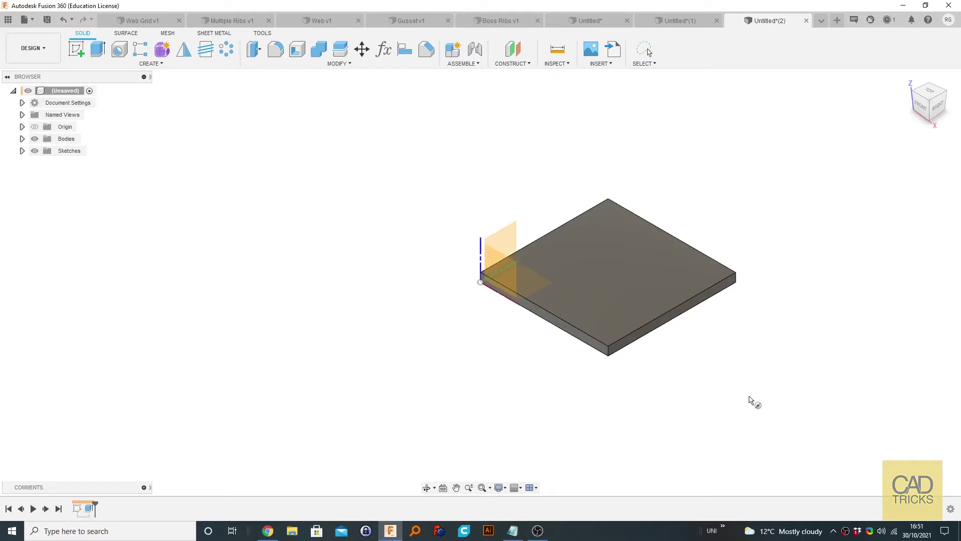
{"action": "left_click", "coordinate": [602, 263]}
{"action": "key", "text": "c"}
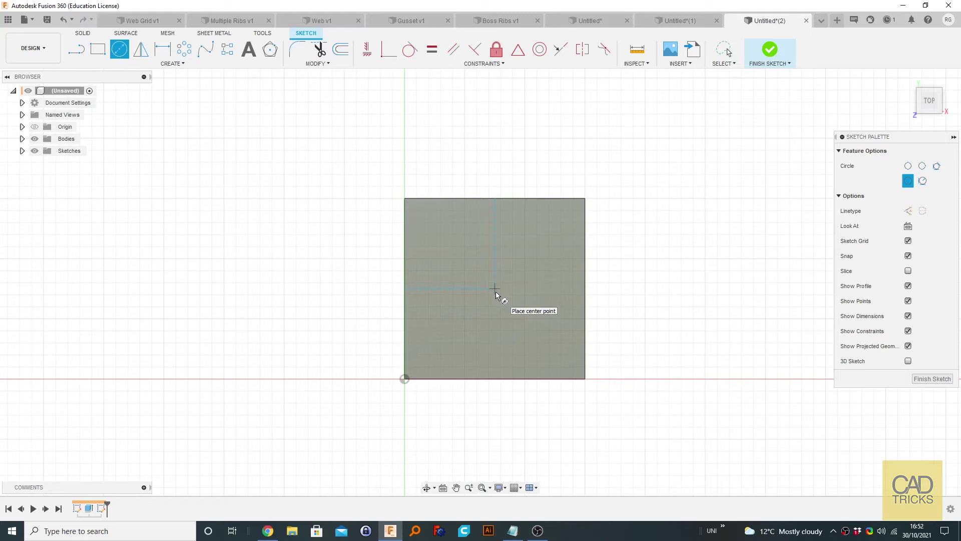
{"action": "left_click", "coordinate": [495, 293]}
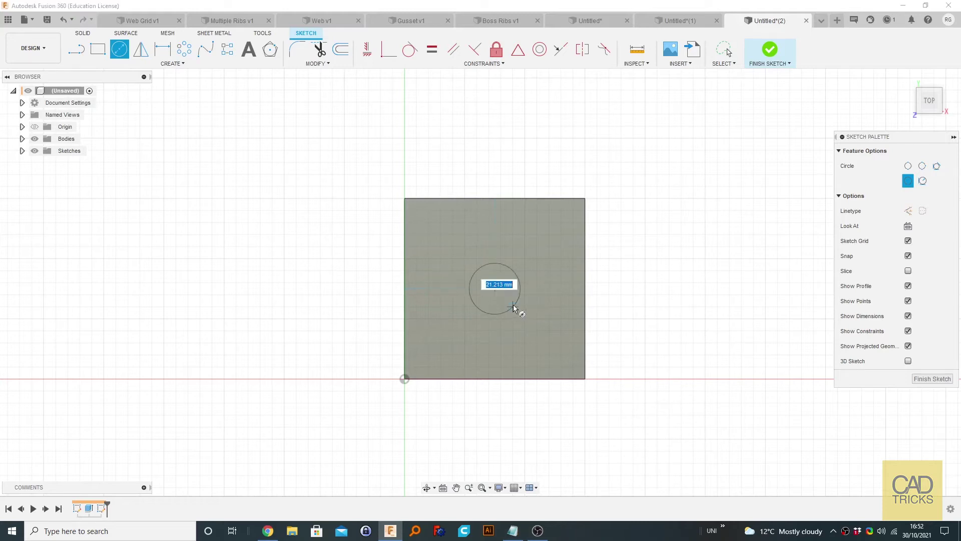
{"action": "type", "text": "10"}
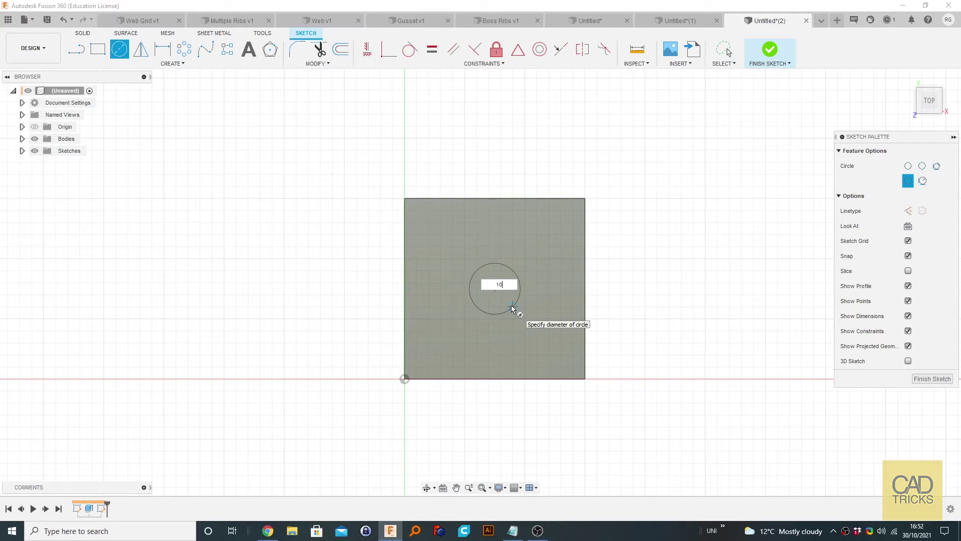
{"action": "key", "text": "Return"}
{"action": "key", "text": "Escape"}
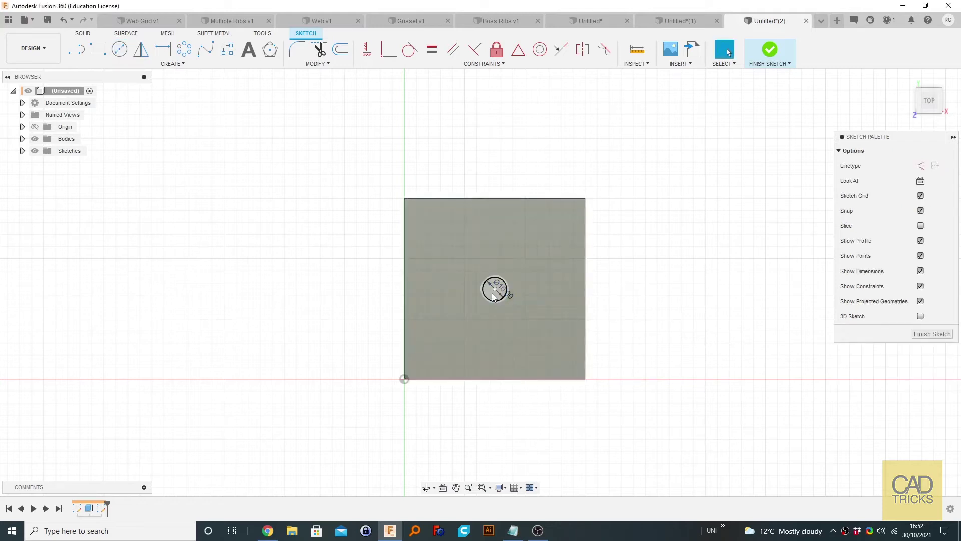
- Move the Ø10 circle slightly left and down on the plate
{"action": "scroll", "coordinate": [531, 298], "scroll_direction": "up", "scroll_amount": 4}
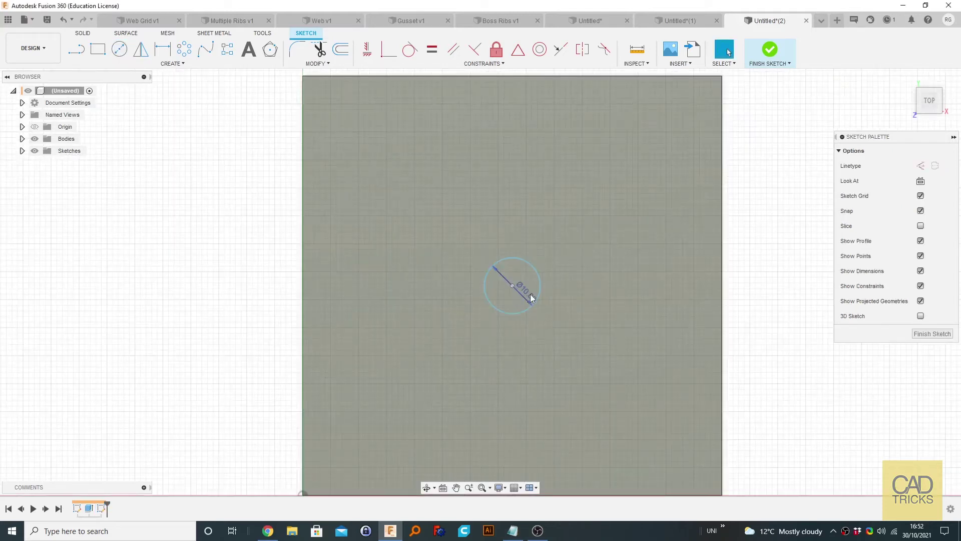
{"action": "left_click", "coordinate": [543, 298]}
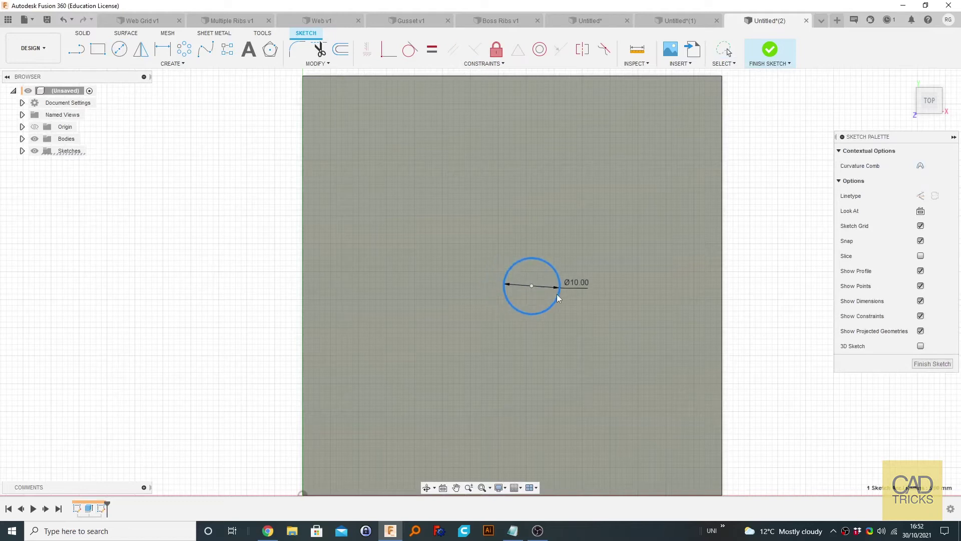
{"action": "mouse_move", "coordinate": [544, 299]}
{"action": "left_mouse_down"}
{"action": "mouse_move", "coordinate": [527, 301]}
{"action": "mouse_move", "coordinate": [527, 285]}
{"action": "mouse_move", "coordinate": [520, 303]}
{"action": "left_mouse_up"}
{"action": "left_click", "coordinate": [551, 320]}
{"action": "scroll", "coordinate": [536, 334], "scroll_direction": "down", "scroll_amount": 4}
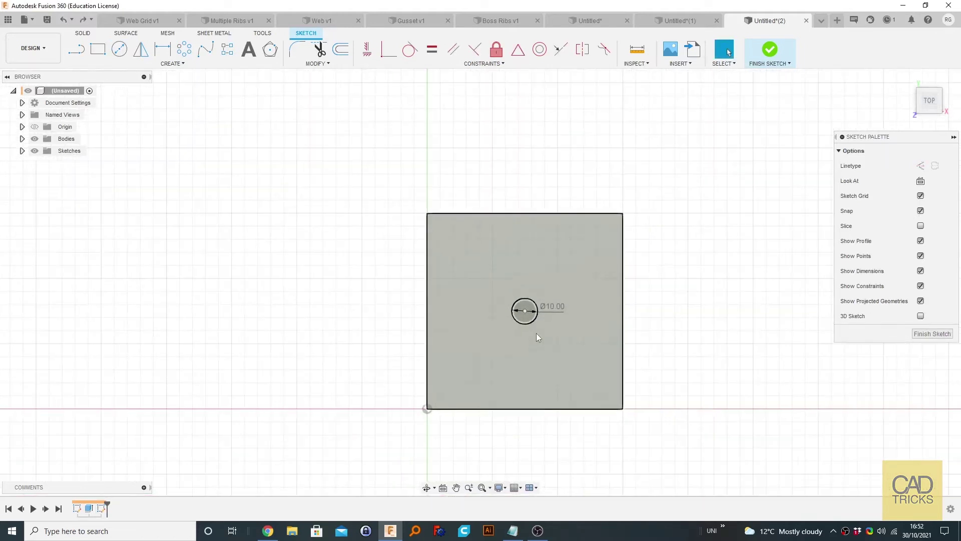
- Dimension the circle centre 37.50 mm from the left edge and 37.50 mm from the top edge
{"action": "key", "text": "d"}
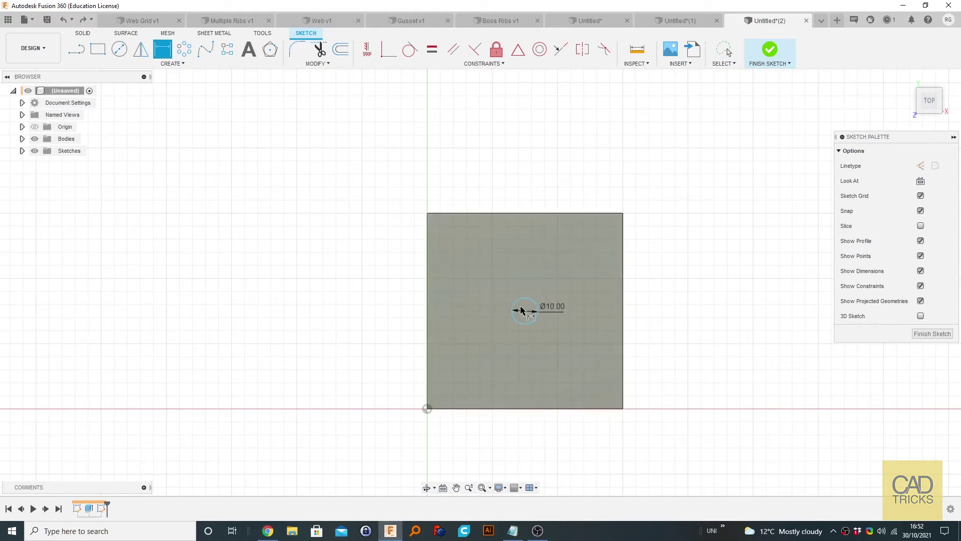
{"action": "left_click", "coordinate": [427, 320]}
{"action": "left_click", "coordinate": [525, 311]}
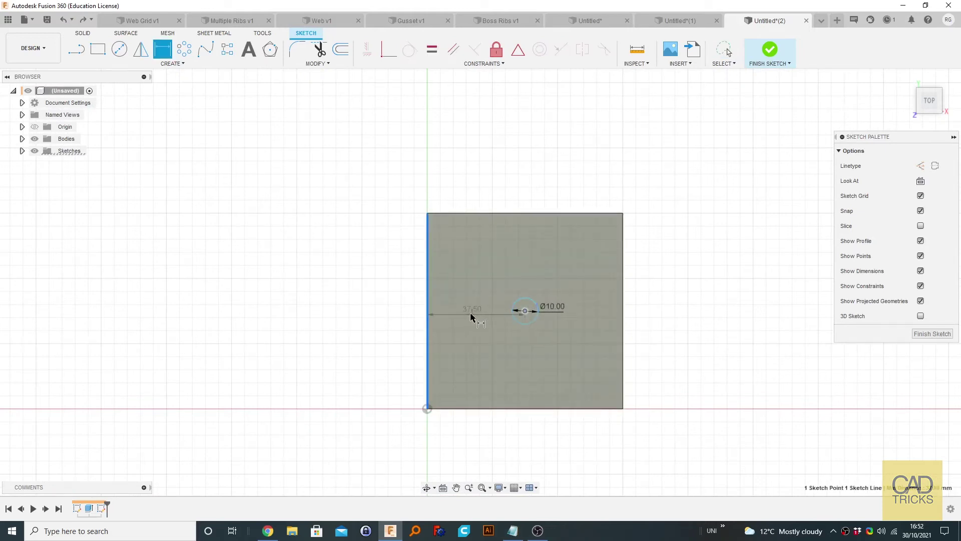
{"action": "left_click", "coordinate": [472, 315]}
{"action": "key", "text": "Return"}
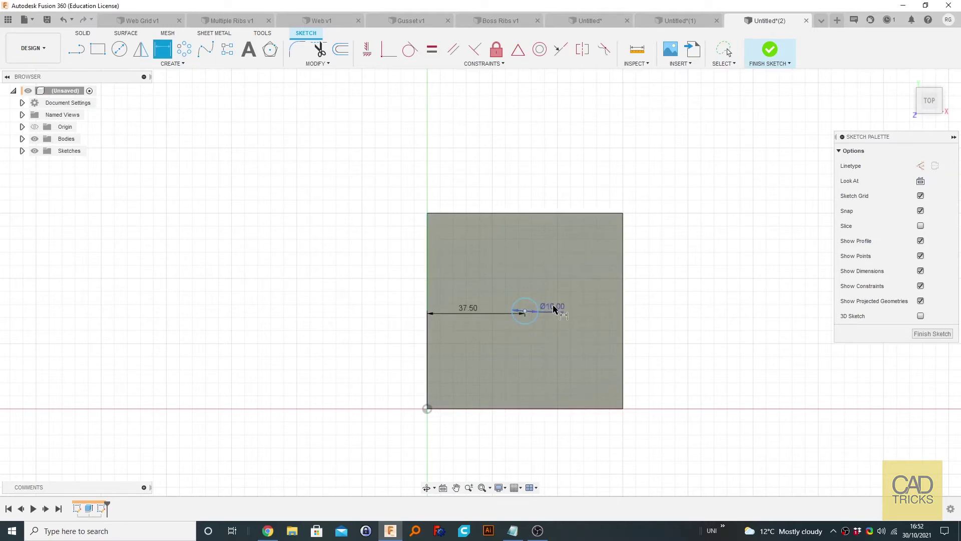
{"action": "left_click", "coordinate": [525, 214]}
{"action": "left_click", "coordinate": [525, 311]}
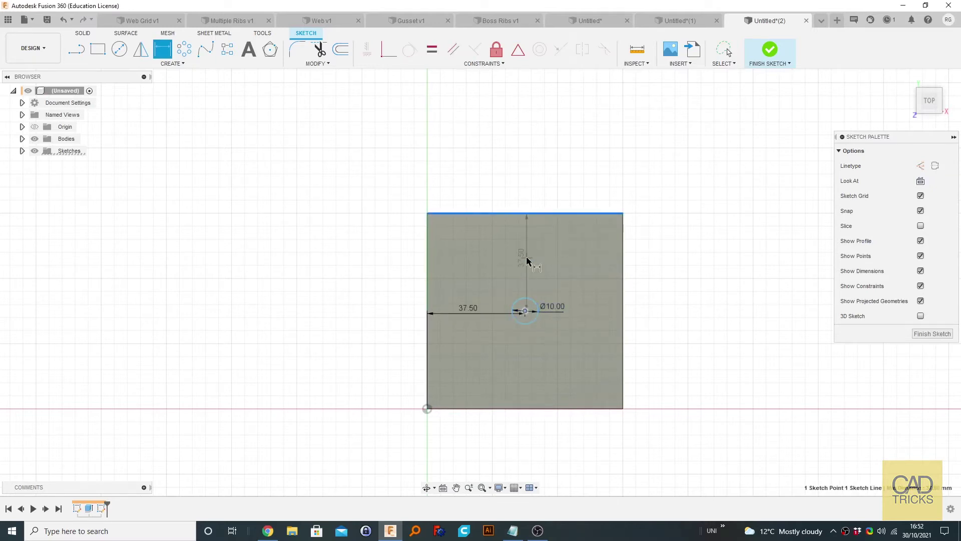
{"action": "left_click", "coordinate": [526, 257]}
{"action": "key", "text": "Return"}
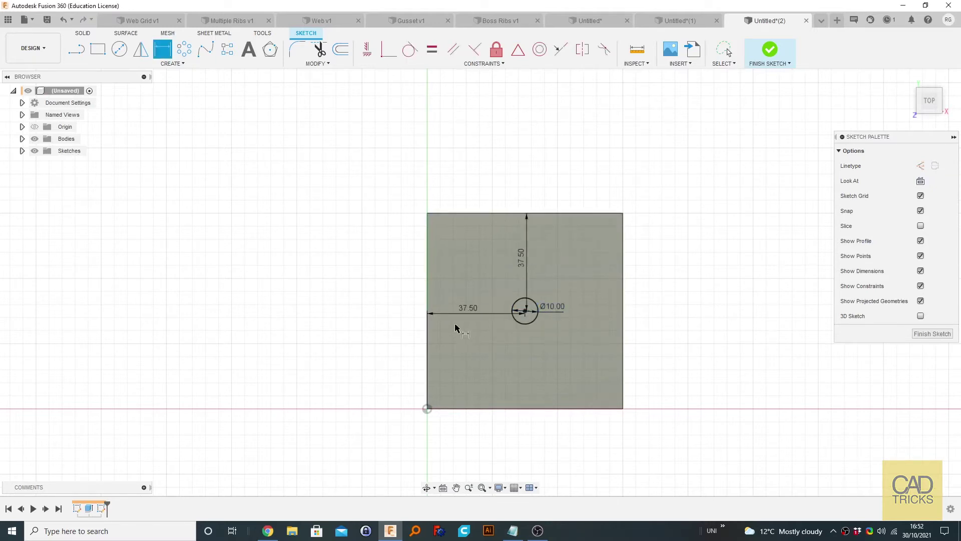
{"action": "left_click", "coordinate": [728, 52]}
{"action": "scroll", "coordinate": [528, 313], "scroll_direction": "up", "scroll_amount": 3}
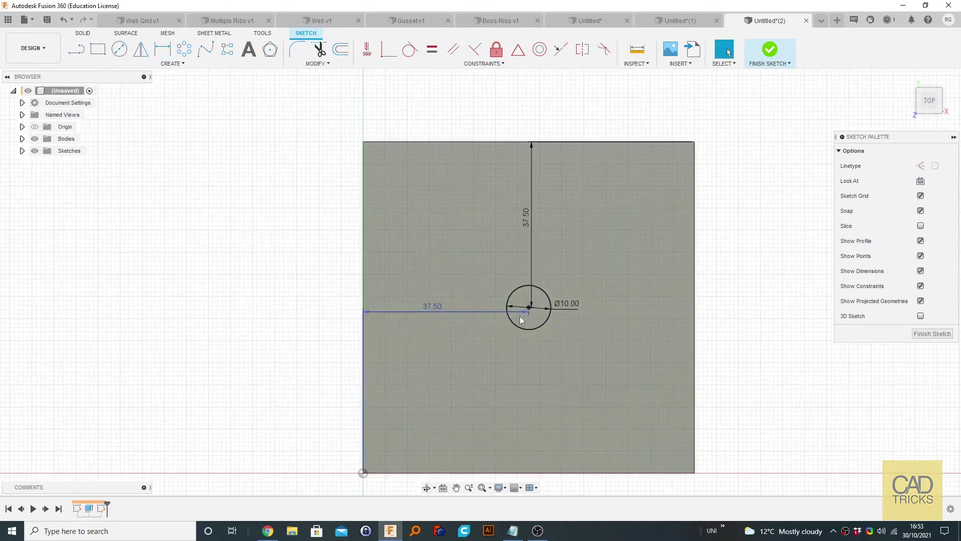
{"action": "left_click", "coordinate": [525, 317]}
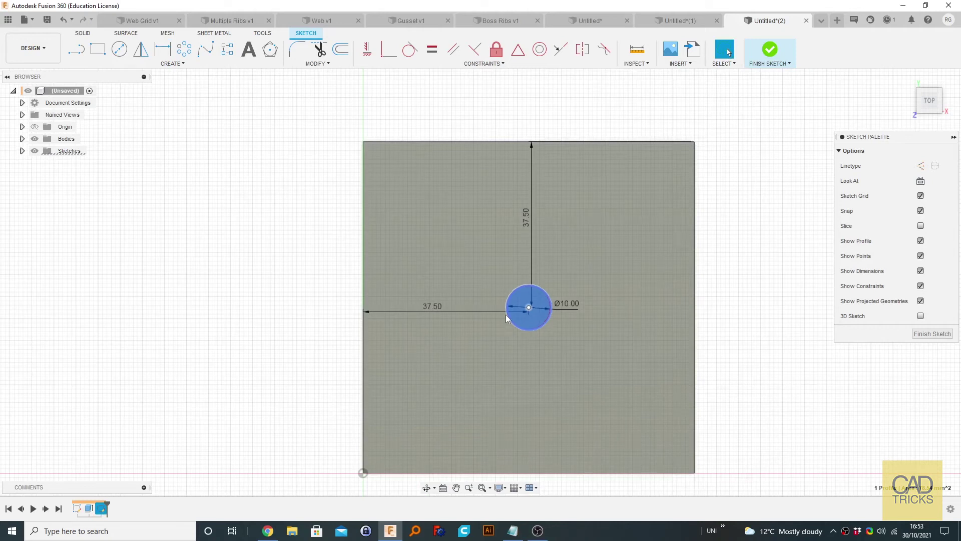
- Extrude the Ø10 circle 20 mm upward, joined to the plate as a boss
{"action": "key", "text": "e"}
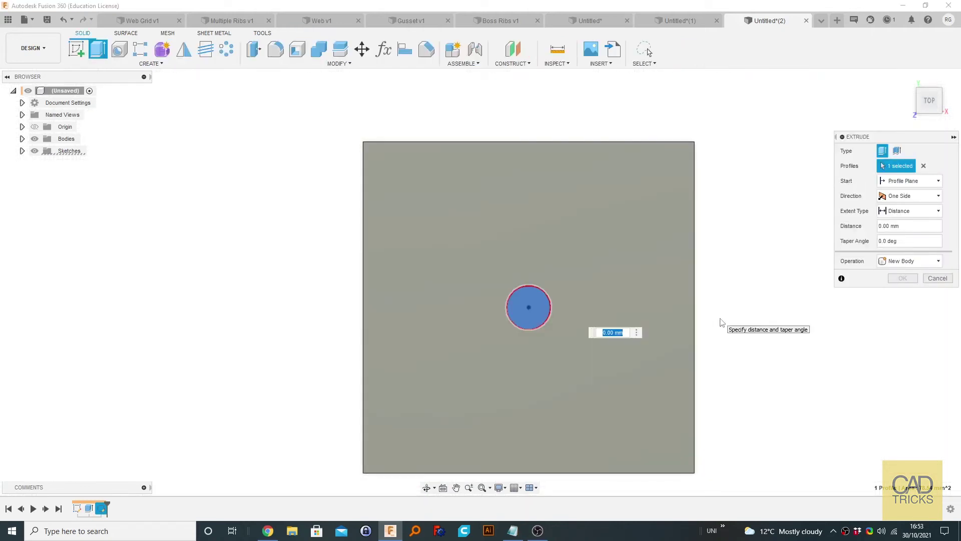
{"action": "type", "text": "50"}
{"action": "key", "text": "Return"}
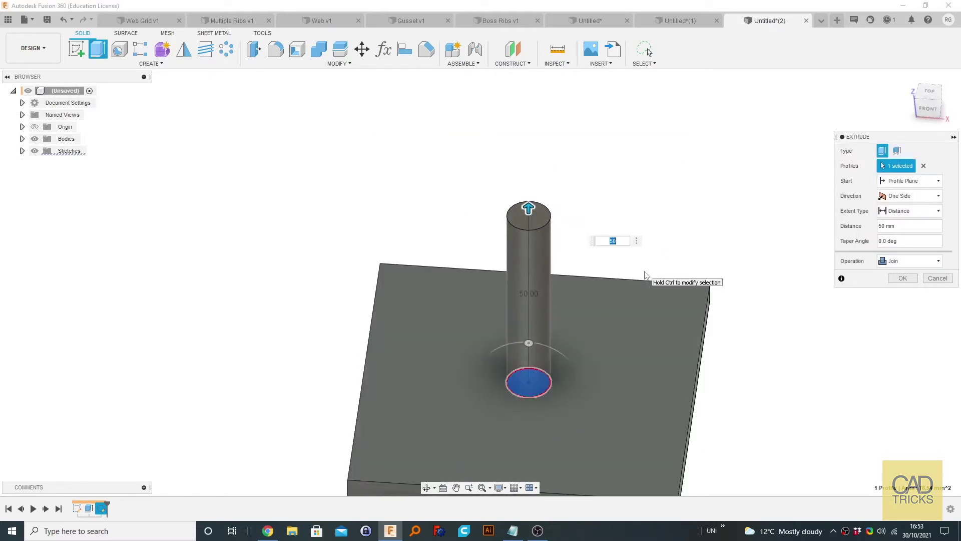
{"action": "type", "text": "20"}
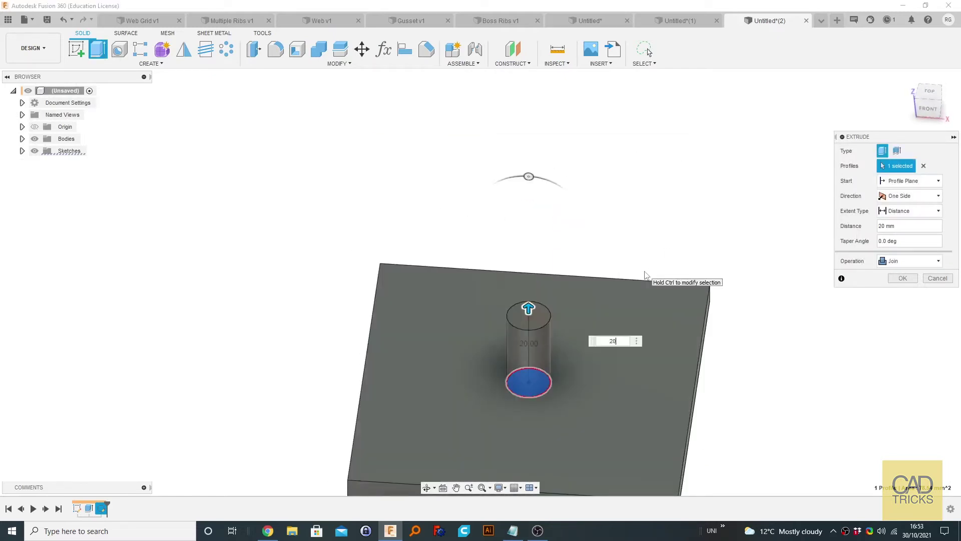
{"action": "left_click", "coordinate": [901, 277]}
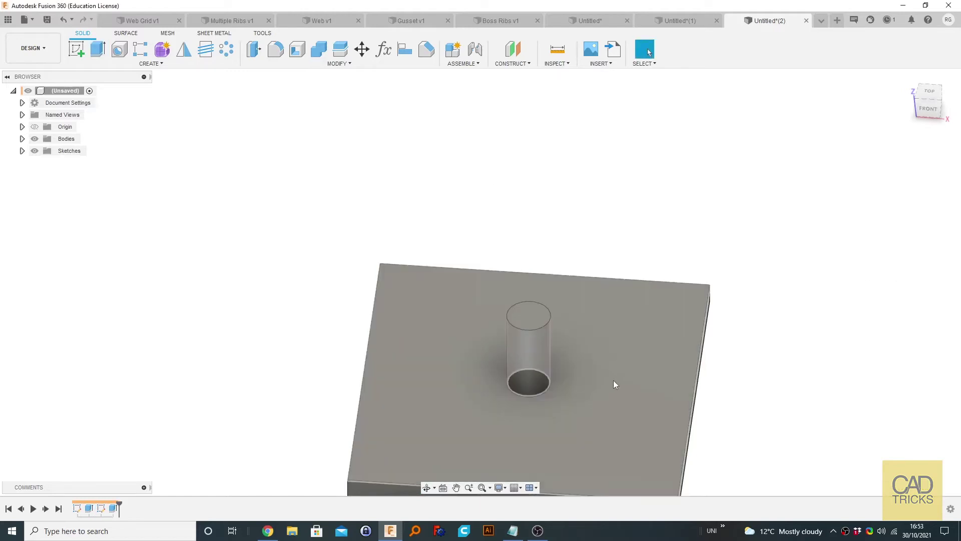
{"action": "scroll", "coordinate": [613, 380], "scroll_direction": "down", "scroll_amount": 3}
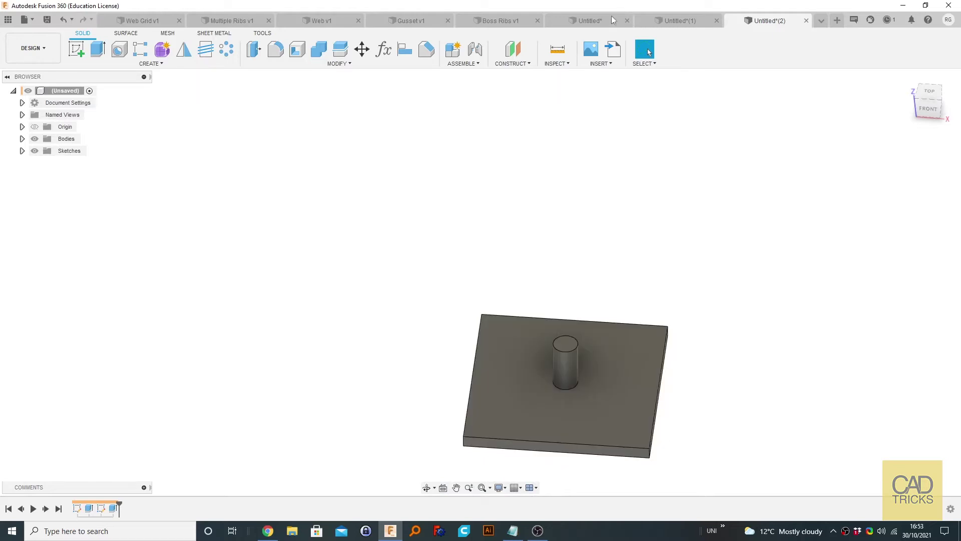
- Create a construction midplane between two opposite side faces of the plate
{"action": "left_click", "coordinate": [516, 66]}
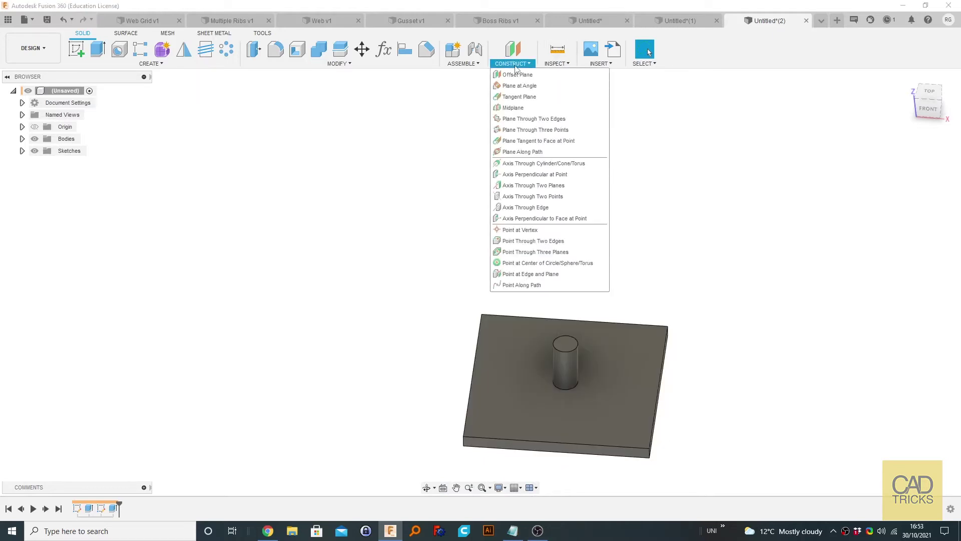
{"action": "left_click", "coordinate": [513, 107]}
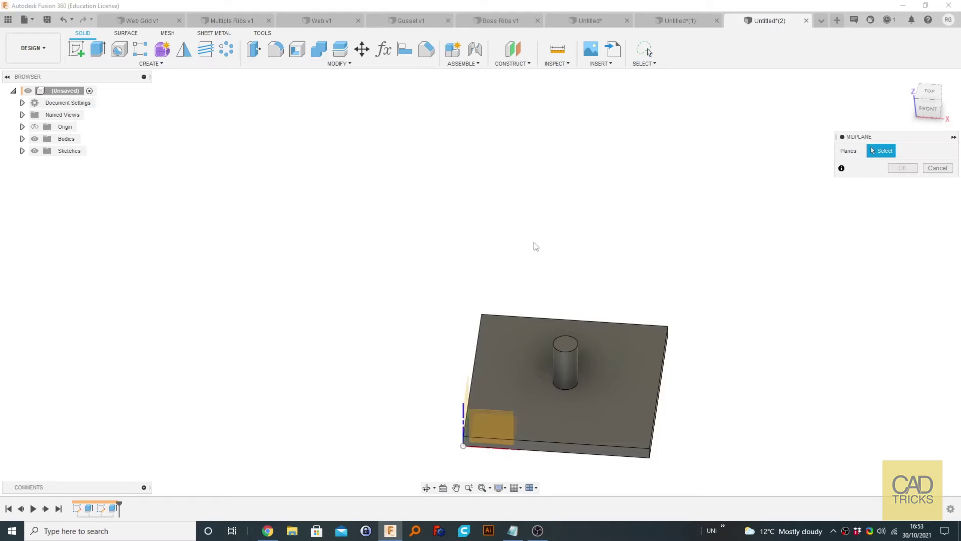
{"action": "left_click", "coordinate": [539, 442]}
{"action": "middle_click_drag", "start_coordinate": [652, 269], "coordinate": [566, 245], "text": "shift"}
{"action": "left_click", "coordinate": [674, 400]}
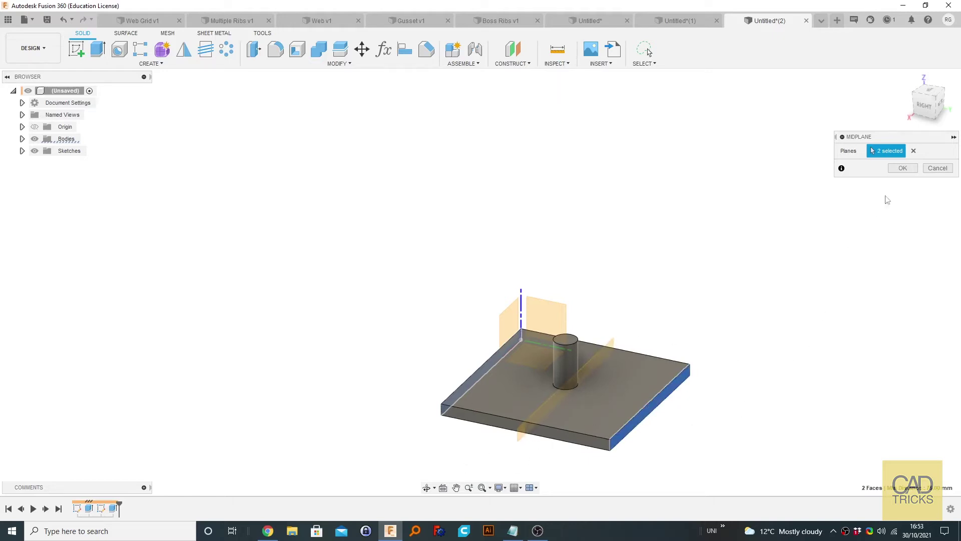
{"action": "left_click", "coordinate": [903, 168]}
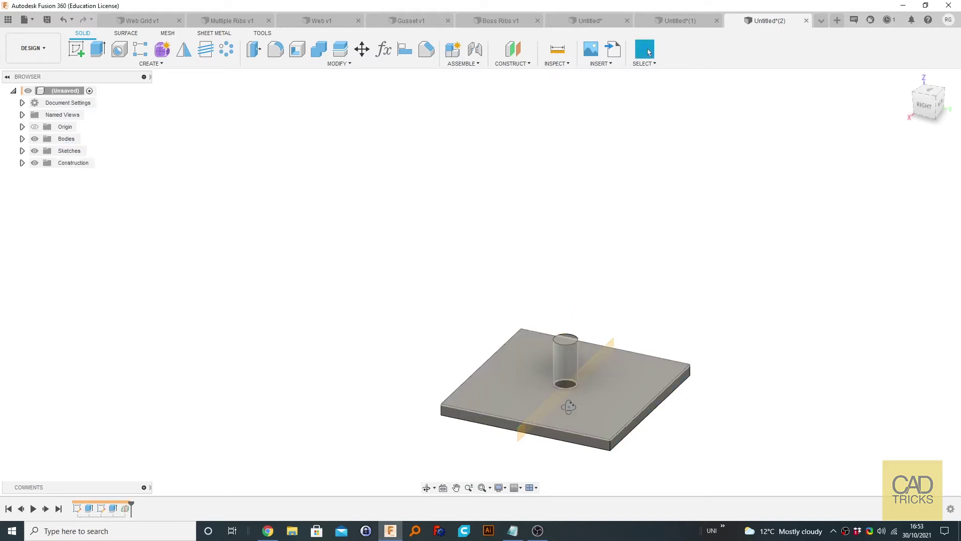
- Enlarge the midplane so it extends above the boss
{"action": "middle_click_drag", "start_coordinate": [534, 411], "coordinate": [533, 408], "text": "shift"}
{"action": "scroll", "coordinate": [526, 410], "scroll_direction": "up", "scroll_amount": 3}
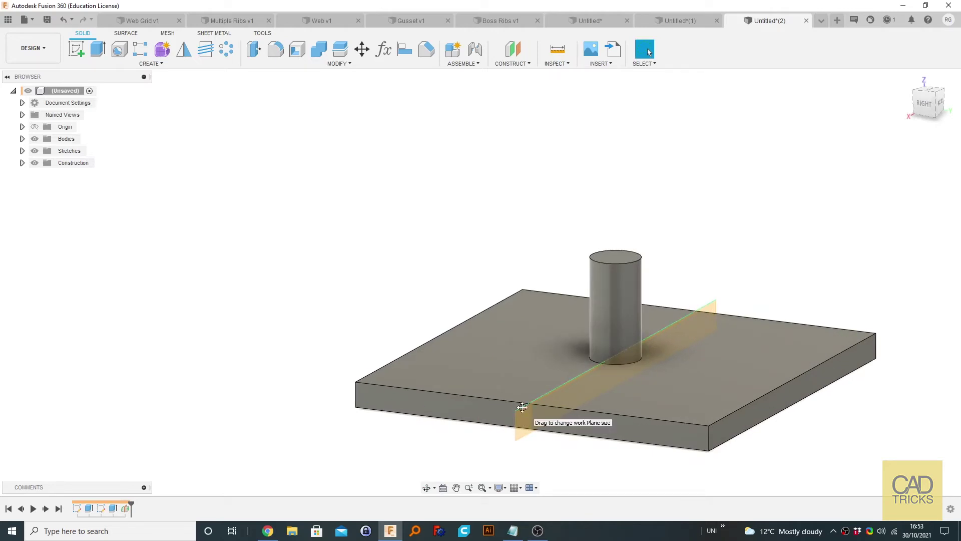
{"action": "left_click_drag", "start_coordinate": [522, 407], "coordinate": [515, 251]}
{"action": "middle_click_drag", "start_coordinate": [376, 339], "coordinate": [500, 306], "text": "shift"}
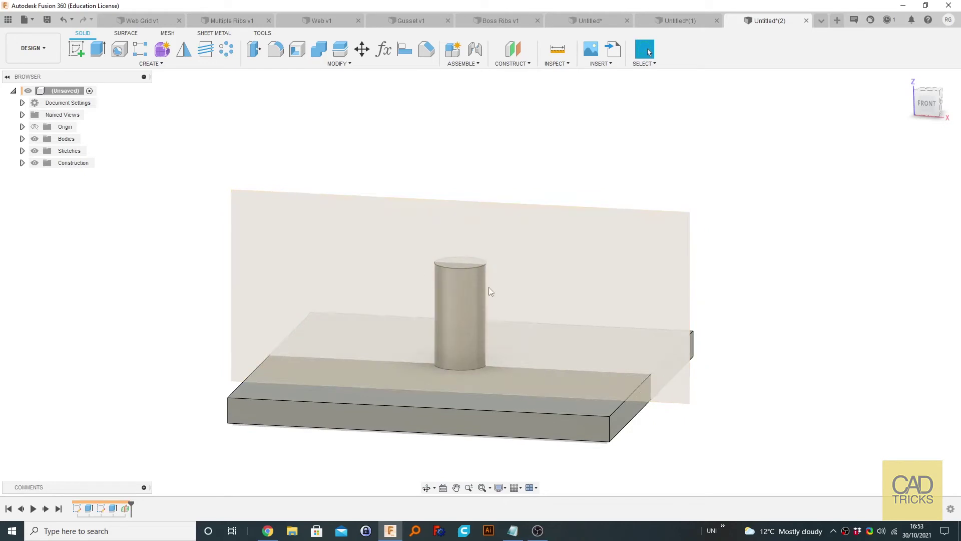
- Create a sketch on the plane through the boss and project the whole plate-and-boss body into it
{"action": "key", "text": "F6"}
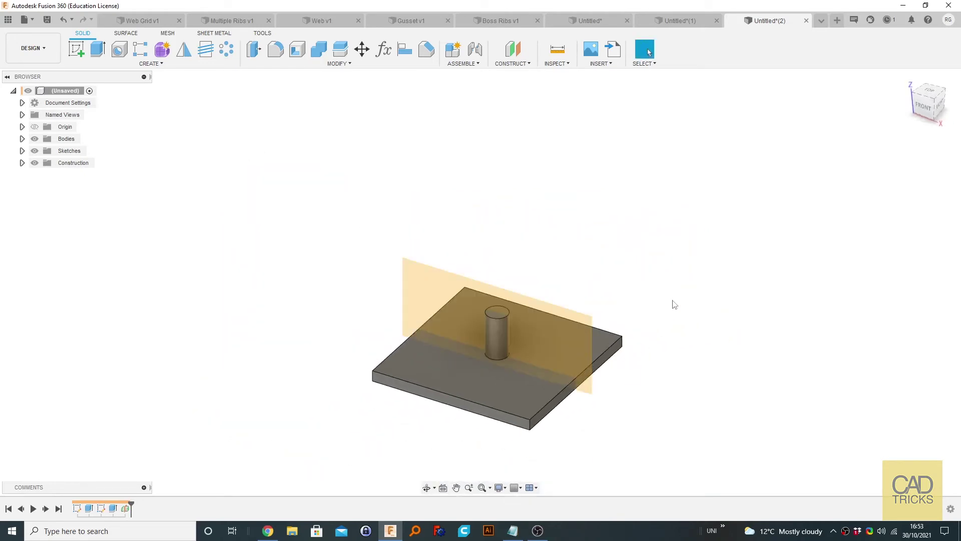
{"action": "key", "text": "s"}
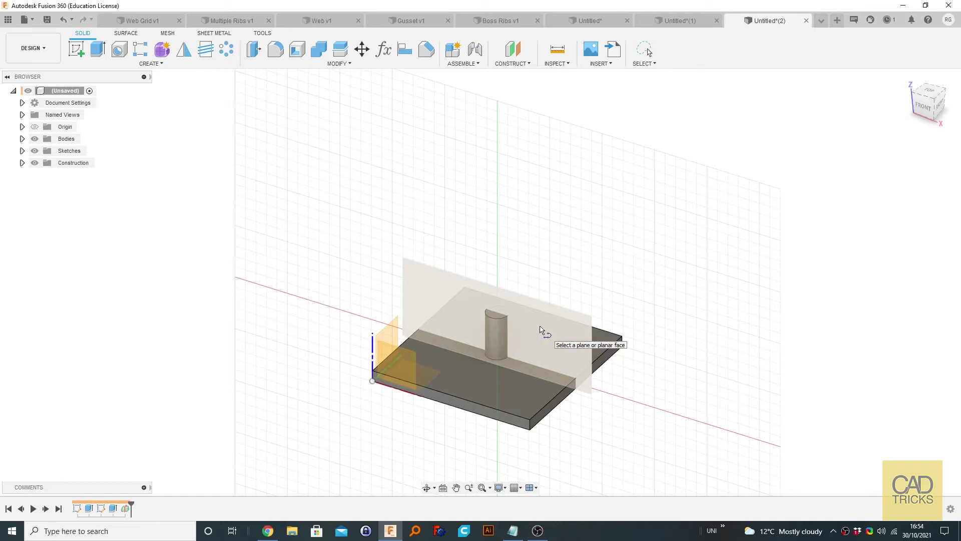
{"action": "left_click", "coordinate": [555, 365]}
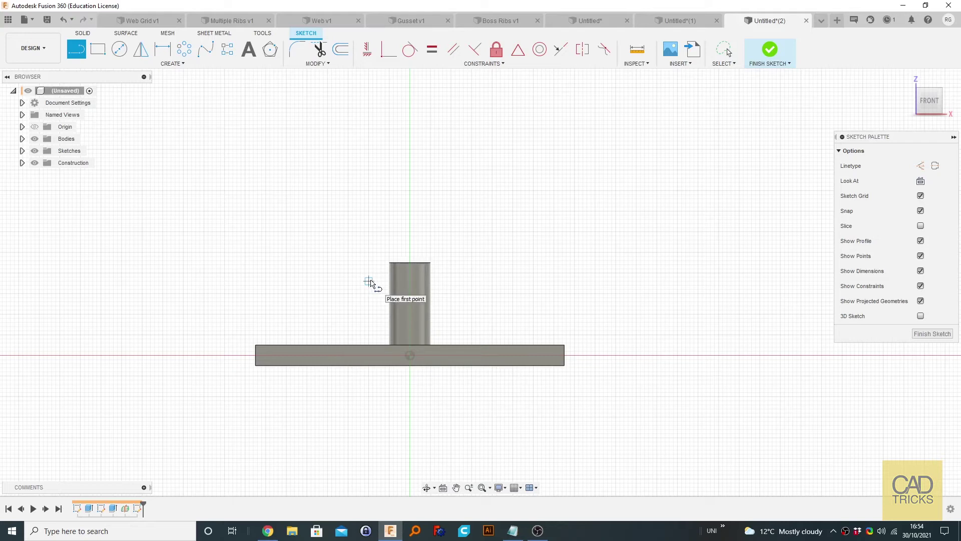
{"action": "key", "text": "p"}
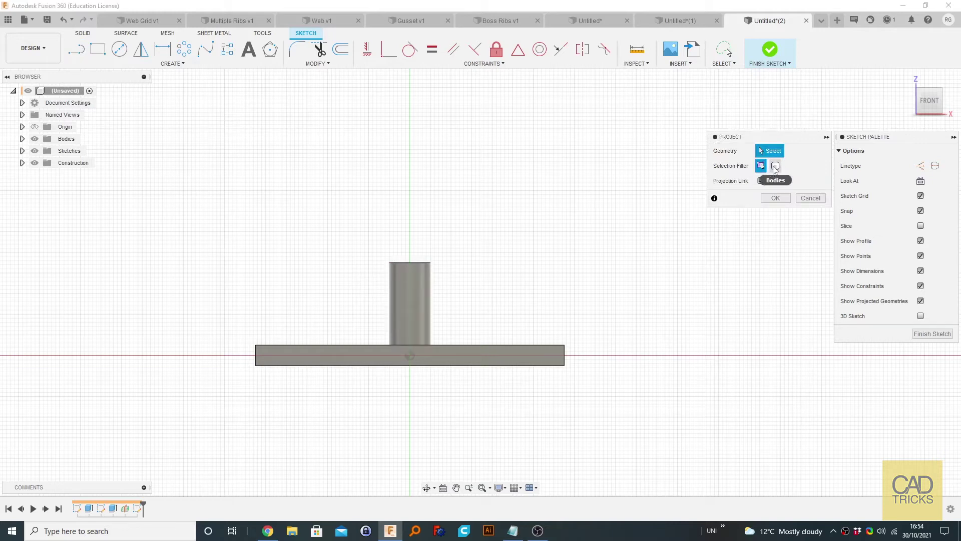
{"action": "left_click", "coordinate": [775, 166]}
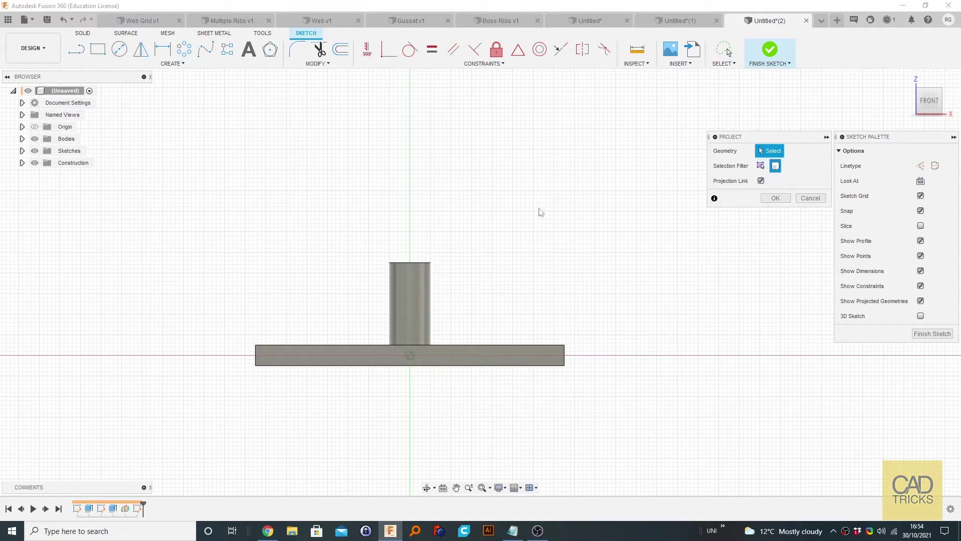
{"action": "left_click", "coordinate": [409, 294]}
{"action": "left_click", "coordinate": [775, 198]}
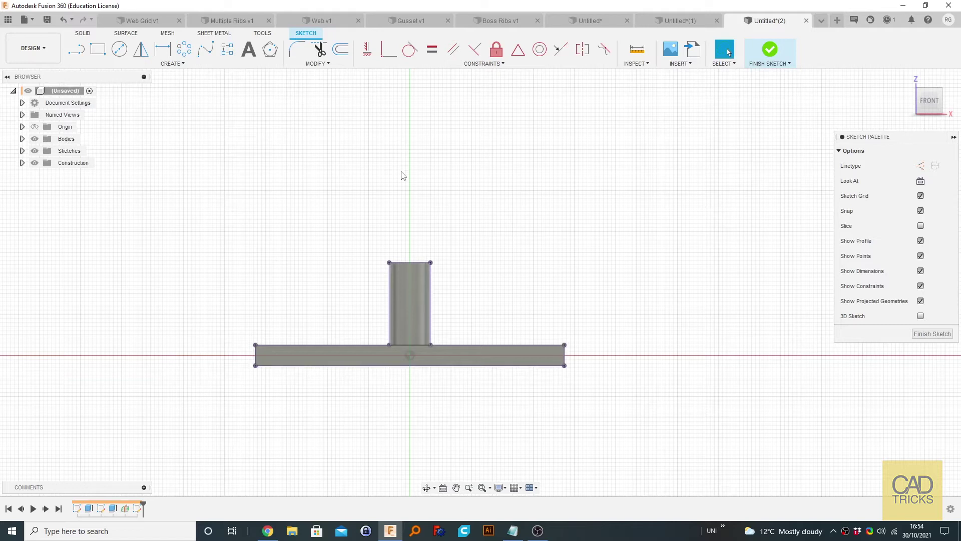
- Draw a diagonal brace line from the boss down to the plate top and give it a 15 mm height
{"action": "key", "text": "l"}
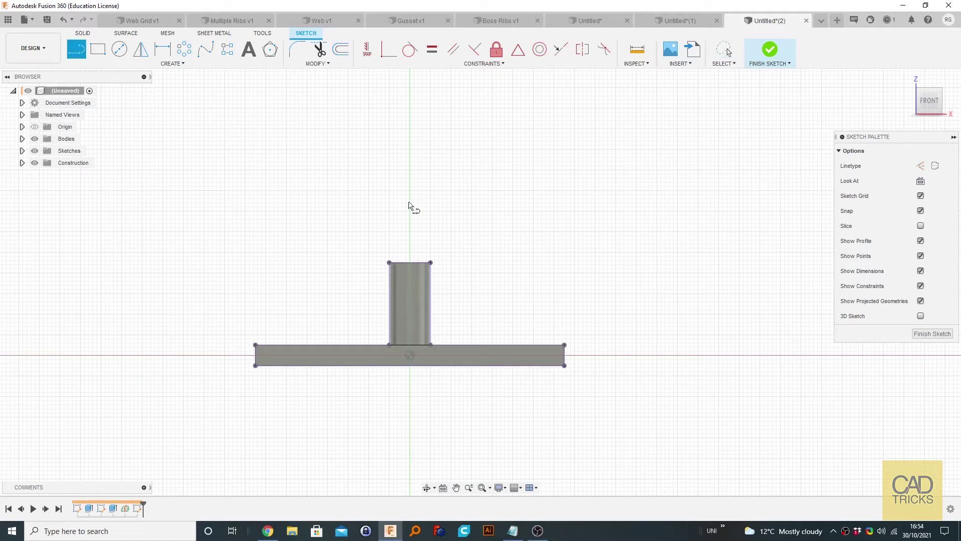
{"action": "left_click", "coordinate": [431, 284]}
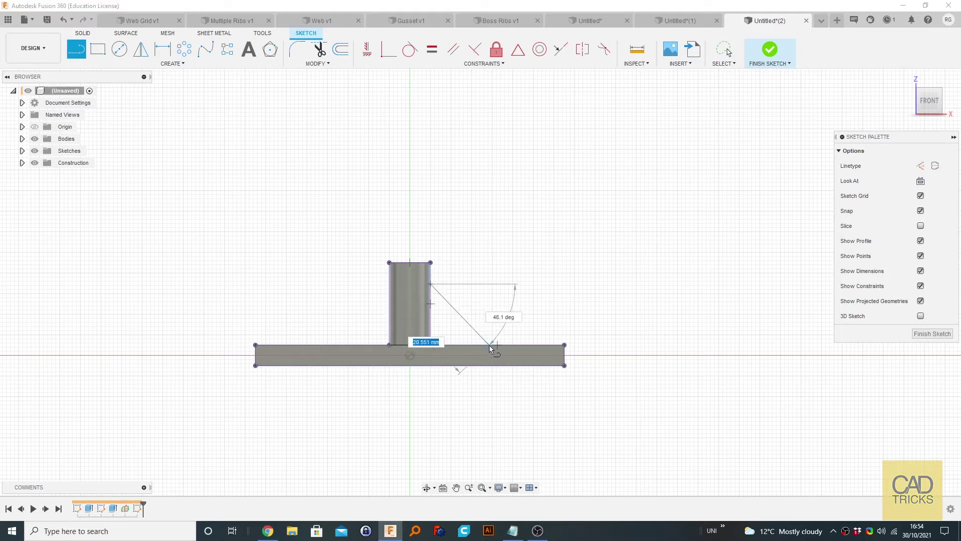
{"action": "left_click", "coordinate": [491, 345]}
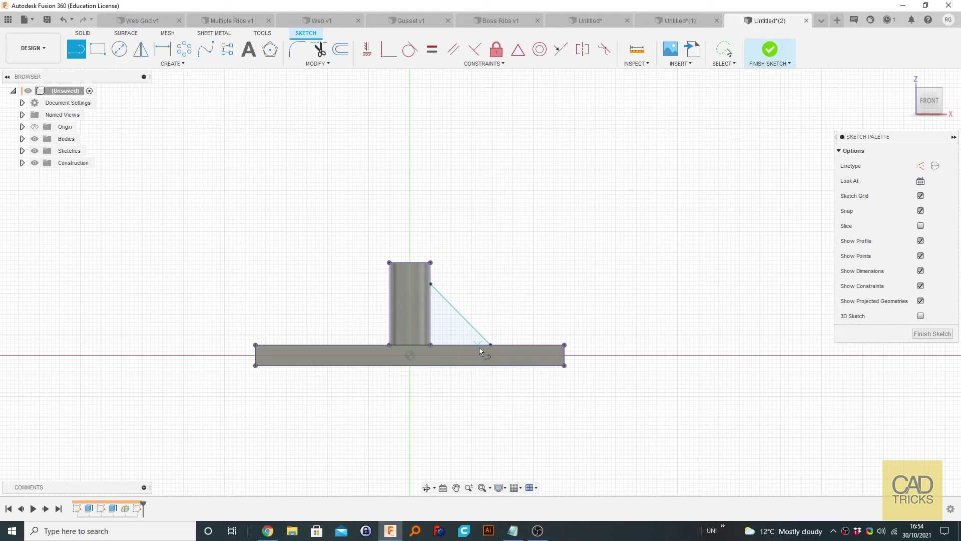
{"action": "key", "text": "d"}
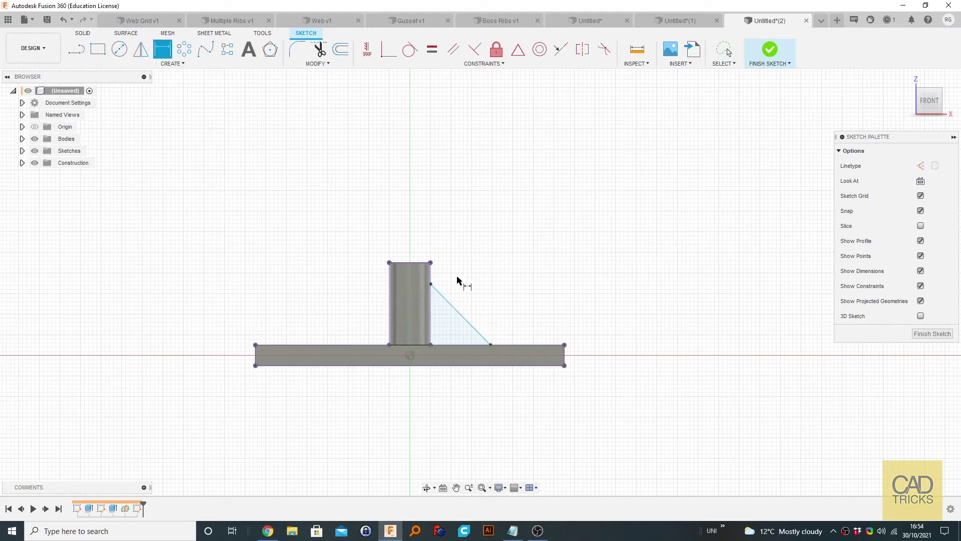
{"action": "left_click", "coordinate": [430, 285]}
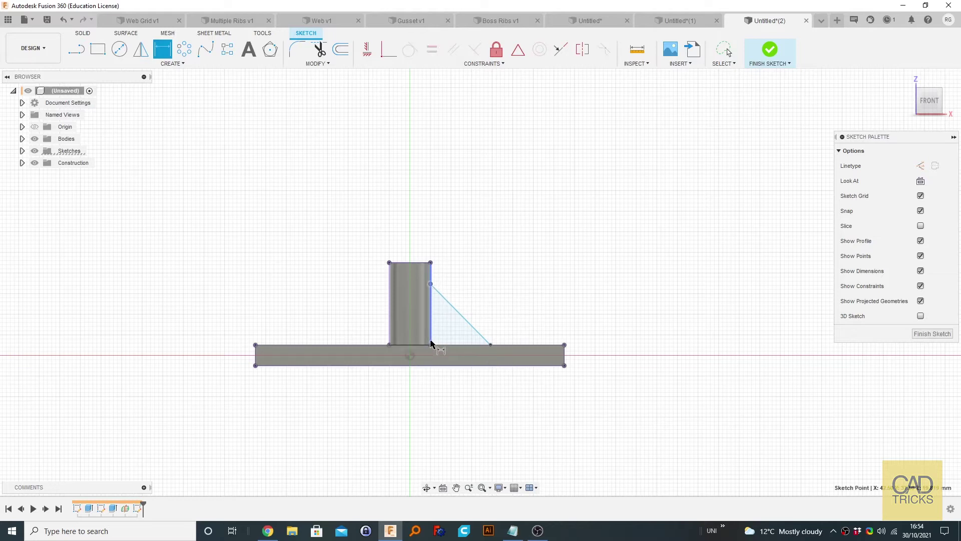
{"action": "scroll", "coordinate": [431, 345], "scroll_direction": "up", "scroll_amount": 2}
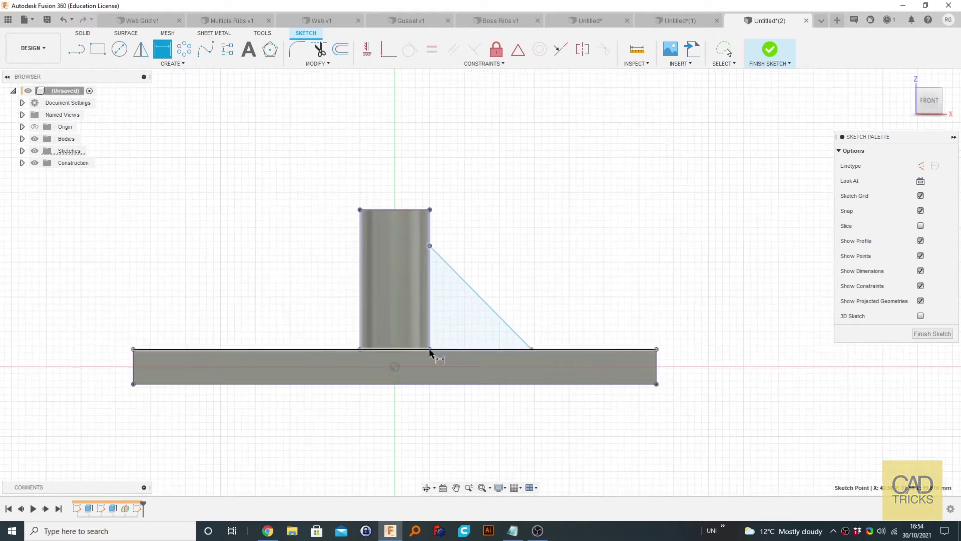
{"action": "left_click", "coordinate": [430, 349]}
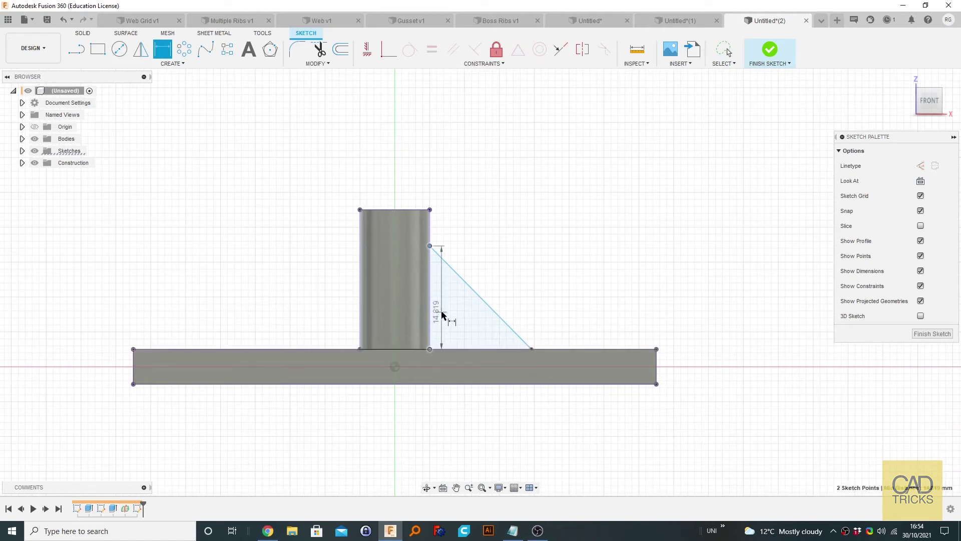
{"action": "left_click", "coordinate": [509, 270]}
{"action": "type", "text": "15"}
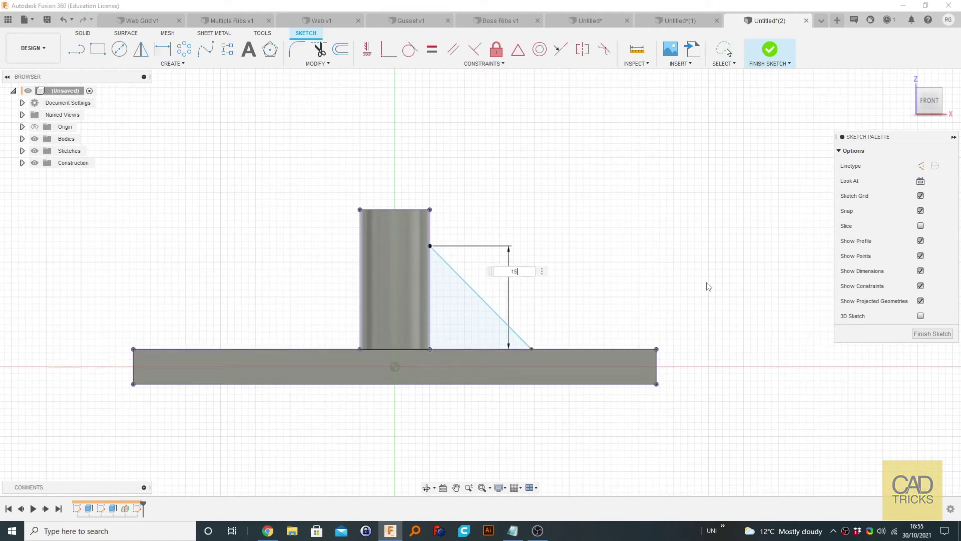
{"action": "key", "text": "Return"}
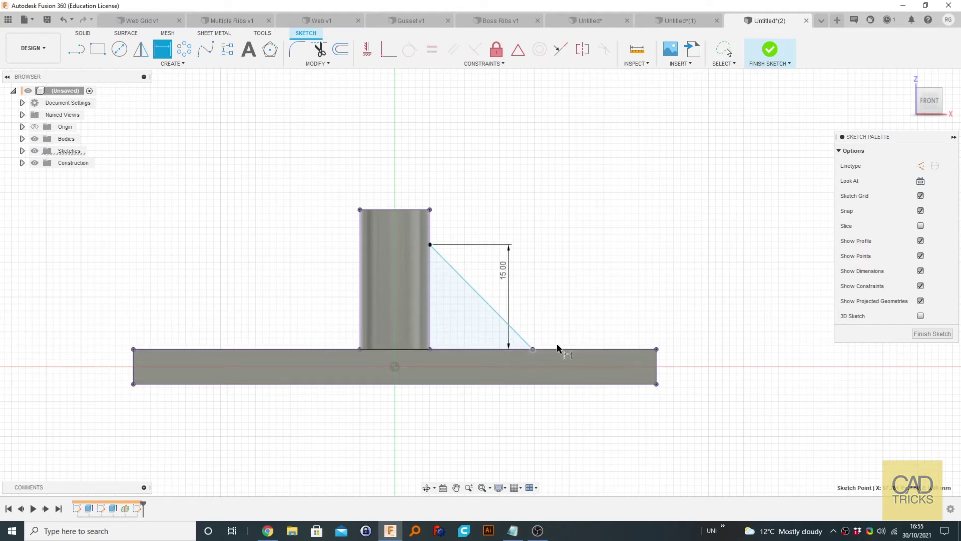
- Dimension the brace's horizontal width to 15 mm and finish the sketch
{"action": "left_click", "coordinate": [431, 348]}
{"action": "left_click", "coordinate": [533, 349]}
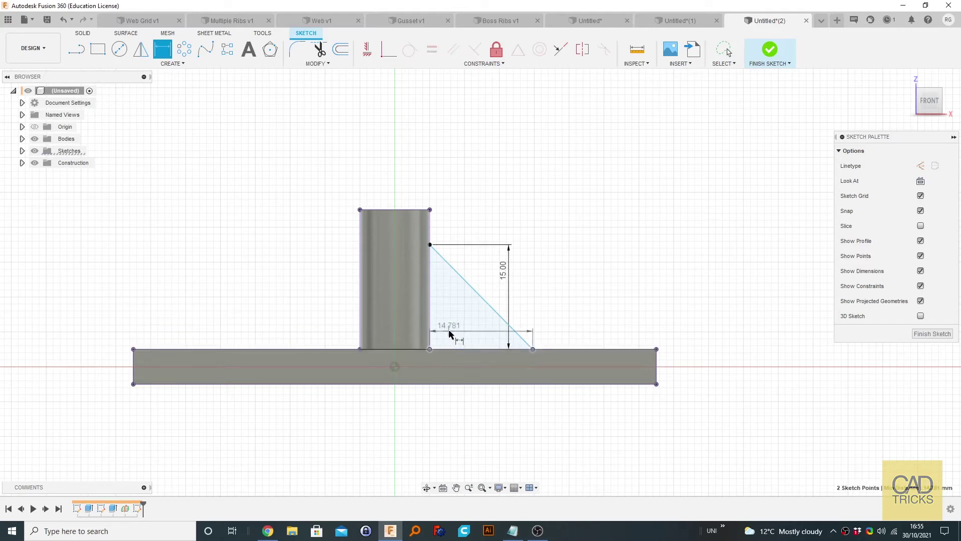
{"action": "left_click", "coordinate": [470, 329]}
{"action": "type", "text": "15"}
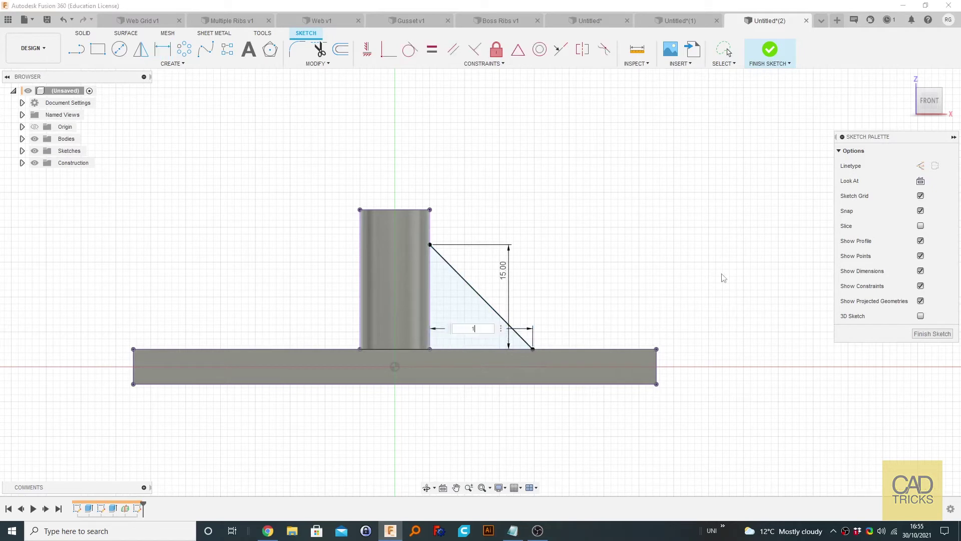
{"action": "key", "text": "Return"}
{"action": "left_click", "coordinate": [771, 48]}
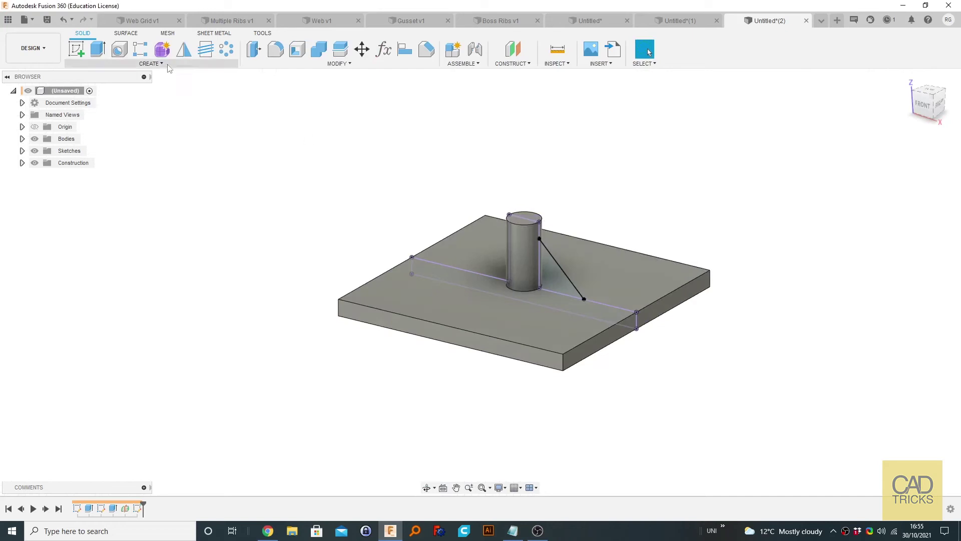
- Create a 2 mm thick rib from the diagonal sketch line
{"action": "left_click", "coordinate": [150, 63]}
{"action": "left_click", "coordinate": [83, 163]}
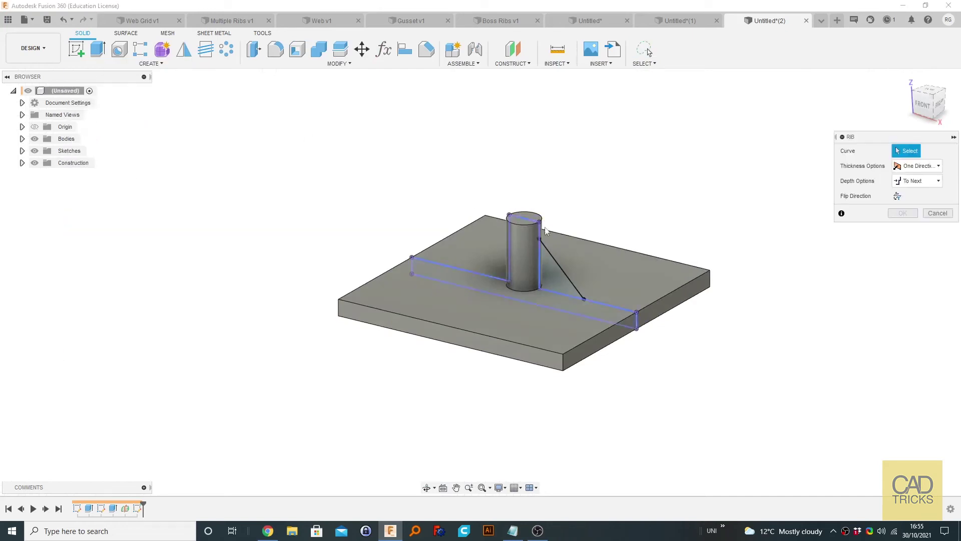
{"action": "left_click", "coordinate": [556, 260]}
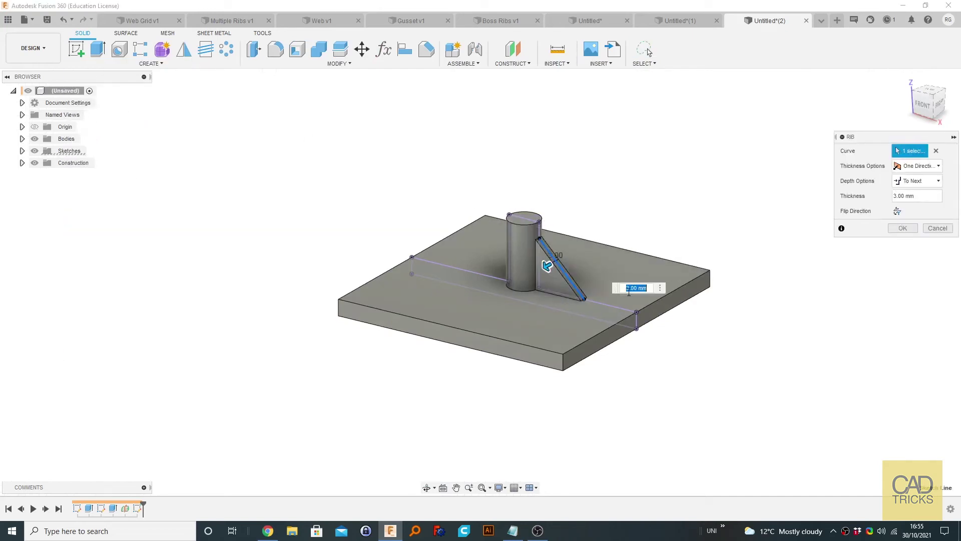
{"action": "type", "text": "2"}
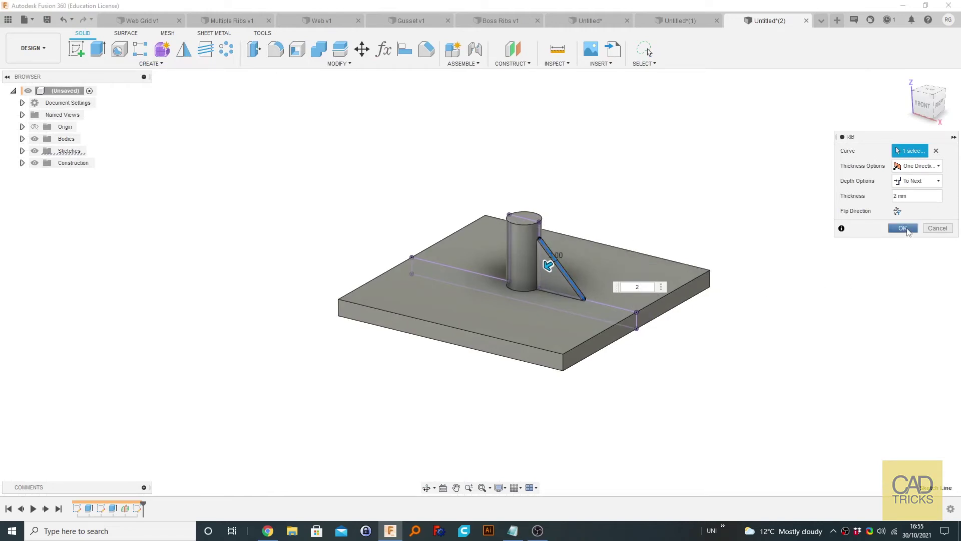
{"action": "left_click", "coordinate": [905, 229]}
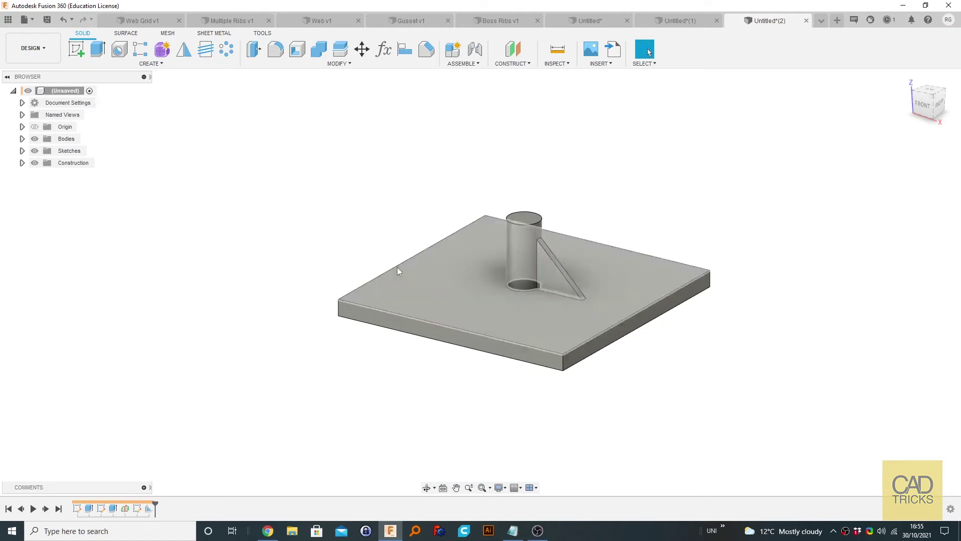
- Circular-pattern the rib about the boss's top edge with a quantity of 4
{"action": "left_click", "coordinate": [225, 52]}
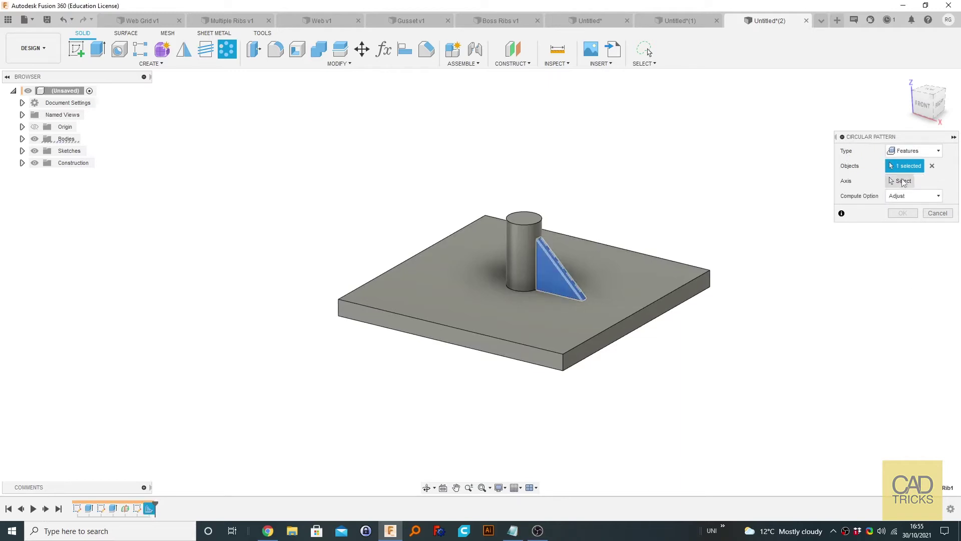
{"action": "left_click", "coordinate": [902, 181]}
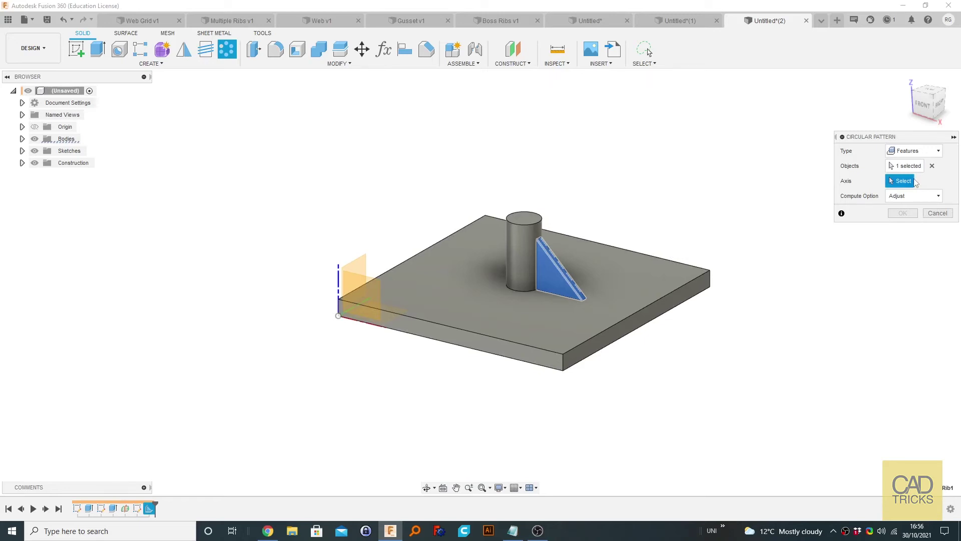
{"action": "left_click", "coordinate": [533, 223]}
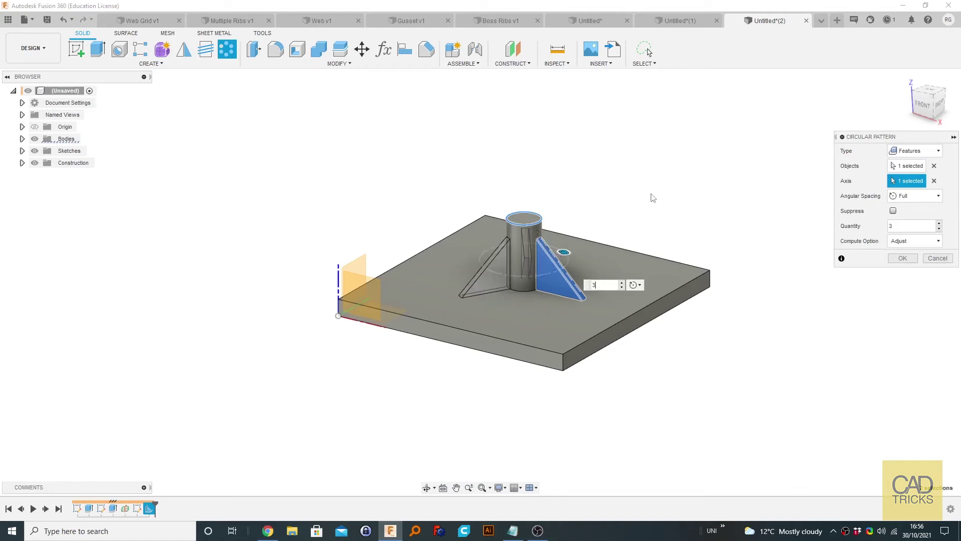
{"action": "middle_click_drag", "start_coordinate": [652, 197], "coordinate": [672, 206], "text": "shift"}
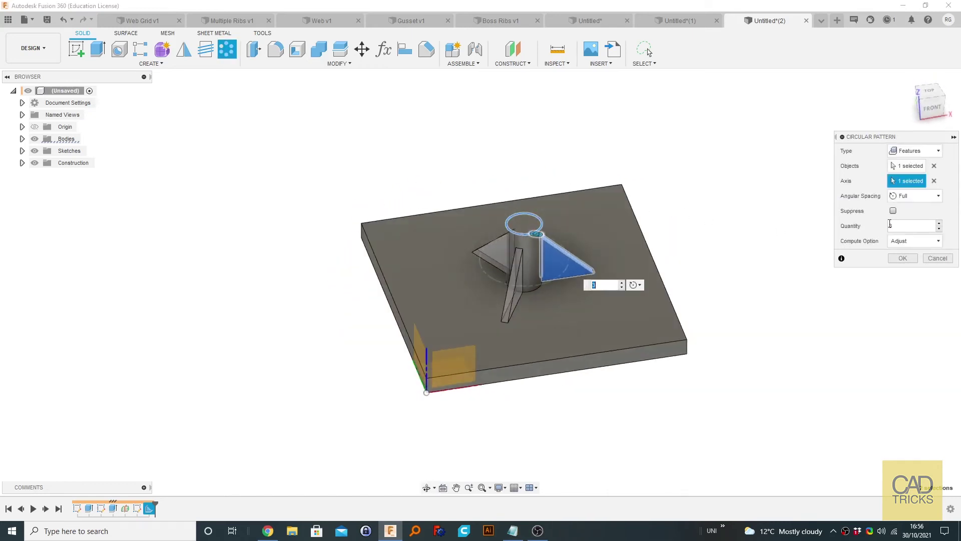
{"action": "left_click", "coordinate": [939, 224]}
{"action": "left_click", "coordinate": [940, 224]}
{"action": "left_click", "coordinate": [940, 223]}
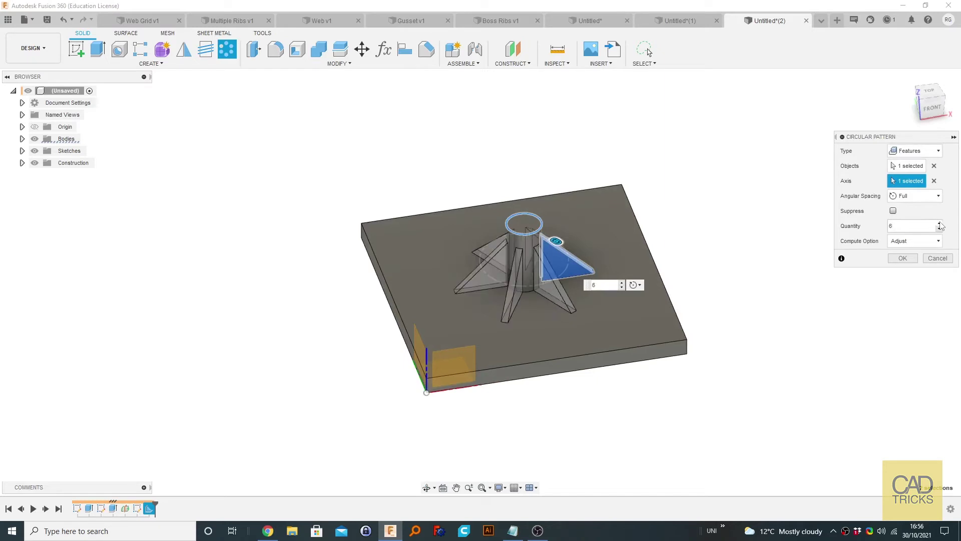
{"action": "left_click", "coordinate": [938, 229]}
{"action": "left_click", "coordinate": [939, 229]}
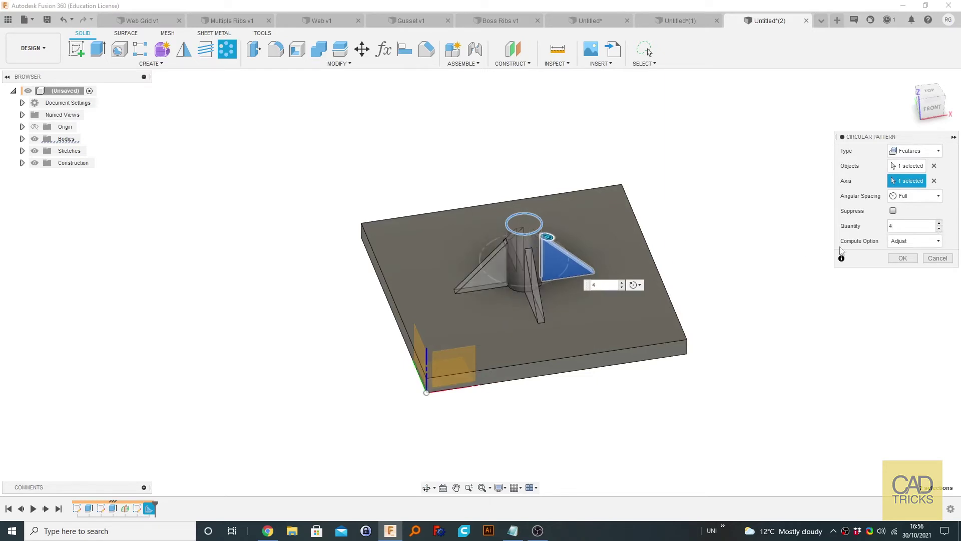
{"action": "left_click", "coordinate": [903, 258]}
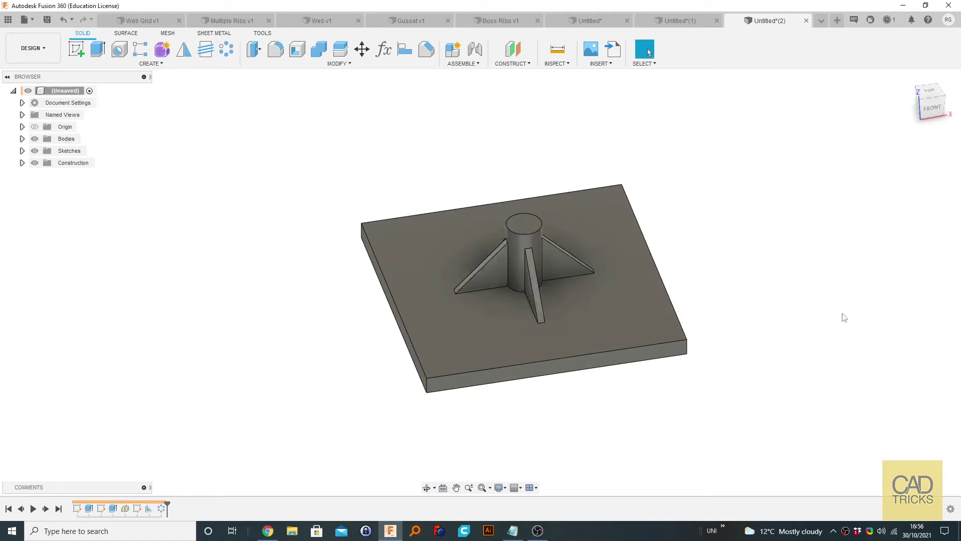
- Start a 1 mm fillet on a rib's bottom edge, then cancel it
{"action": "middle_click_drag", "start_coordinate": [618, 272], "coordinate": [461, 203], "text": "shift"}
{"action": "scroll", "coordinate": [499, 227], "scroll_direction": "up", "scroll_amount": 4}
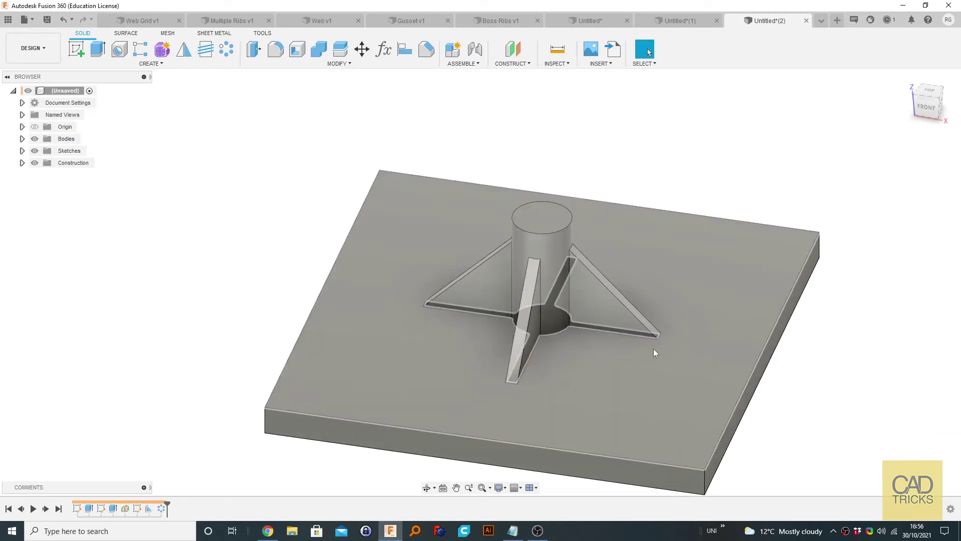
{"action": "key", "text": "f"}
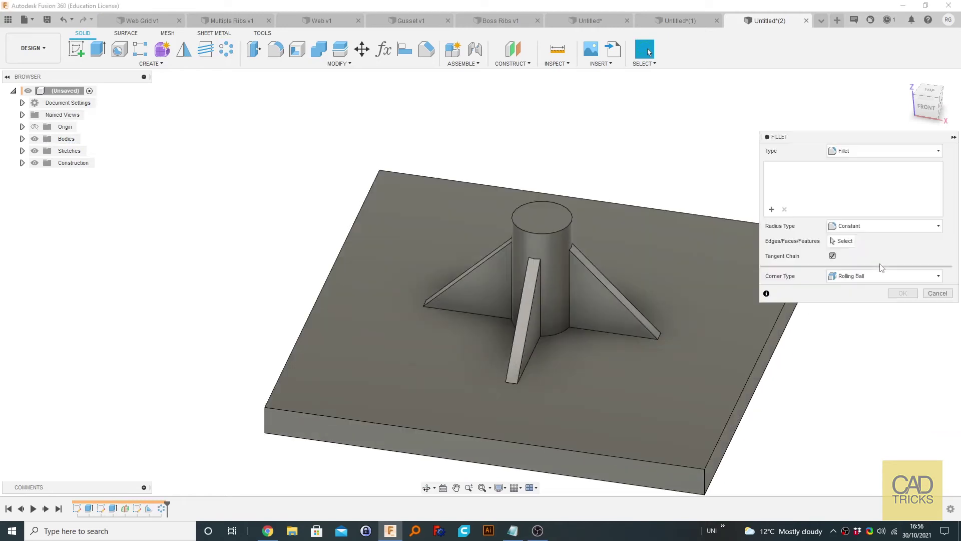
{"action": "left_click", "coordinate": [584, 329]}
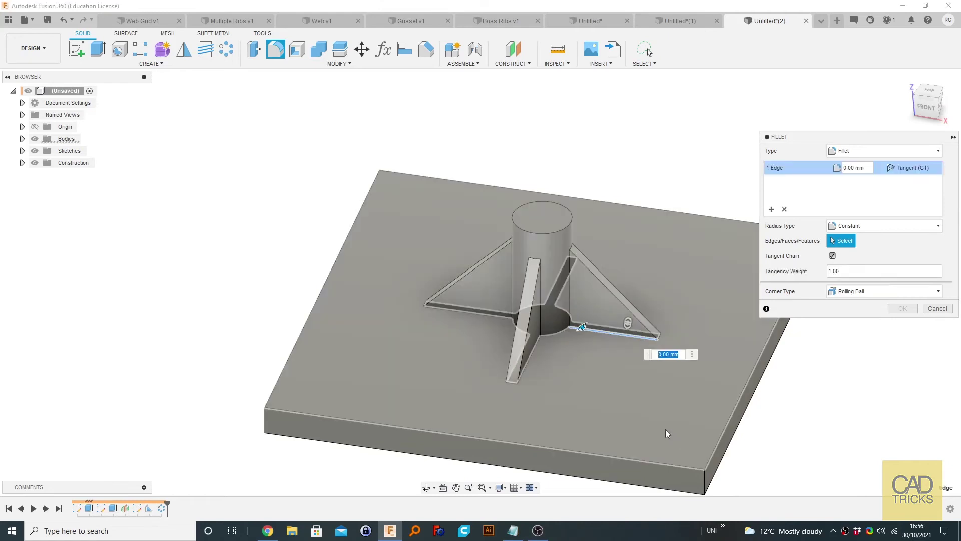
{"action": "type", "text": "1"}
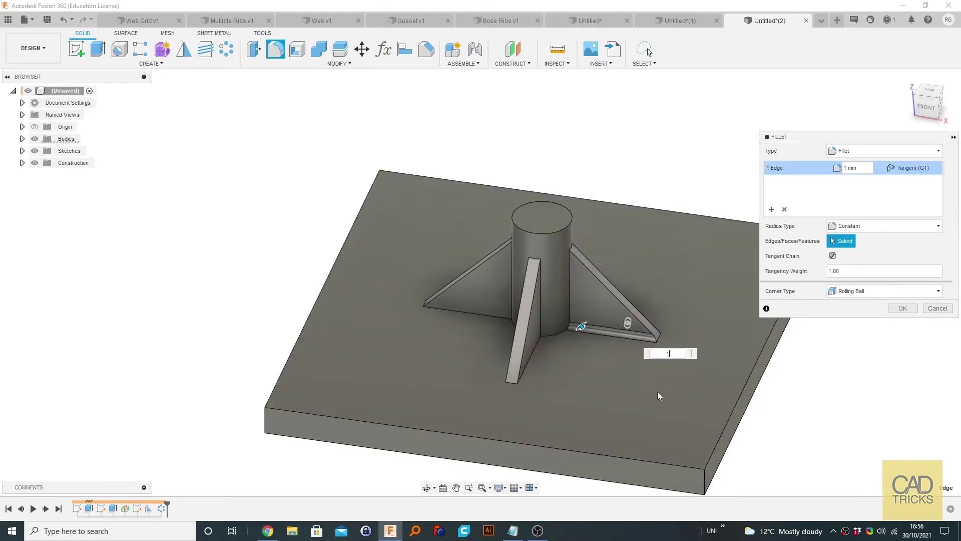
{"action": "left_click", "coordinate": [937, 307]}
{"action": "key", "text": "f"}
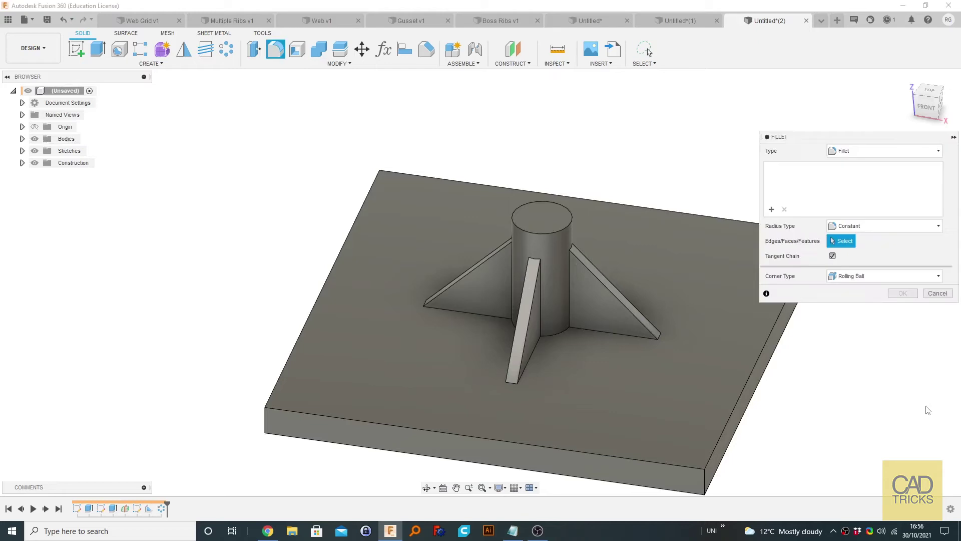
{"action": "left_click", "coordinate": [937, 294]}
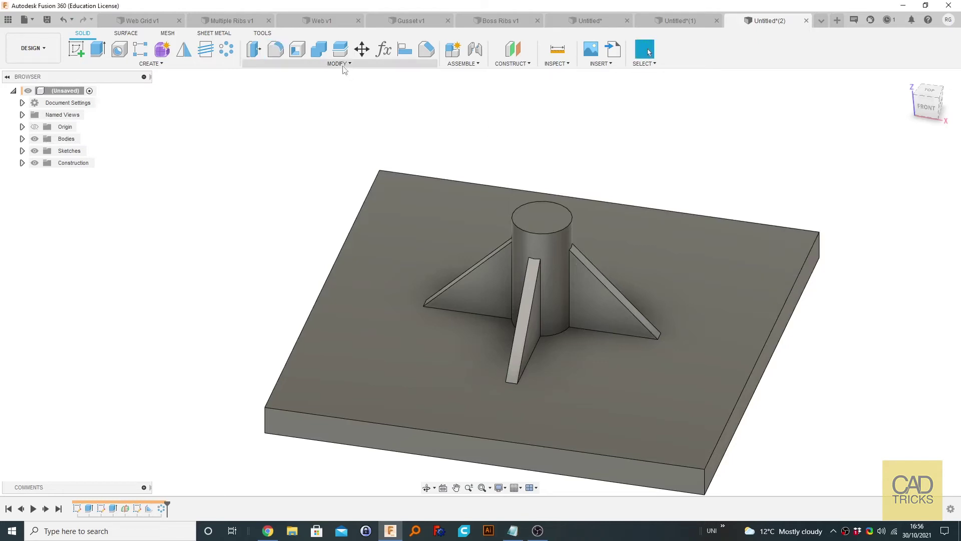
- Start a 0.5 mm fillet on the rib base edges and the arc at the cylinder base
{"action": "left_click", "coordinate": [338, 63]}
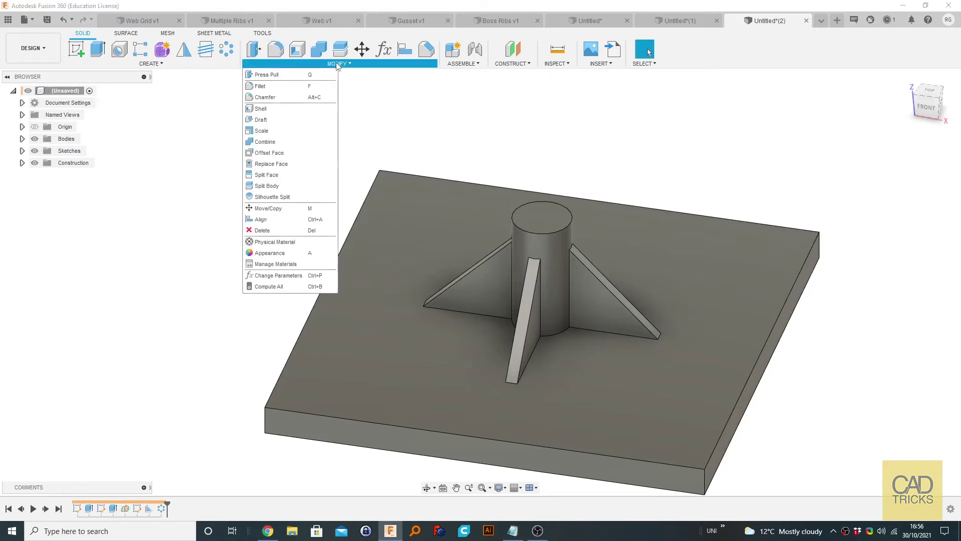
{"action": "left_click", "coordinate": [267, 89]}
{"action": "left_click", "coordinate": [599, 329]}
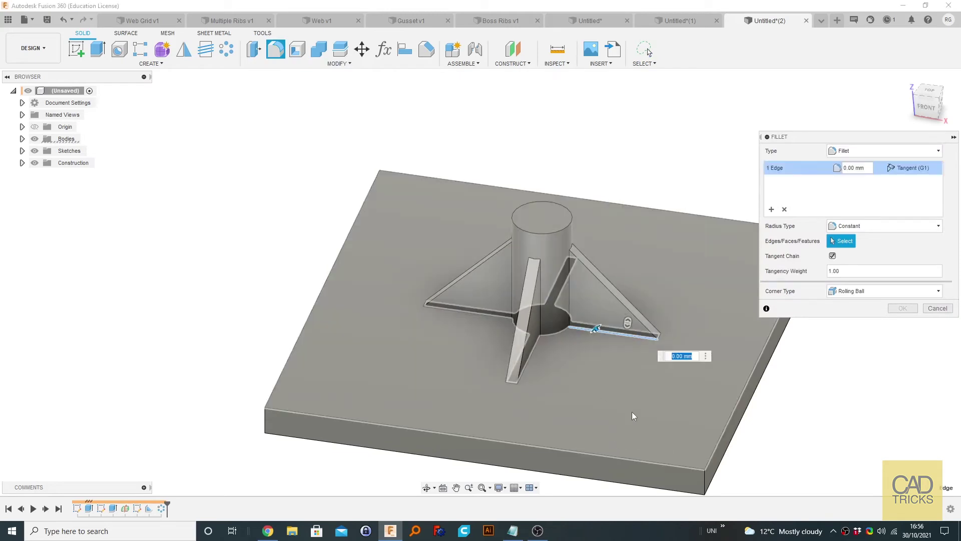
{"action": "type", "text": ".5"}
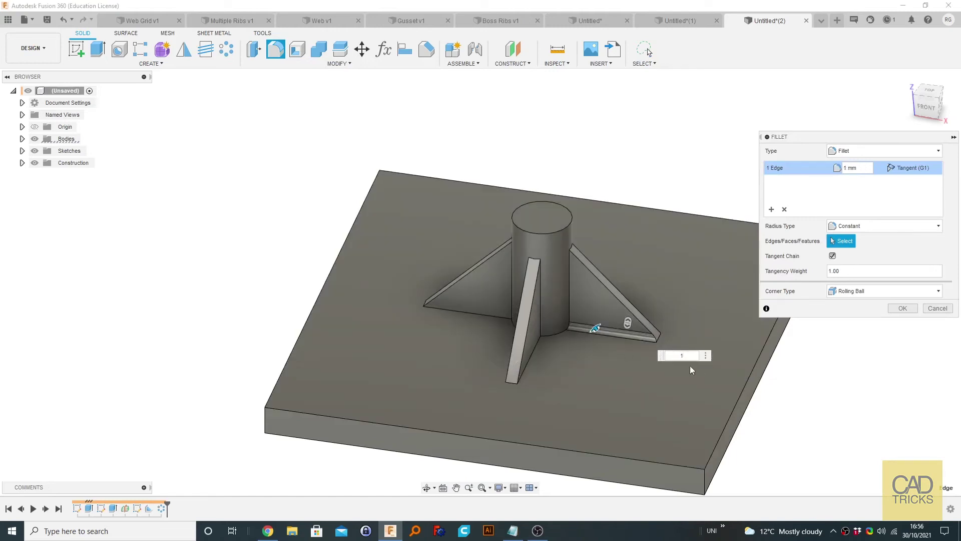
{"action": "left_click", "coordinate": [555, 334]}
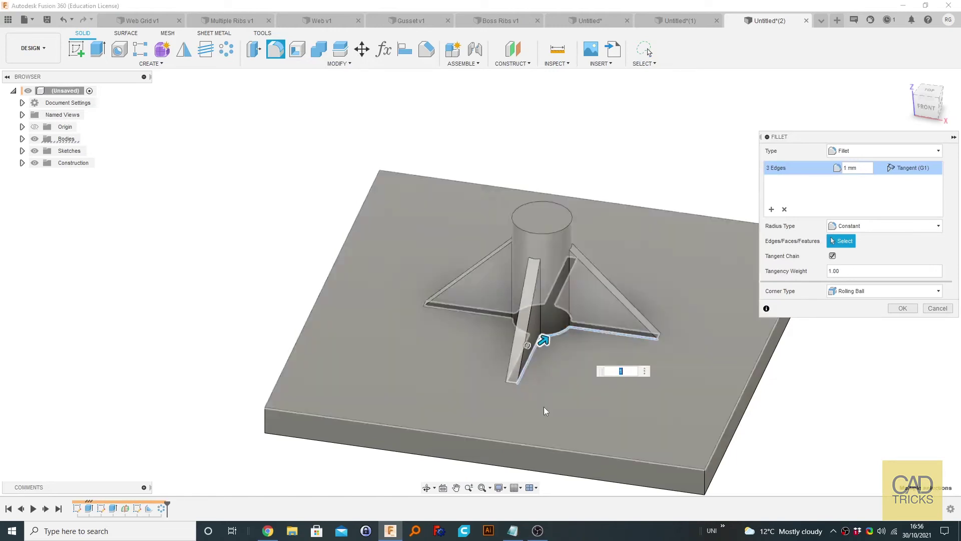
{"action": "left_click", "coordinate": [534, 388]}
{"action": "middle_click_drag", "start_coordinate": [534, 388], "coordinate": [578, 343], "text": "shift"}
{"action": "left_click", "coordinate": [578, 344]}
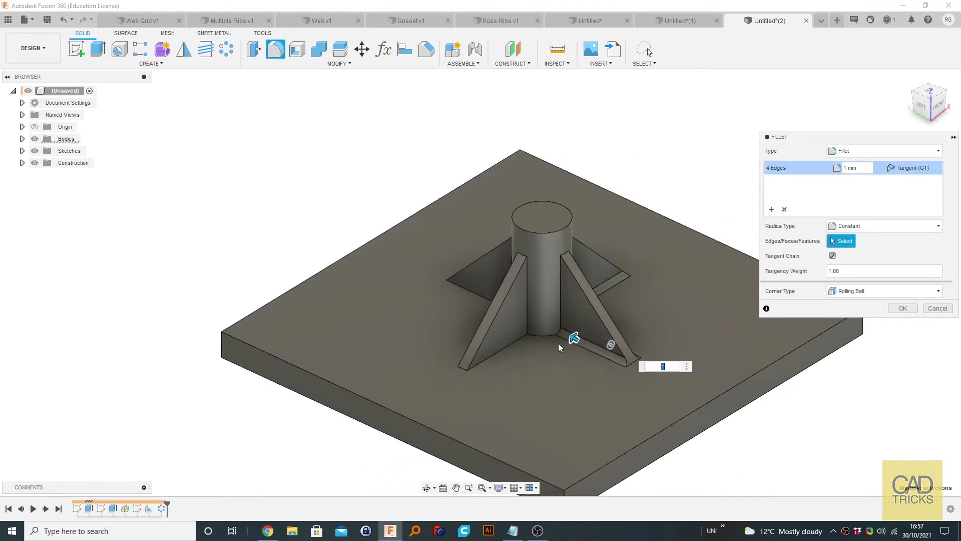
{"action": "left_click", "coordinate": [557, 343]}
{"action": "left_click", "coordinate": [520, 343]}
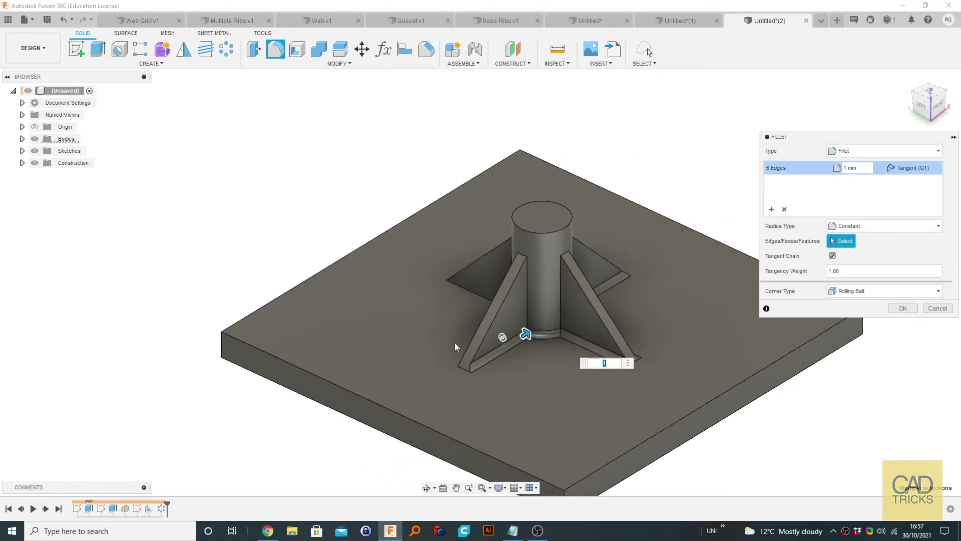
- Add the rib–cylinder junction and left rib base edges, then apply the fillet
{"action": "middle_click_drag", "start_coordinate": [457, 347], "coordinate": [587, 336], "text": "shift"}
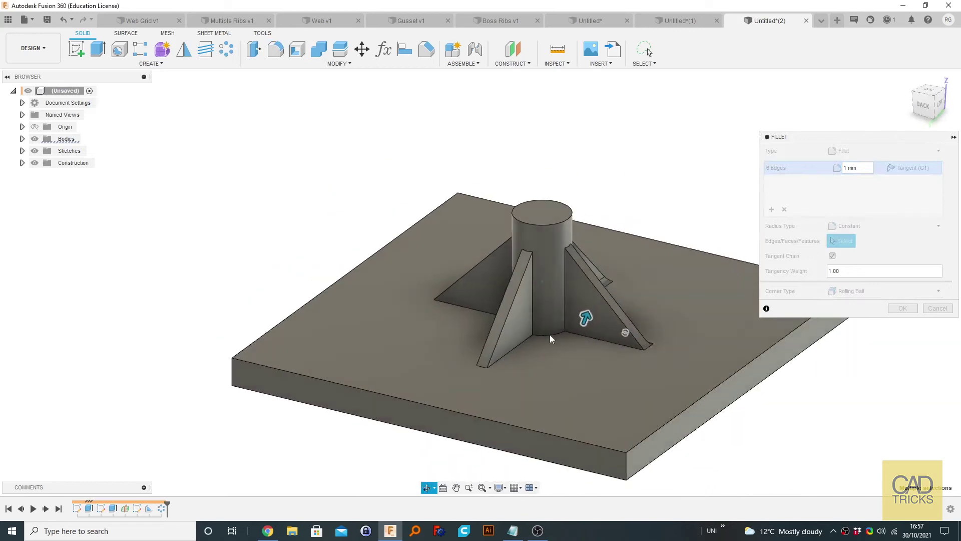
{"action": "left_click", "coordinate": [515, 344]}
{"action": "left_click", "coordinate": [556, 330]}
{"action": "middle_click_drag", "start_coordinate": [557, 330], "coordinate": [554, 334], "text": "shift"}
{"action": "left_click", "coordinate": [564, 338]}
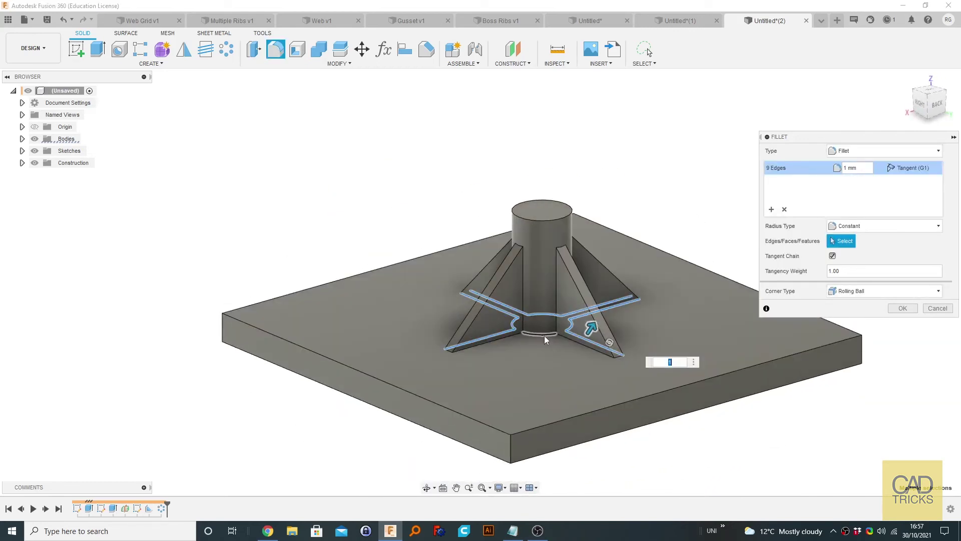
{"action": "left_click", "coordinate": [505, 340]}
{"action": "middle_click_drag", "start_coordinate": [626, 283], "coordinate": [666, 318], "text": "shift"}
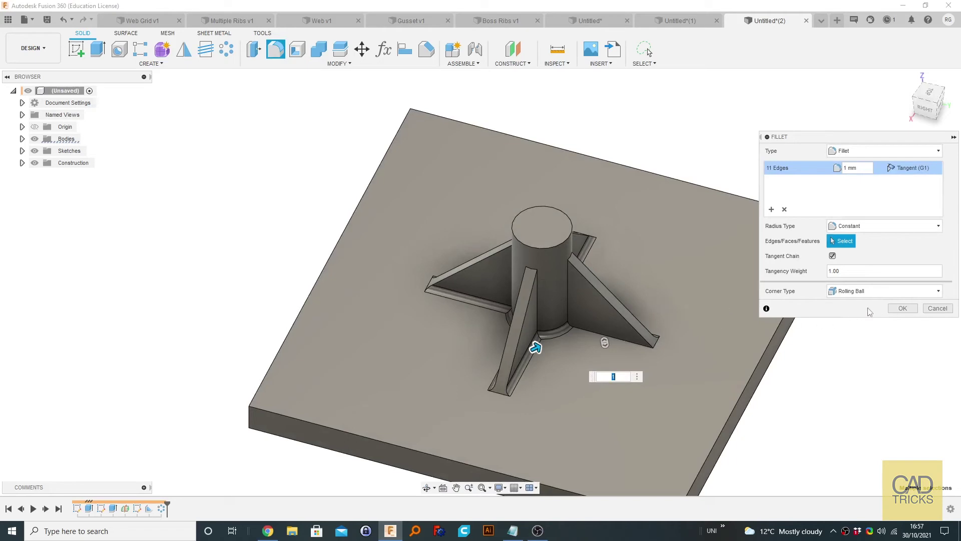
{"action": "left_click", "coordinate": [903, 308]}
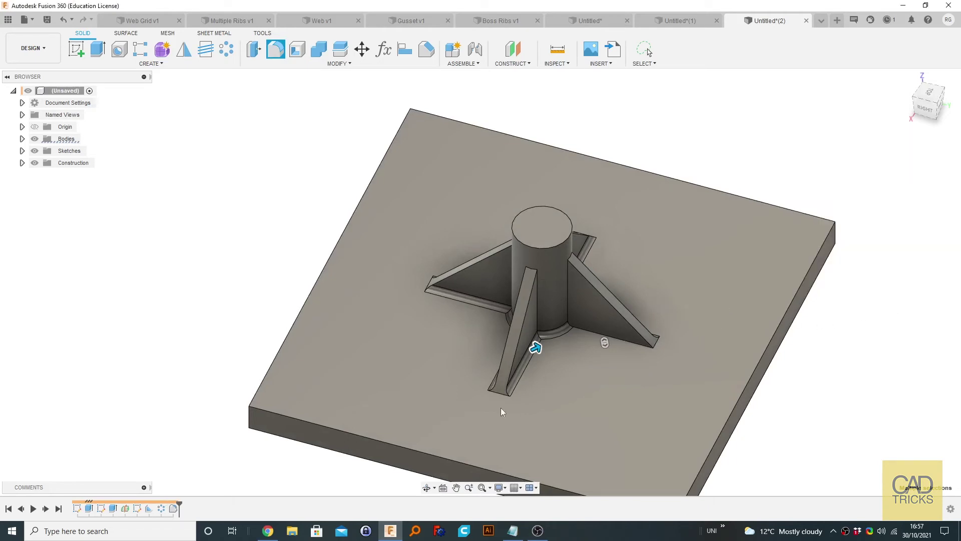
- Edit the fillet to include the missed rib-base edge, then orbit to inspect the fillets
{"action": "double_click", "coordinate": [591, 344]}
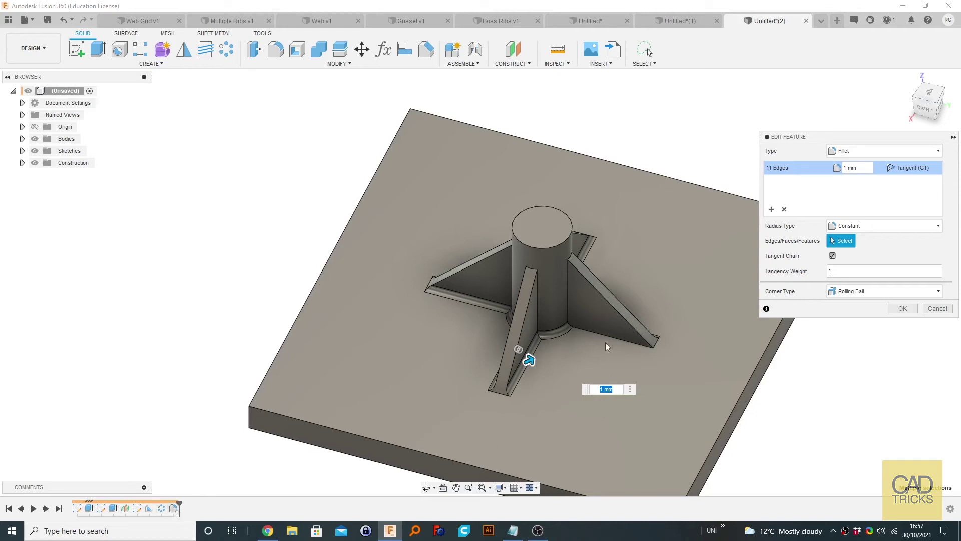
{"action": "left_click", "coordinate": [604, 332]}
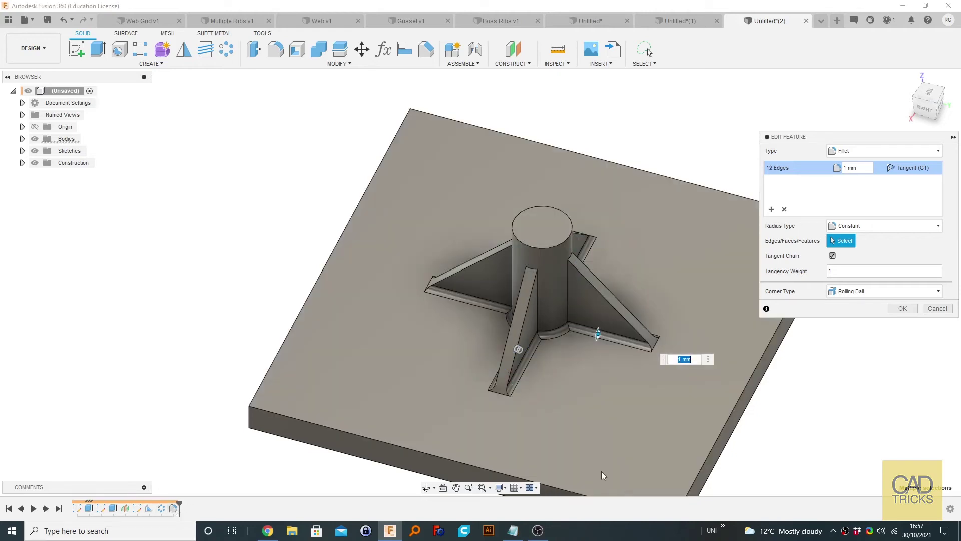
{"action": "left_click", "coordinate": [912, 311]}
{"action": "middle_click_drag", "start_coordinate": [888, 306], "coordinate": [788, 228], "text": "shift"}
{"action": "middle_click_drag", "start_coordinate": [889, 261], "coordinate": [878, 5], "text": "shift"}
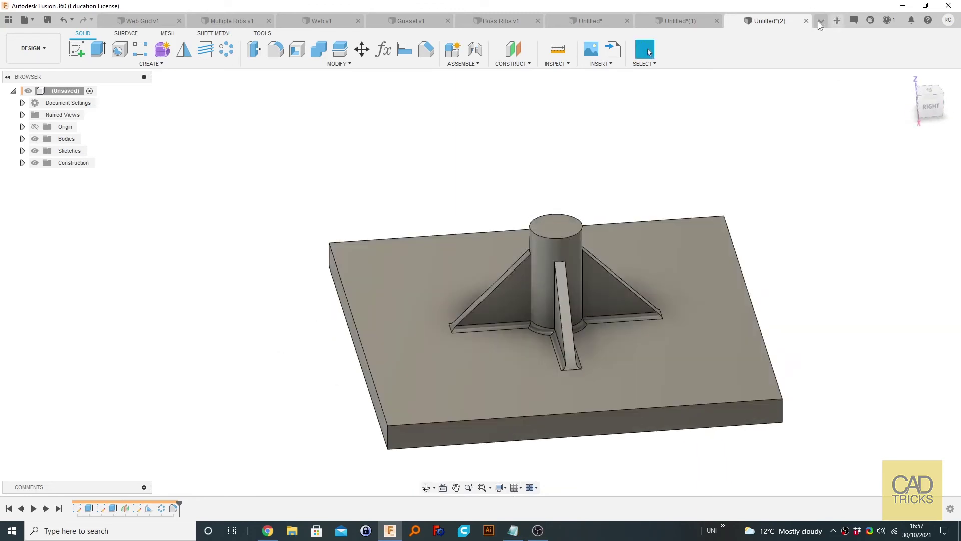
- Switch through the Gusset v1, Multiple Ribs v1 and Web Grid v1 tabs to Boss Ribs v1
{"action": "left_click", "coordinate": [678, 20]}
{"action": "left_click", "coordinate": [569, 22]}
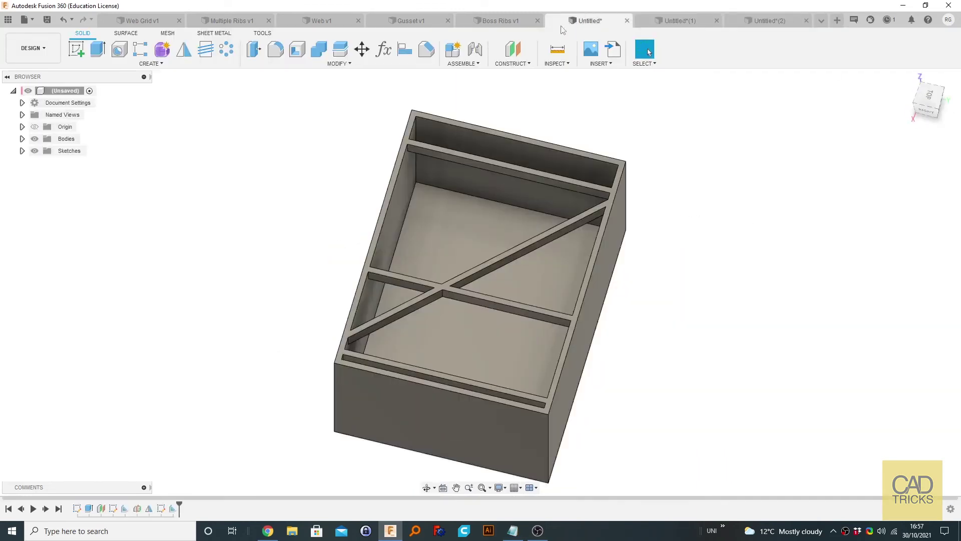
{"action": "left_click", "coordinate": [583, 22]}
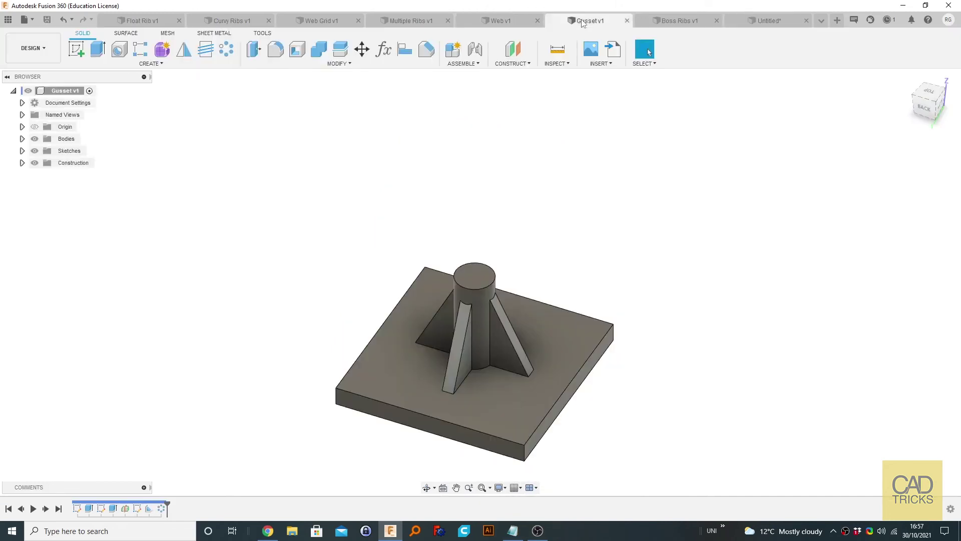
{"action": "left_click", "coordinate": [393, 22]}
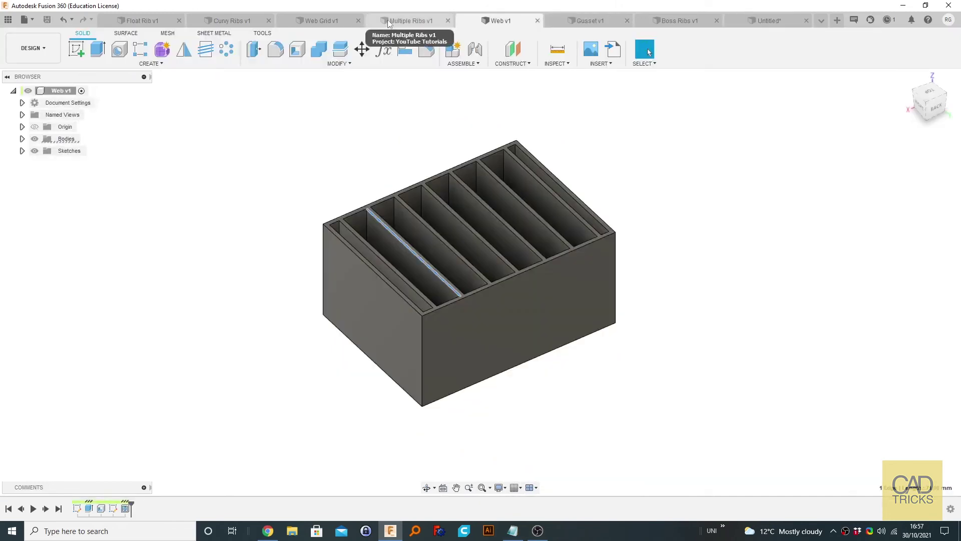
{"action": "left_click", "coordinate": [335, 20]}
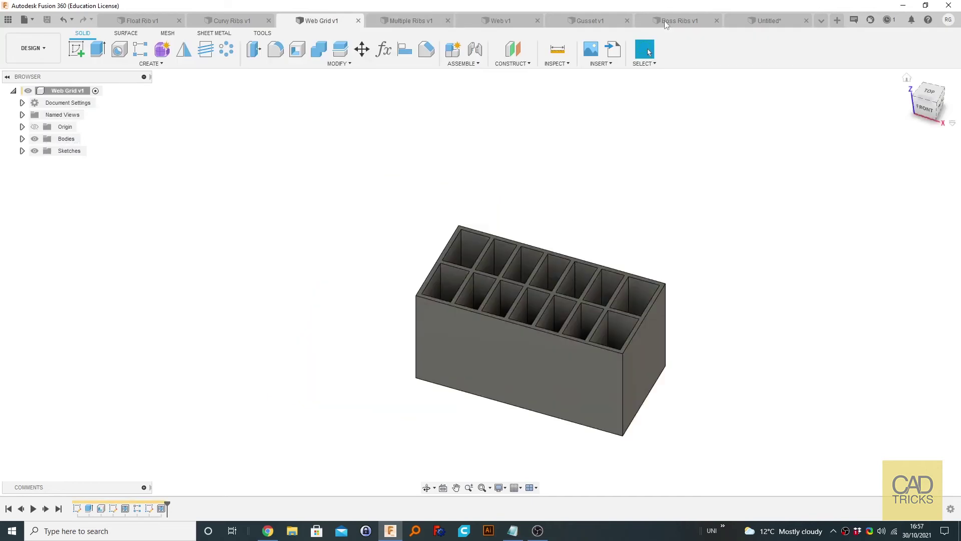
{"action": "left_click", "coordinate": [688, 24]}
- Delete the final rib features from the Boss Ribs v1 timeline
{"action": "left_click", "coordinate": [698, 245]}
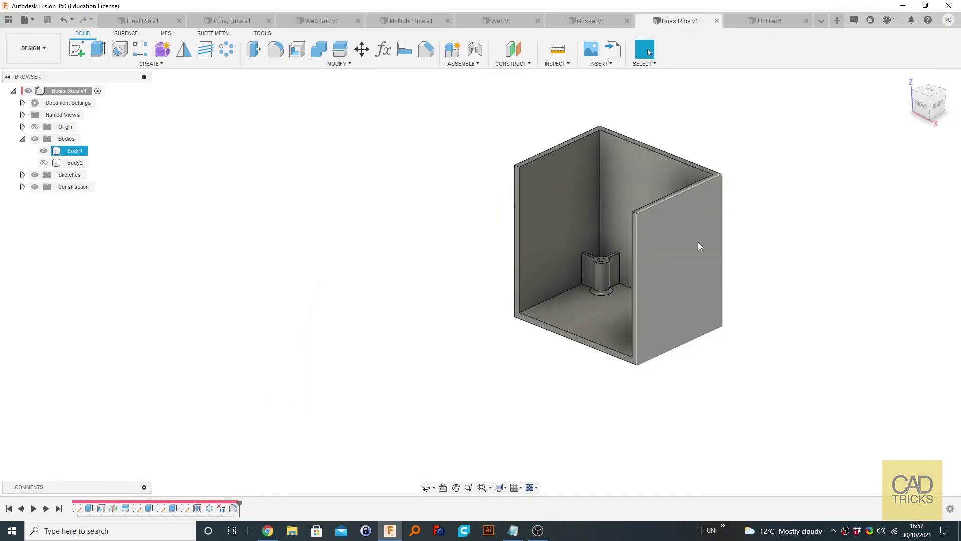
{"action": "left_click_drag", "start_coordinate": [242, 507], "coordinate": [196, 516]}
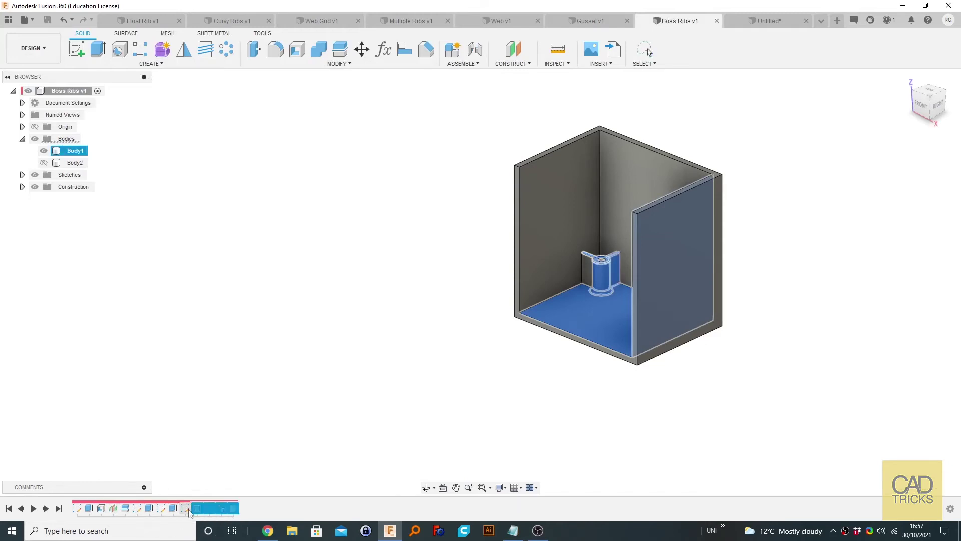
{"action": "key", "text": "Delete"}
{"action": "left_click", "coordinate": [690, 305]}
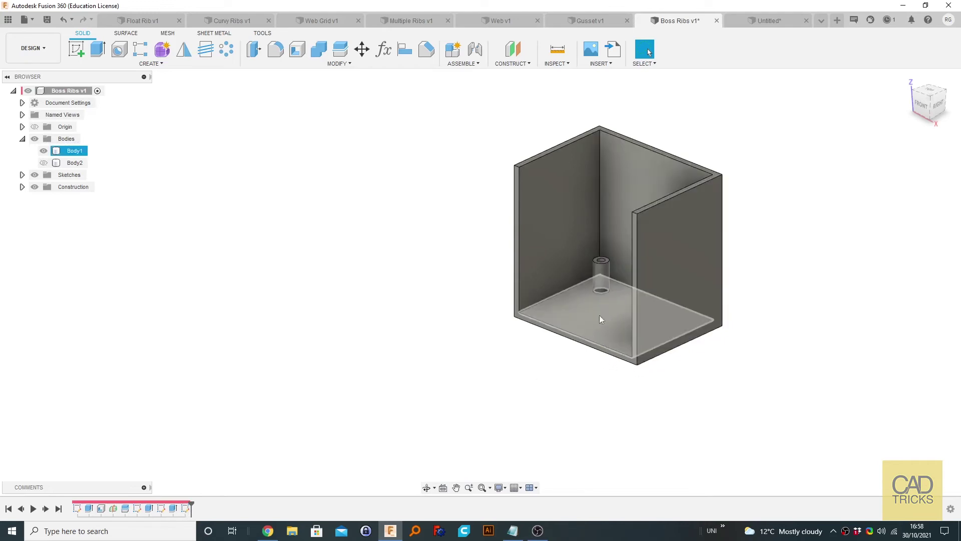
{"action": "scroll", "coordinate": [600, 319], "scroll_direction": "up", "scroll_amount": 6}
{"action": "middle_click_drag", "start_coordinate": [575, 225], "coordinate": [577, 253], "text": "shift"}
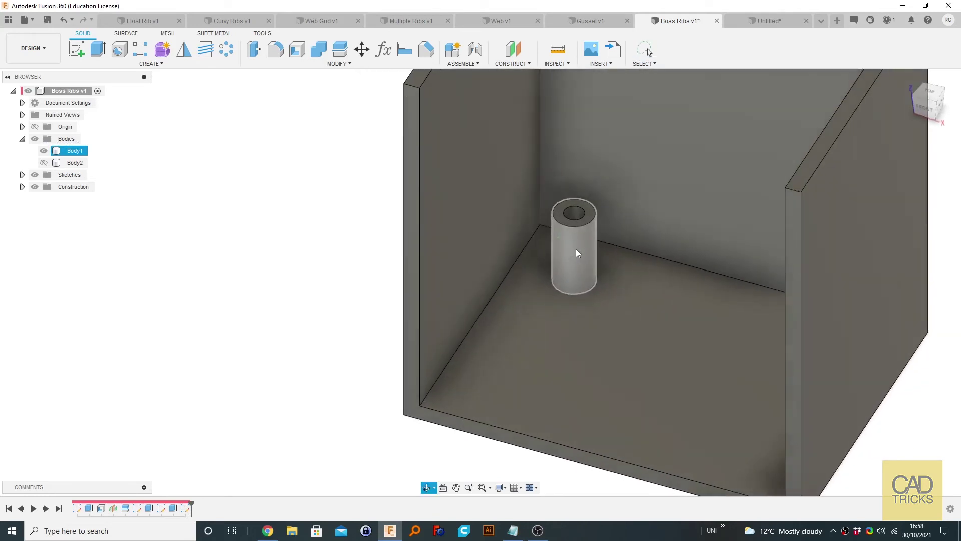
{"action": "scroll", "coordinate": [701, 290], "scroll_direction": "down", "scroll_amount": 5}
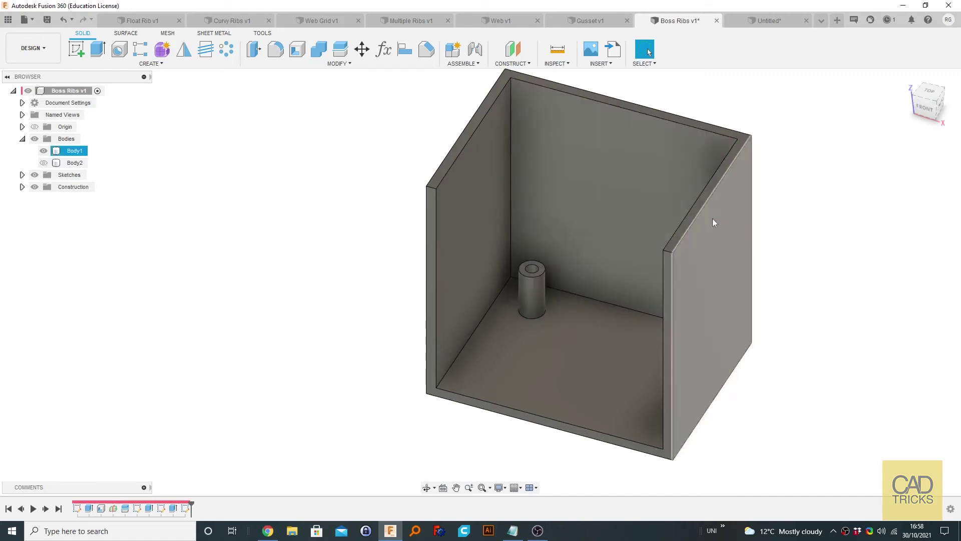
{"action": "middle_click_drag", "start_coordinate": [564, 283], "coordinate": [584, 316], "text": "shift"}
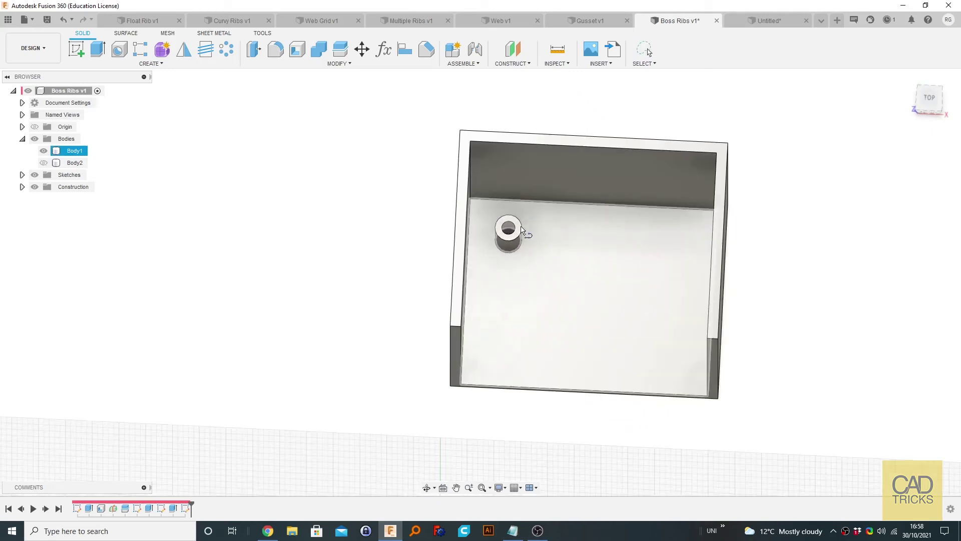
- Sketch on the boss's top face a horizontal line from the circle to the box's left inner wall
{"action": "left_click", "coordinate": [517, 227]}
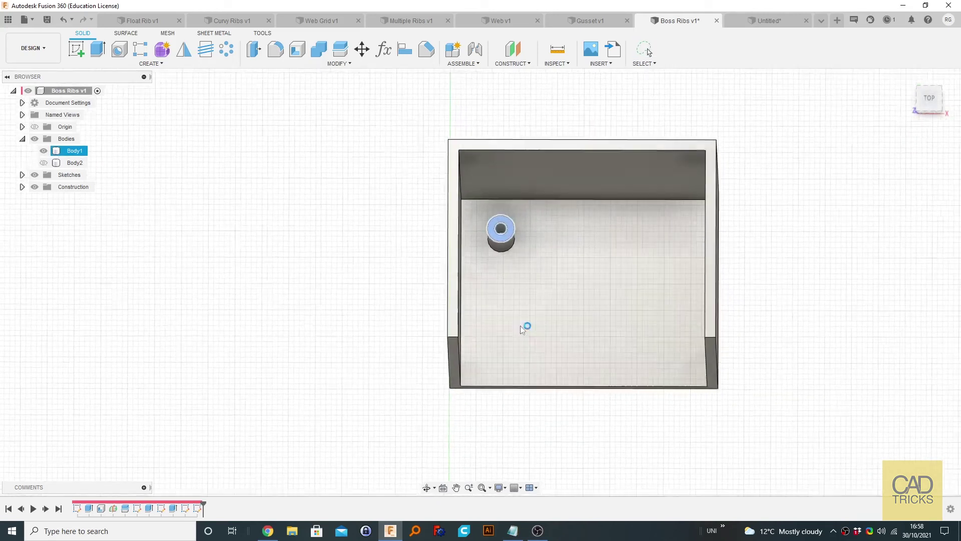
{"action": "scroll", "coordinate": [471, 289], "scroll_direction": "up", "scroll_amount": 4}
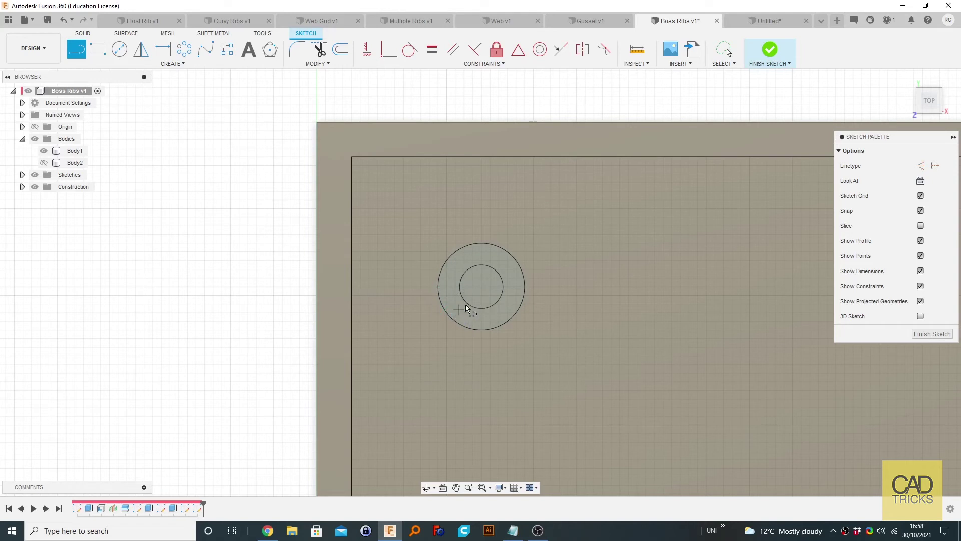
{"action": "left_click", "coordinate": [440, 288]}
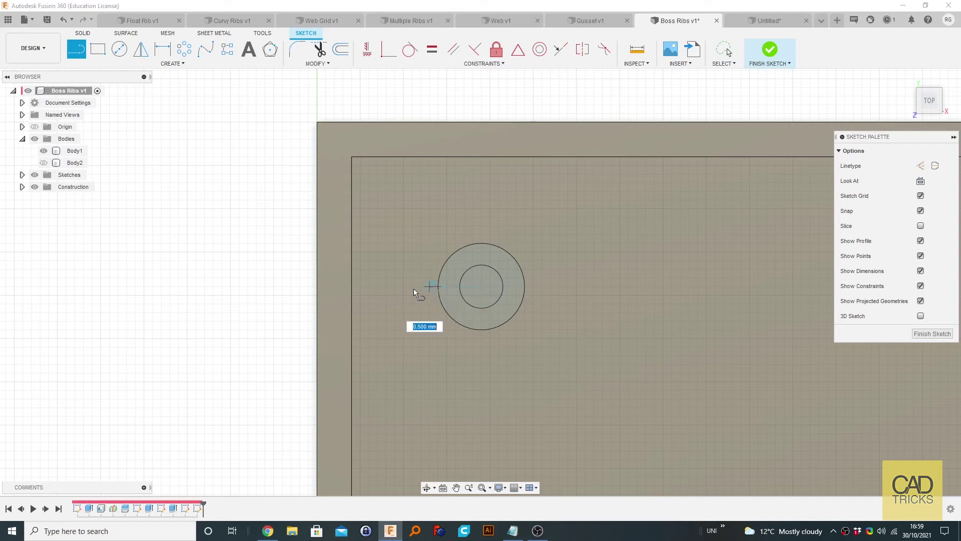
{"action": "left_click", "coordinate": [352, 288]}
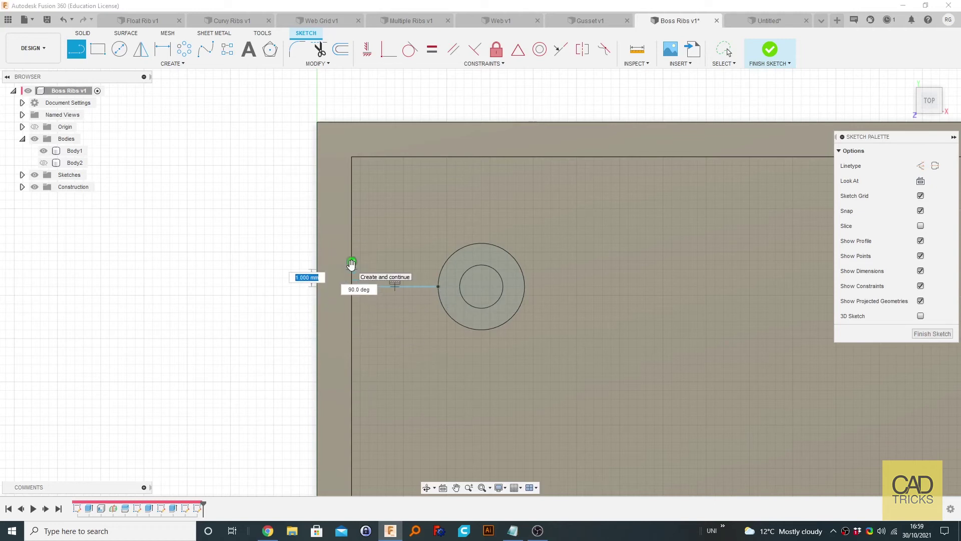
{"action": "left_click", "coordinate": [352, 263]}
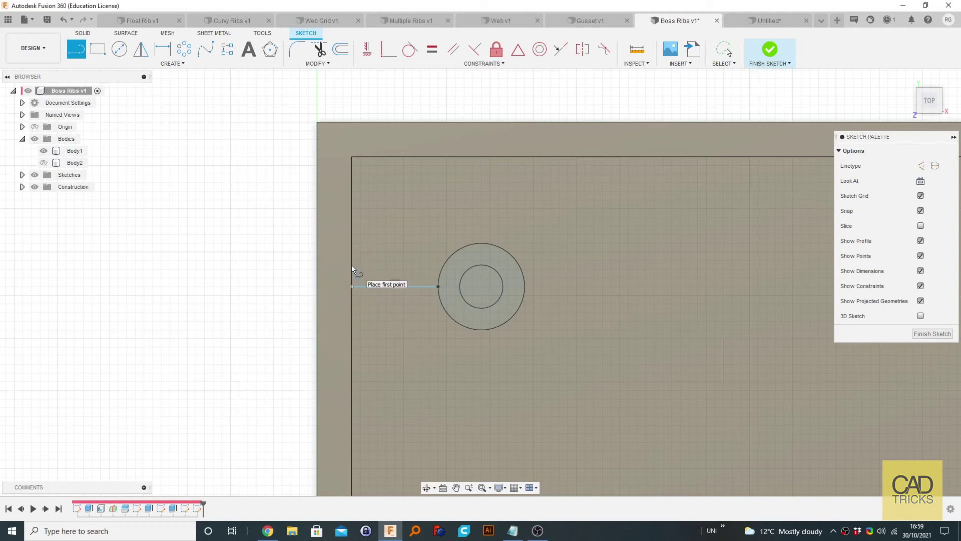
- Remove the stray vertical line drawn from the boss to the top edge
{"action": "left_click", "coordinate": [482, 243]}
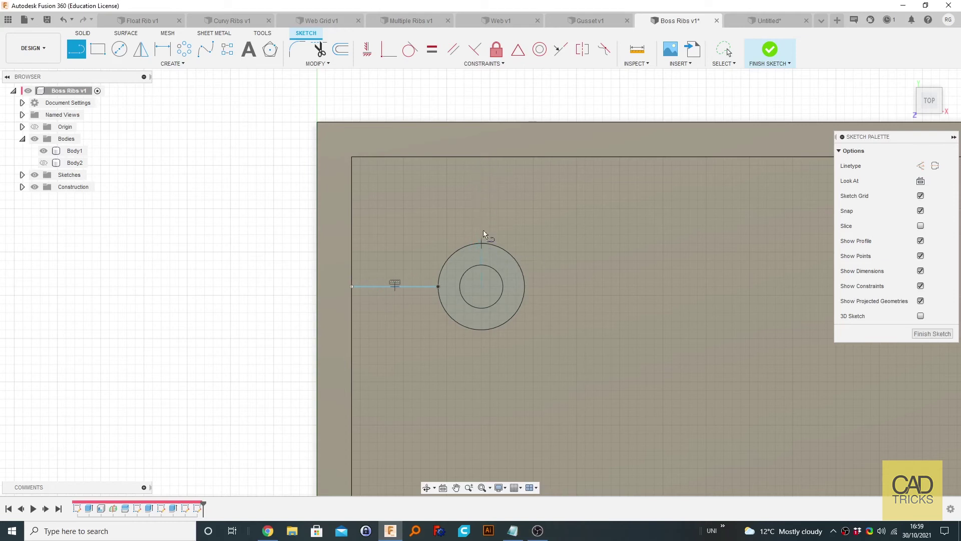
{"action": "left_click", "coordinate": [485, 157]}
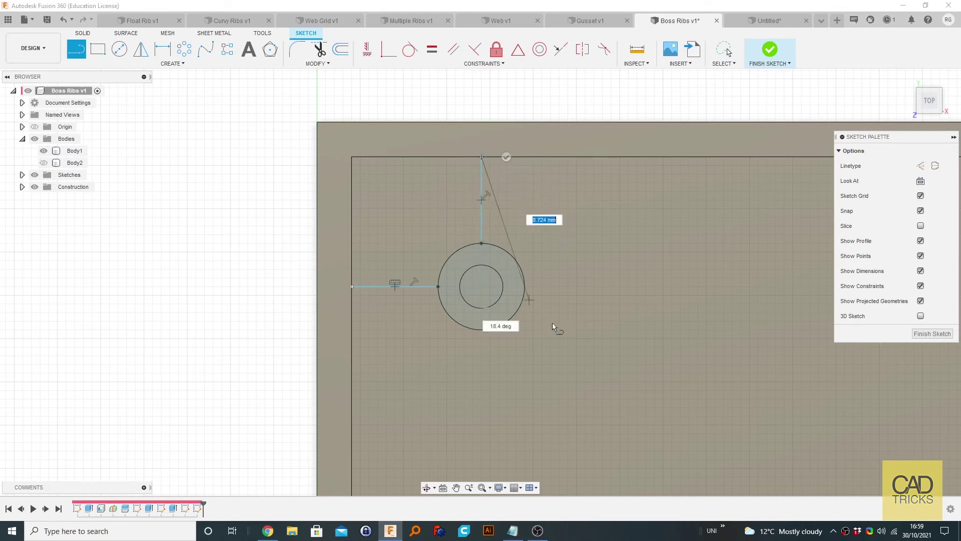
{"action": "key", "text": "Escape"}
{"action": "left_click", "coordinate": [531, 277]}
{"action": "key", "text": "ctrl+z"}
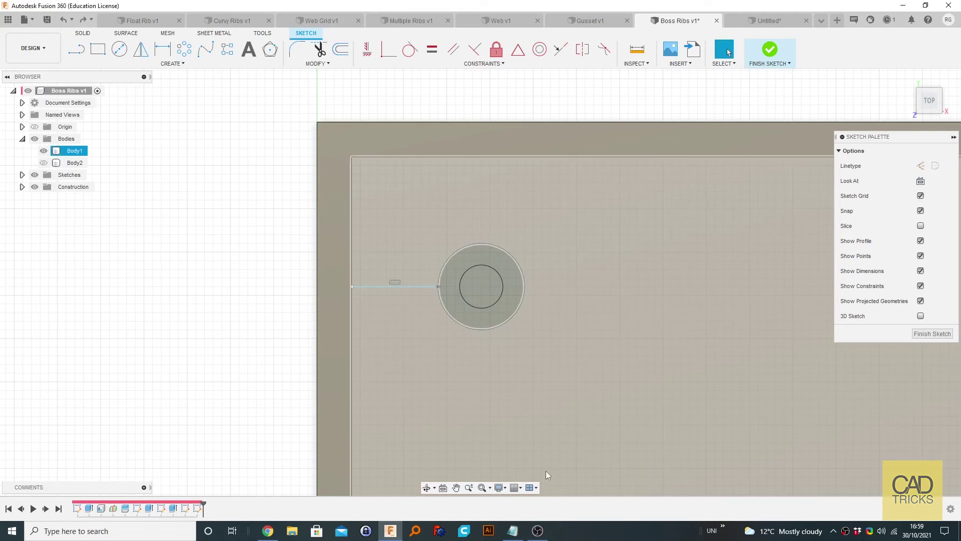
{"action": "key", "text": "Escape"}
{"action": "left_click", "coordinate": [767, 50]}
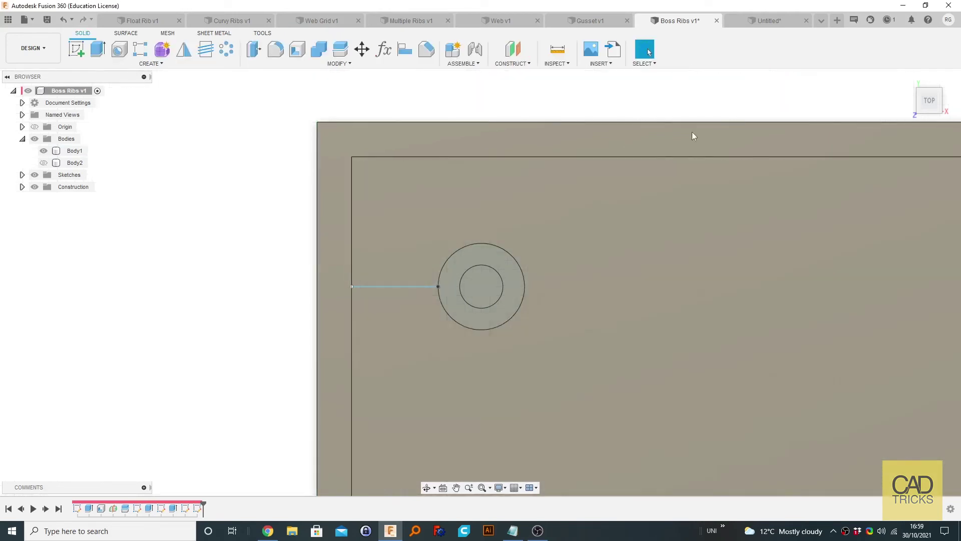
{"action": "left_click", "coordinate": [138, 64]}
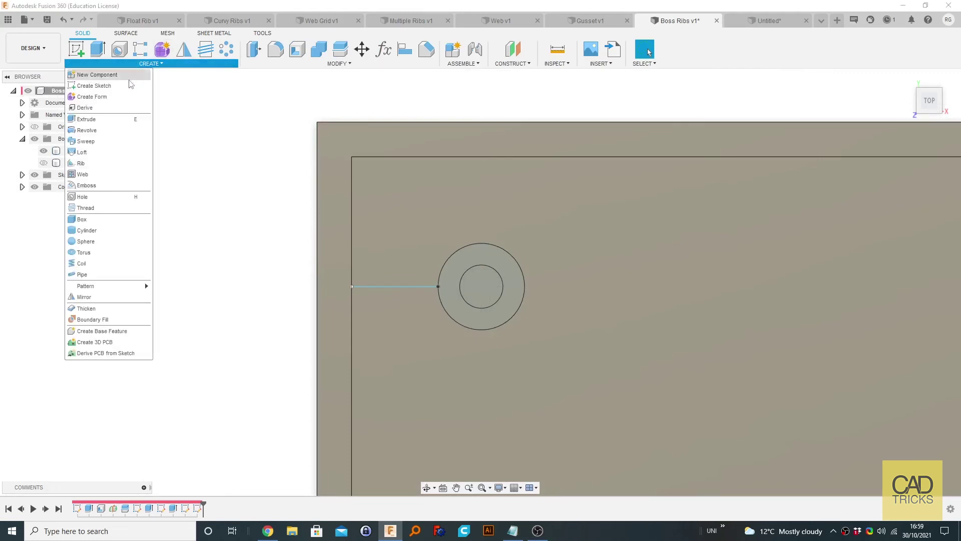
{"action": "left_click", "coordinate": [83, 174]}
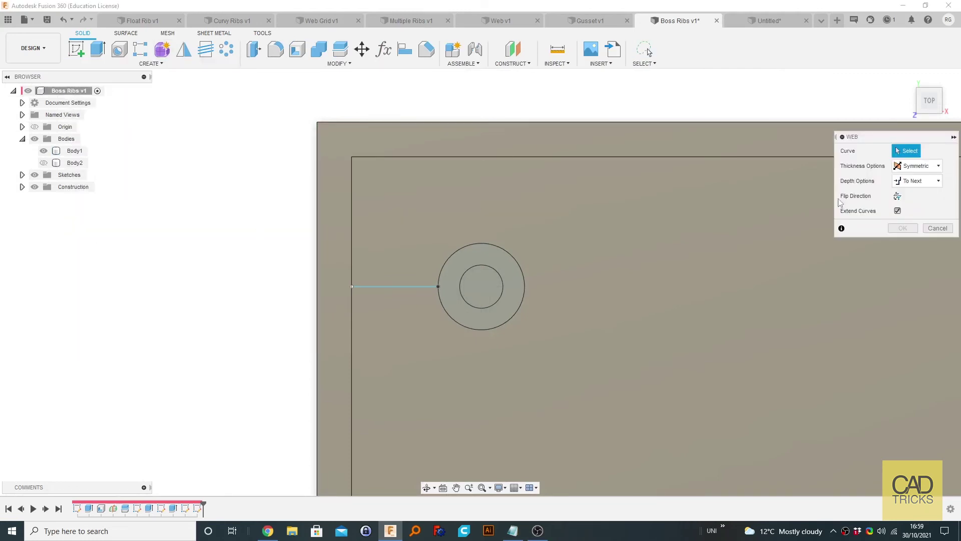
{"action": "left_click", "coordinate": [929, 230]}
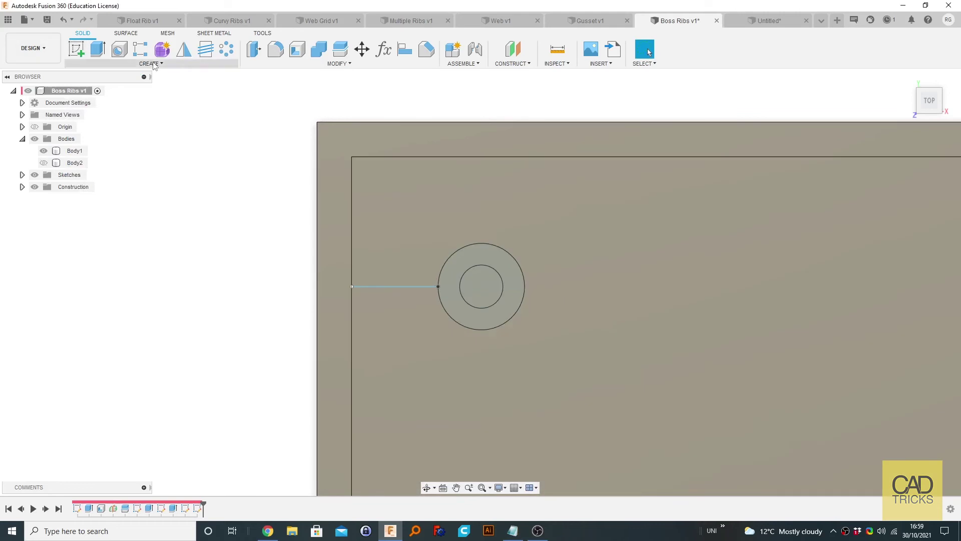
{"action": "left_click", "coordinate": [150, 63]}
{"action": "left_click", "coordinate": [101, 163]}
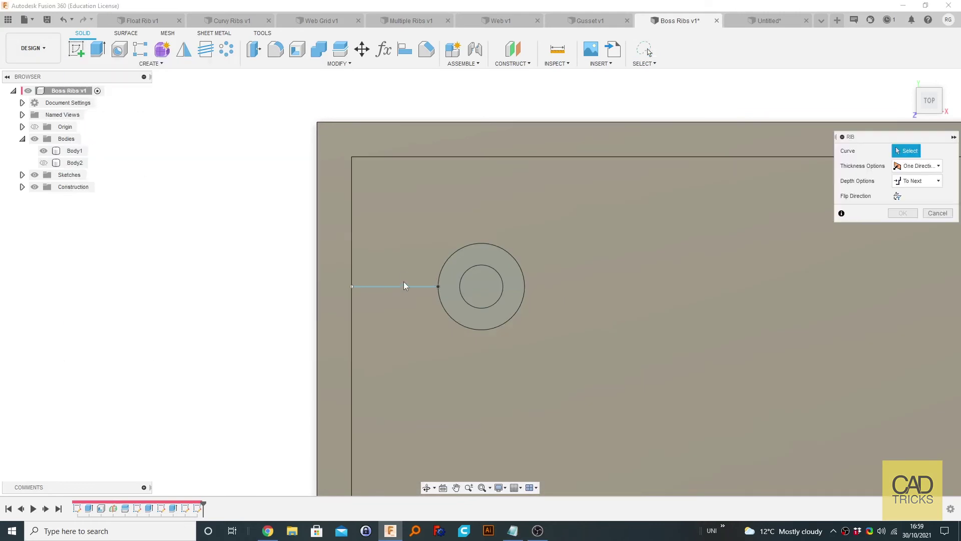
{"action": "left_click", "coordinate": [404, 287]}
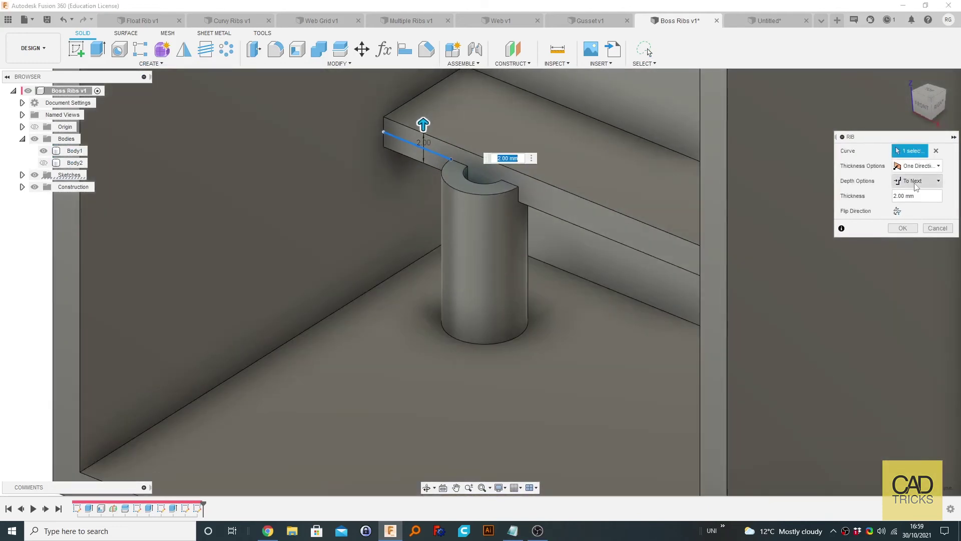
{"action": "left_click", "coordinate": [917, 180]}
{"action": "left_click", "coordinate": [913, 205]}
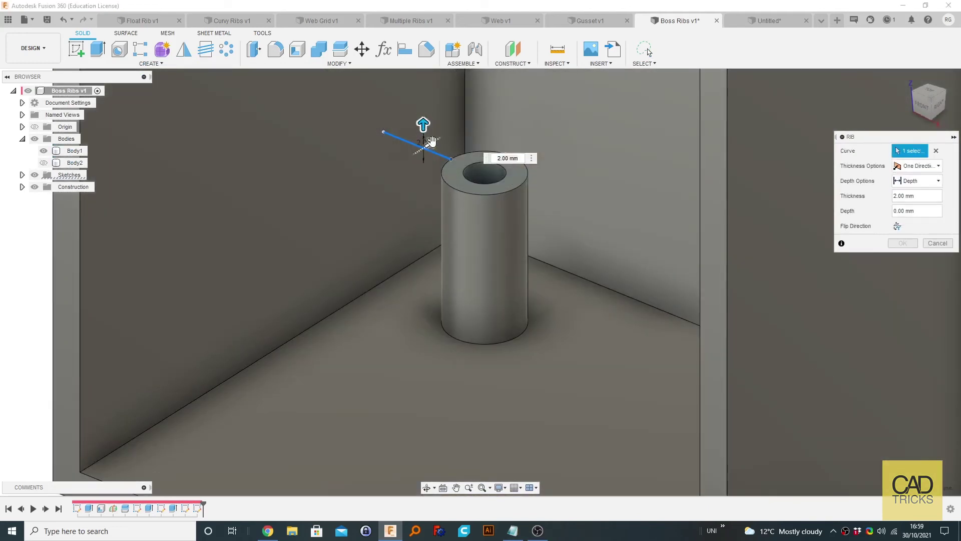
{"action": "left_click_drag", "start_coordinate": [431, 141], "coordinate": [422, 103]}
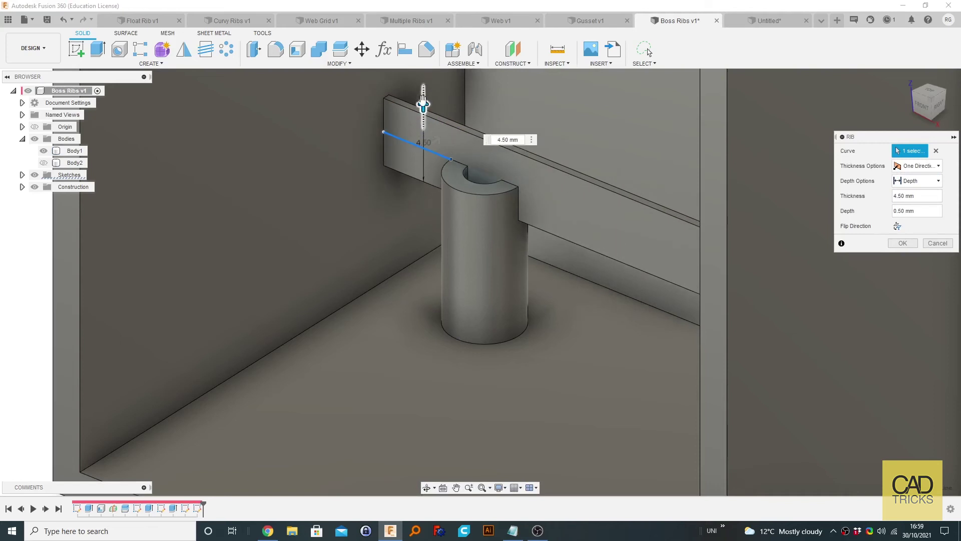
{"action": "mouse_move", "coordinate": [429, 143]}
{"action": "left_mouse_down"}
{"action": "mouse_move", "coordinate": [388, 176]}
{"action": "mouse_move", "coordinate": [444, 144]}
{"action": "left_mouse_up"}
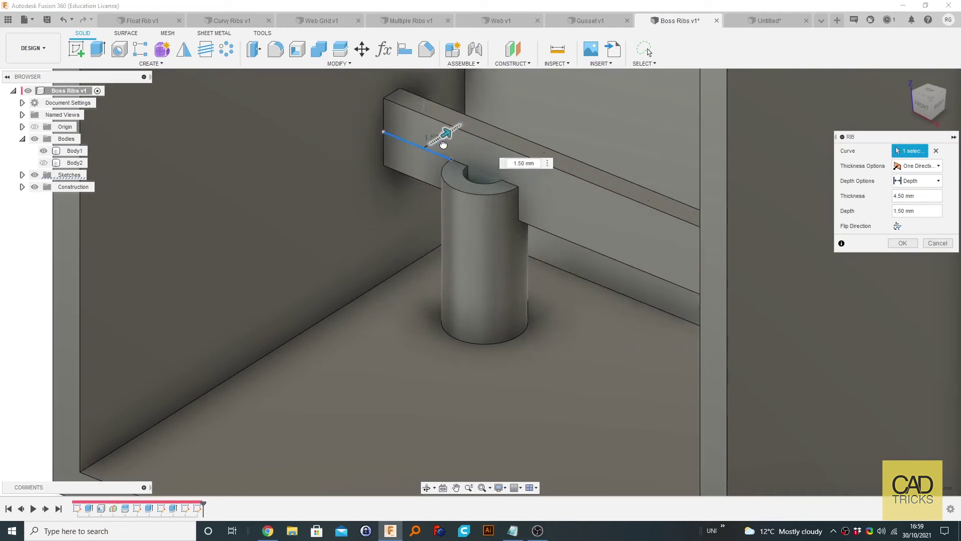
{"action": "key", "text": "Escape"}
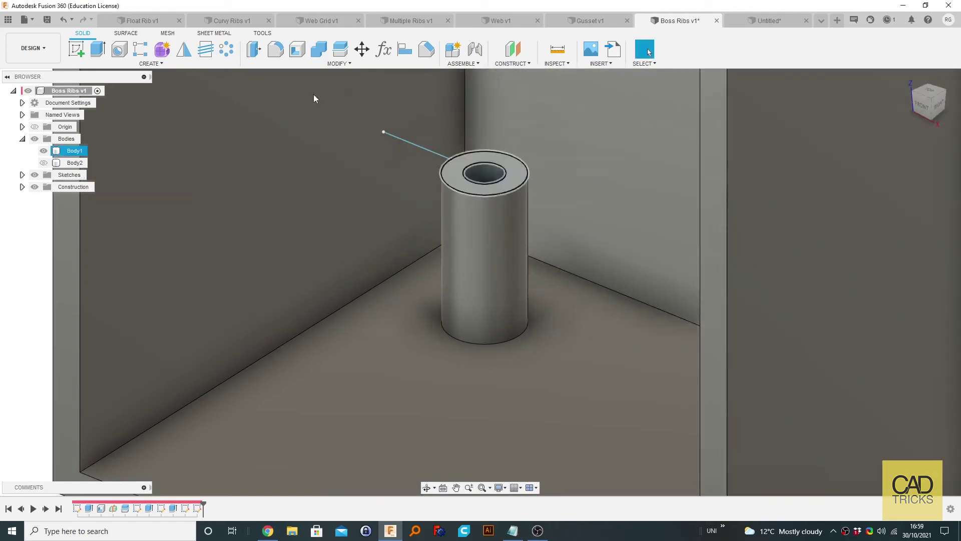
- Create a 1 mm thick web along the sketch line between the box wall and boss
{"action": "left_click", "coordinate": [151, 63]}
{"action": "left_click", "coordinate": [90, 174]}
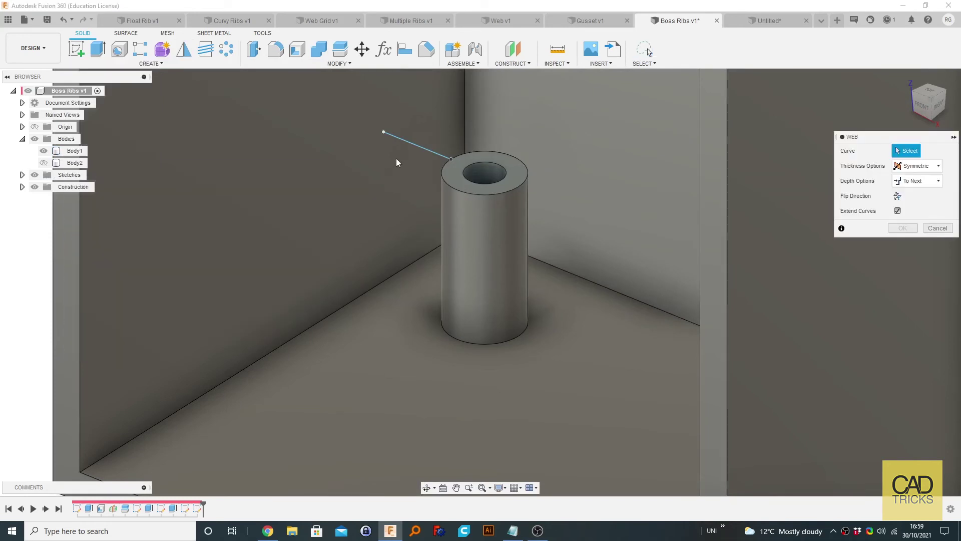
{"action": "left_click", "coordinate": [410, 141]}
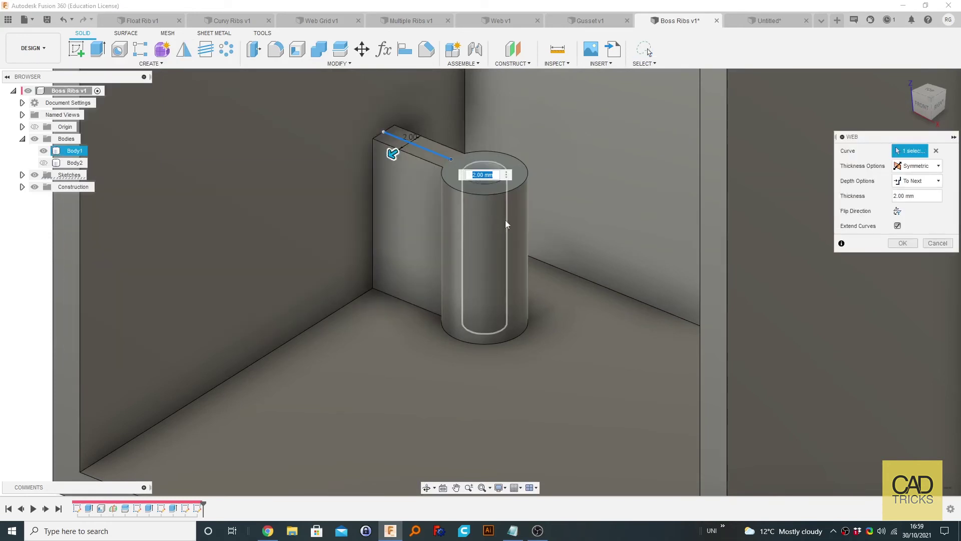
{"action": "type", "text": "1"}
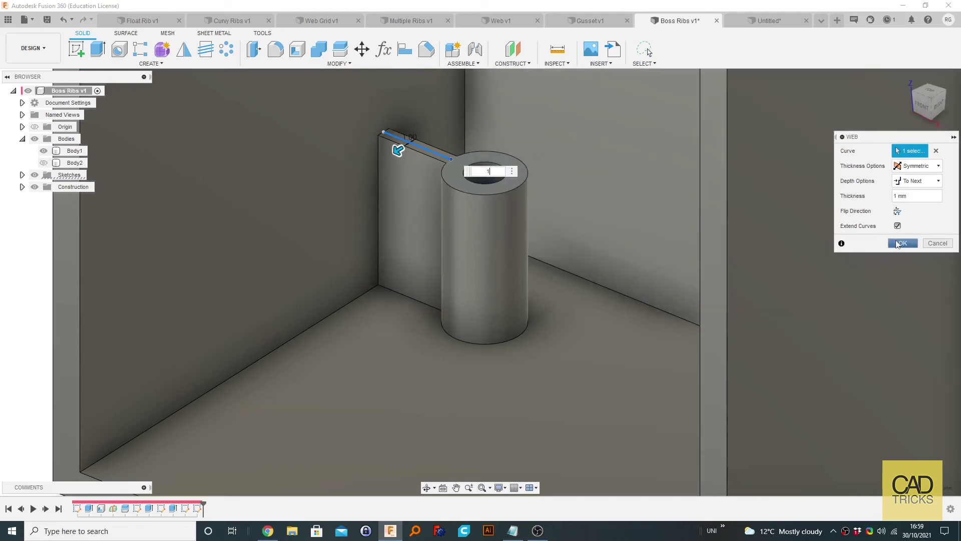
{"action": "left_click", "coordinate": [901, 243]}
{"action": "scroll", "coordinate": [516, 218], "scroll_direction": "down", "scroll_amount": 5}
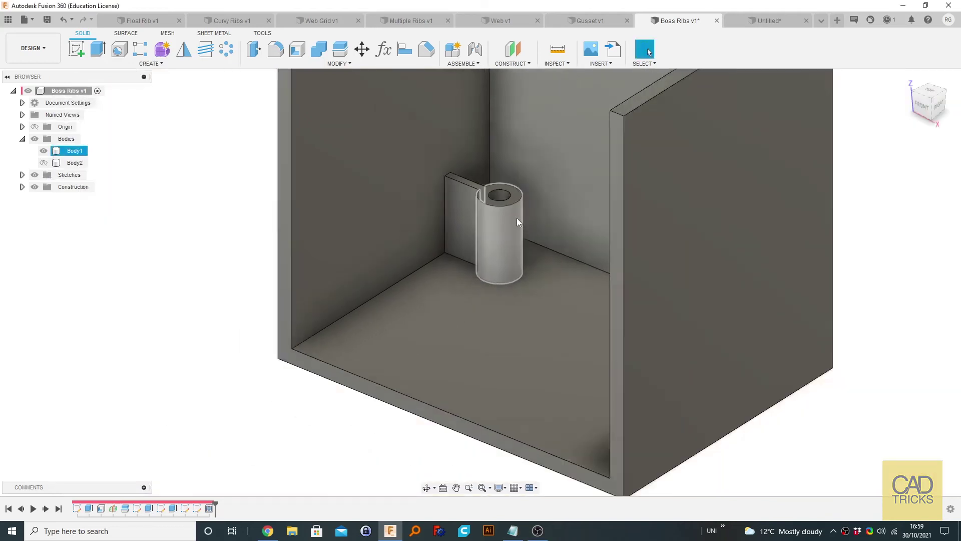
{"action": "scroll", "coordinate": [594, 157], "scroll_direction": "up", "scroll_amount": 2}
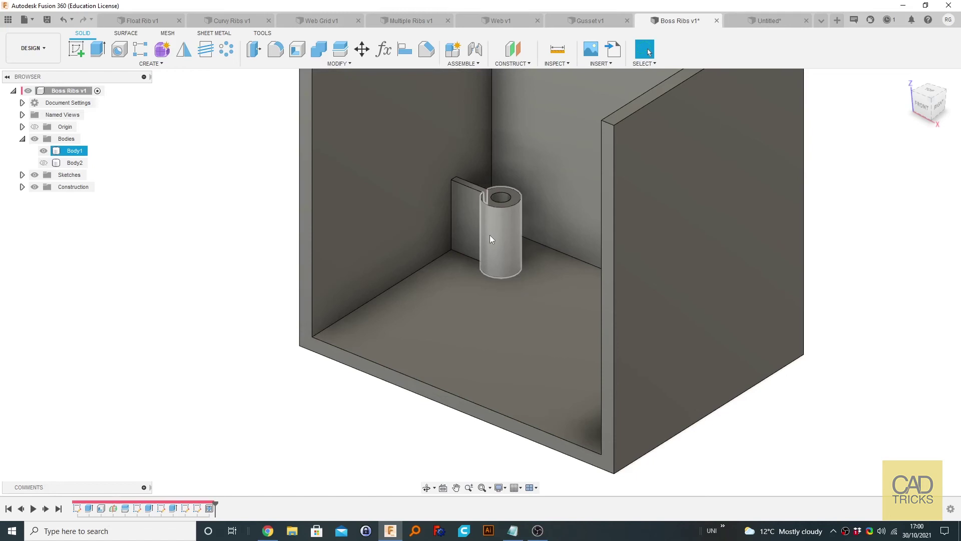
{"action": "middle_click_drag", "start_coordinate": [490, 235], "coordinate": [518, 223], "text": "shift"}
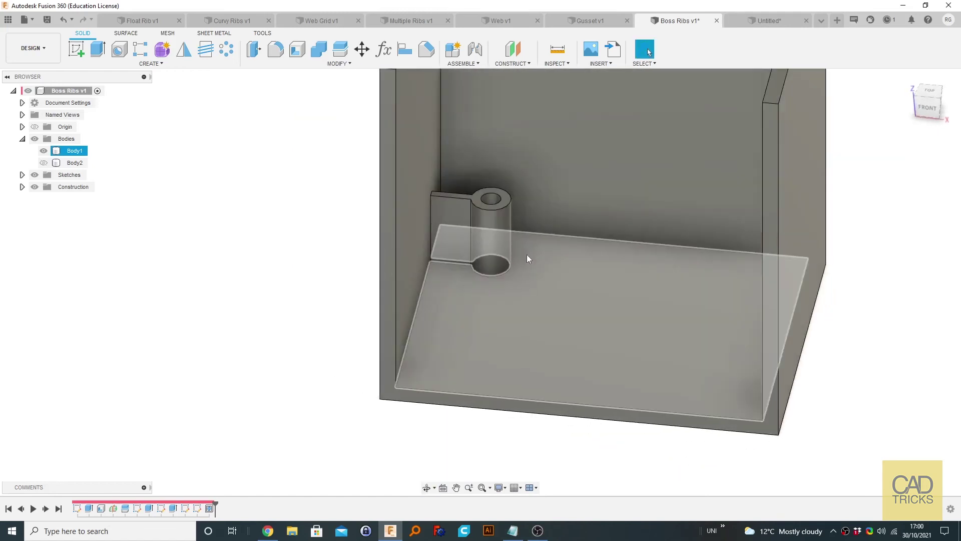
{"action": "middle_click_drag", "start_coordinate": [534, 264], "coordinate": [513, 272], "text": "shift"}
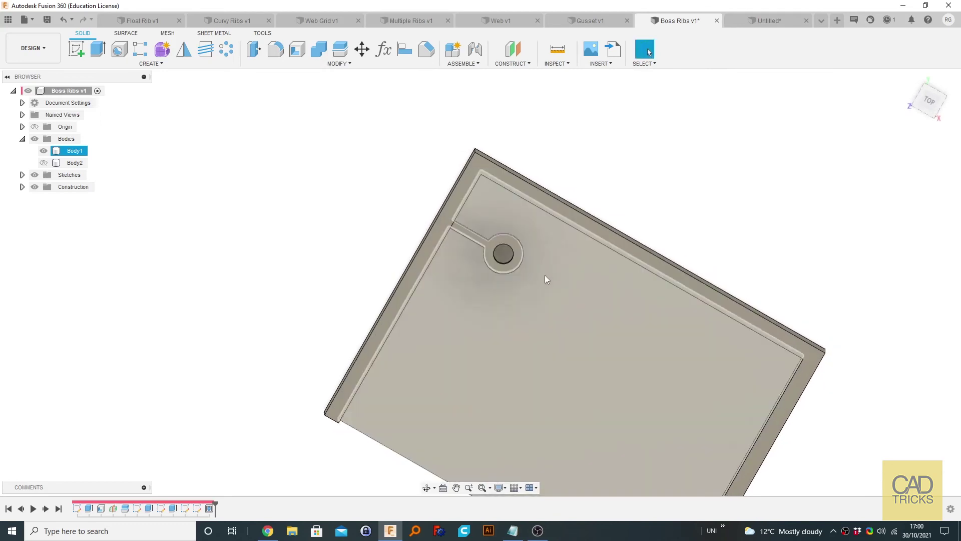
{"action": "mouse_move", "coordinate": [563, 292]}
{"action": "middle_mouse_down", "text": "shift"}
{"action": "mouse_move", "coordinate": [553, 186]}
{"action": "mouse_move", "coordinate": [571, 292]}
{"action": "middle_mouse_up", "text": "shift"}
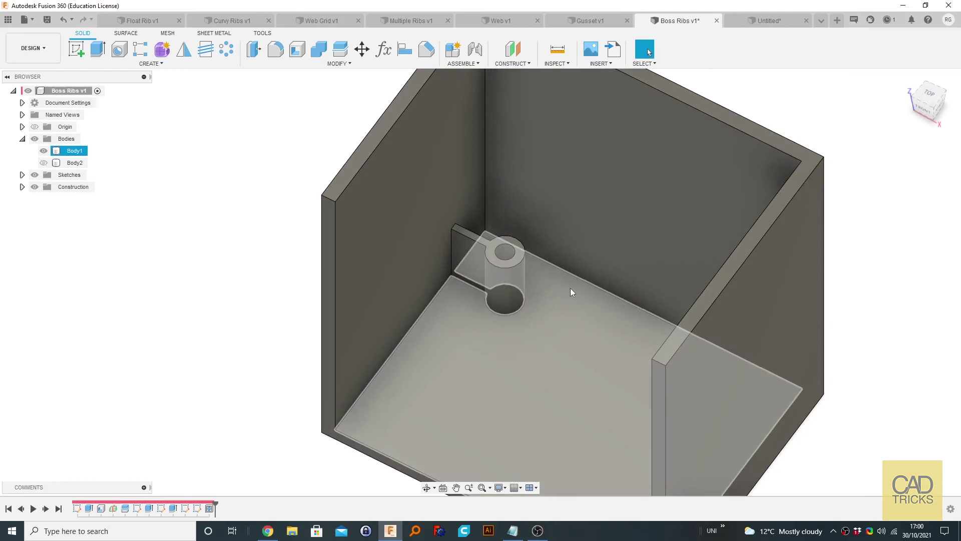
{"action": "key", "text": "Escape"}
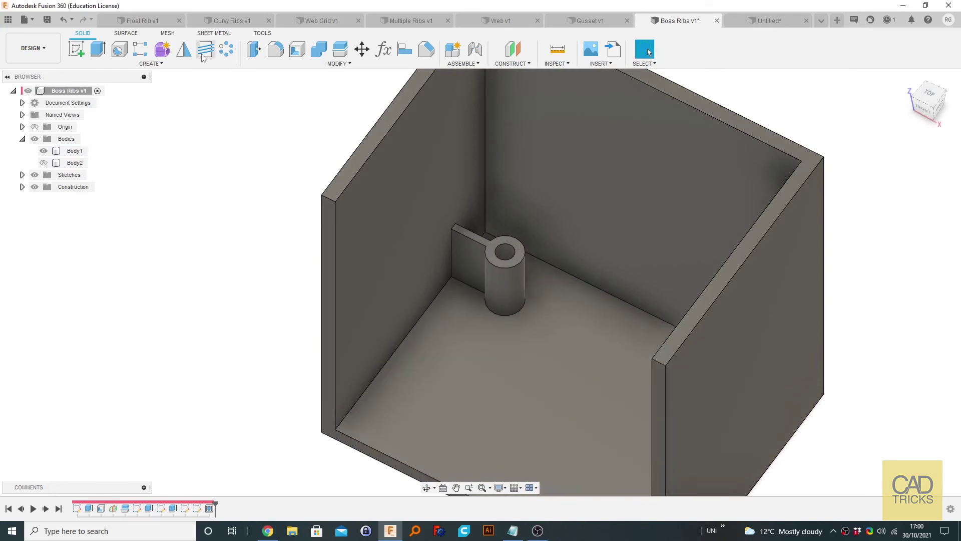
- Circular-pattern the web feature about the boss cylinder with a quantity of 4
{"action": "left_click", "coordinate": [226, 50]}
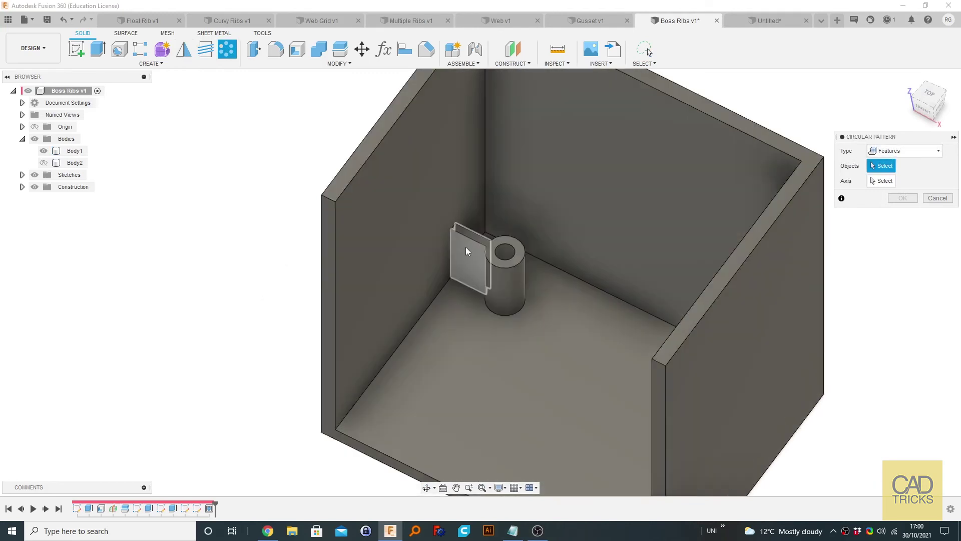
{"action": "left_click", "coordinate": [209, 509]}
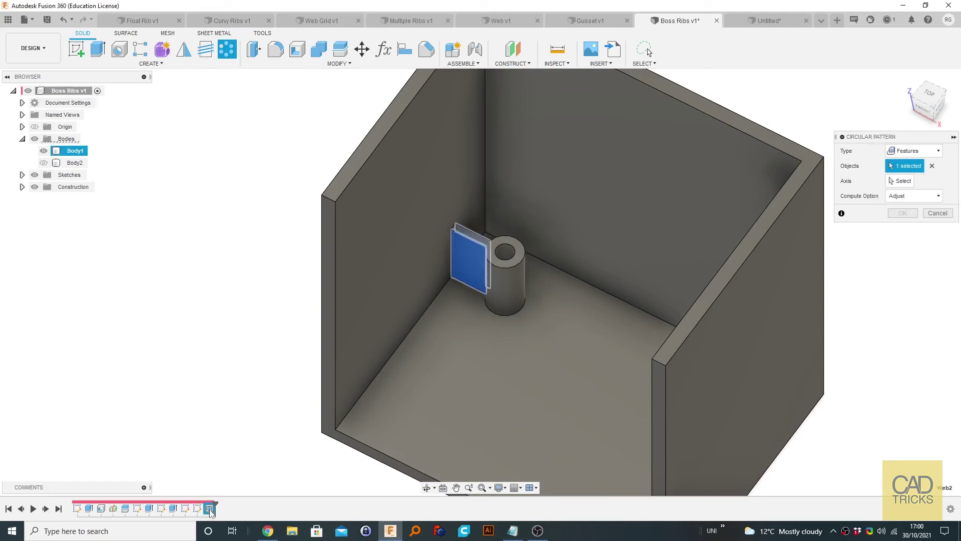
{"action": "left_click", "coordinate": [904, 182]}
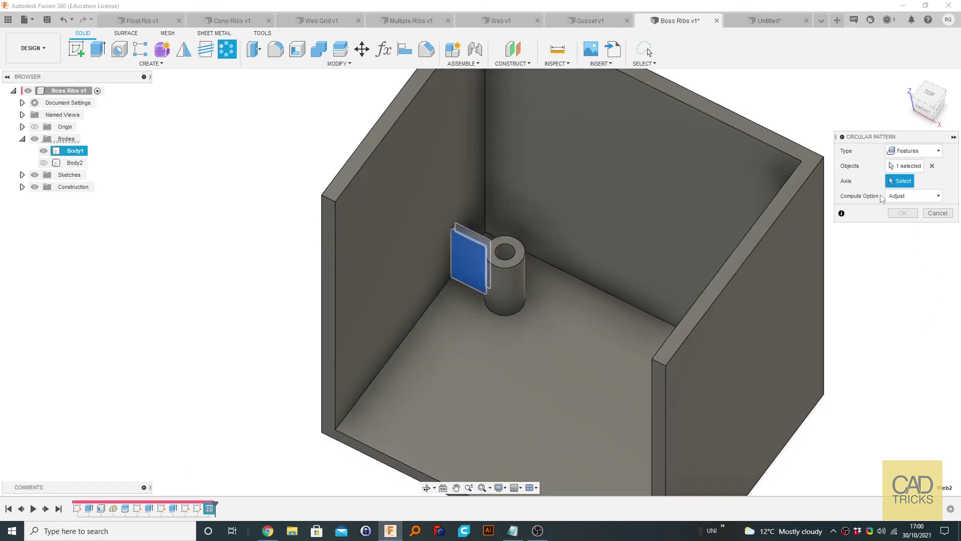
{"action": "left_click", "coordinate": [515, 266]}
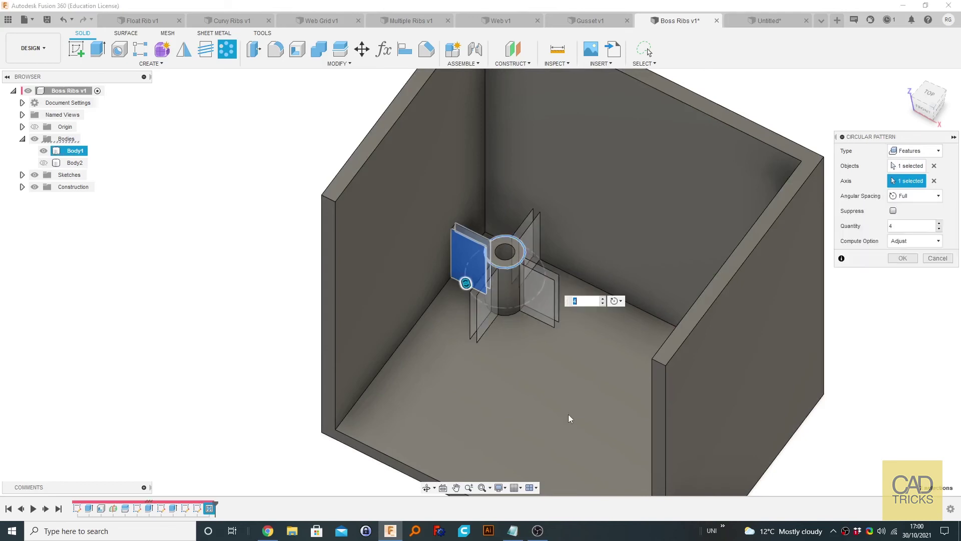
{"action": "left_click", "coordinate": [940, 228]}
{"action": "left_click", "coordinate": [939, 228]}
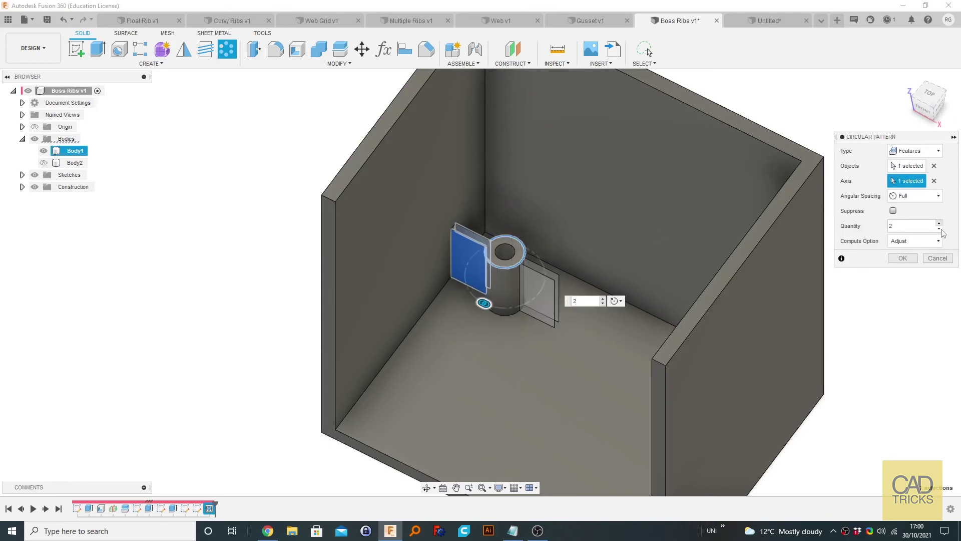
{"action": "left_click", "coordinate": [940, 224]}
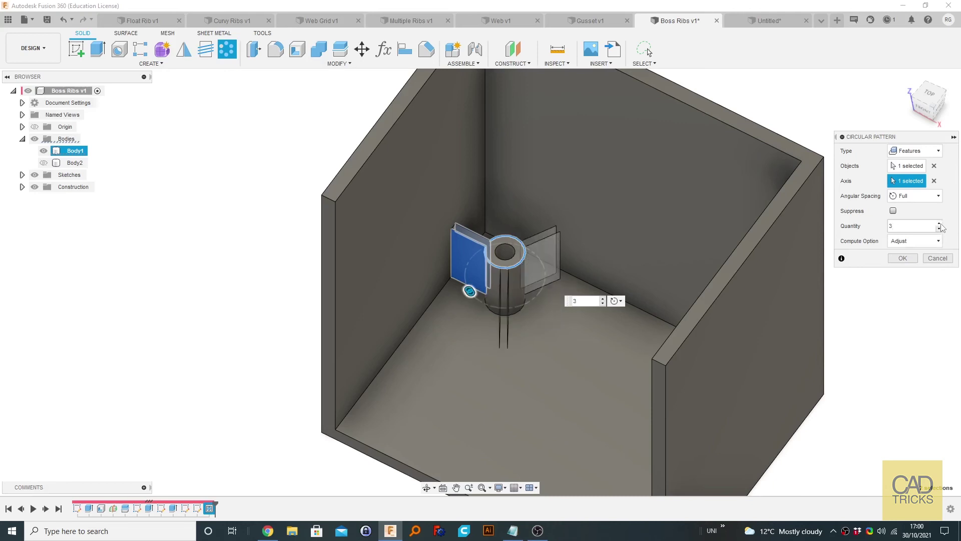
{"action": "left_click", "coordinate": [940, 224]}
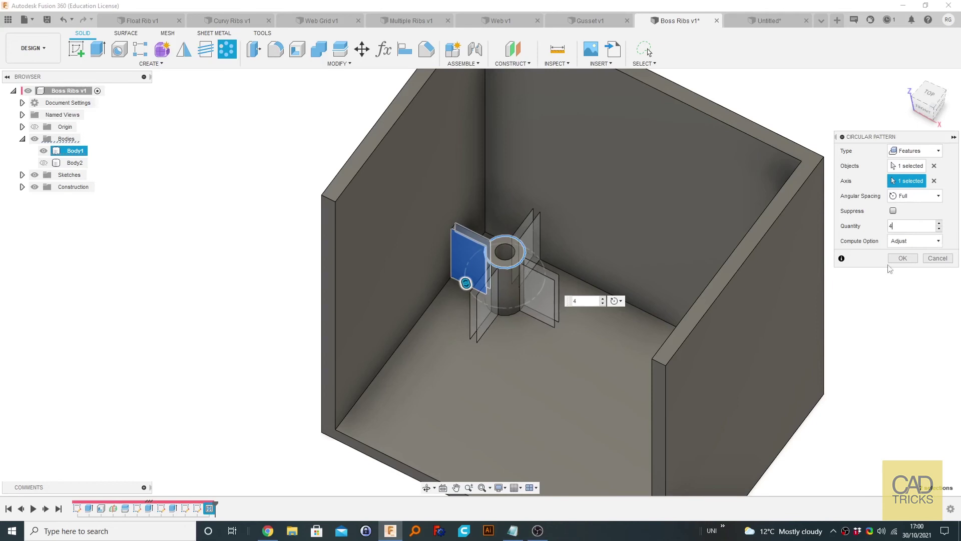
{"action": "left_click", "coordinate": [899, 257]}
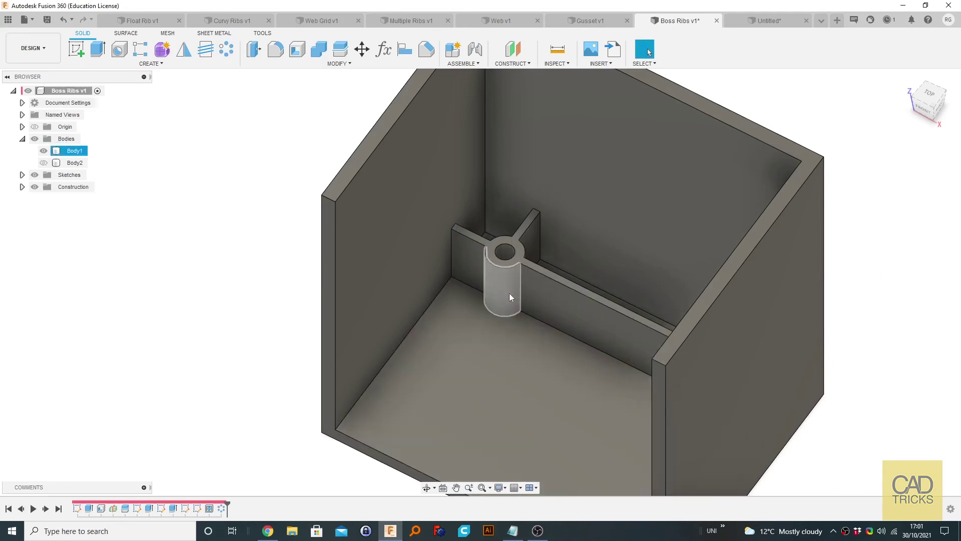
{"action": "middle_click_drag", "start_coordinate": [547, 392], "coordinate": [497, 304], "text": "shift"}
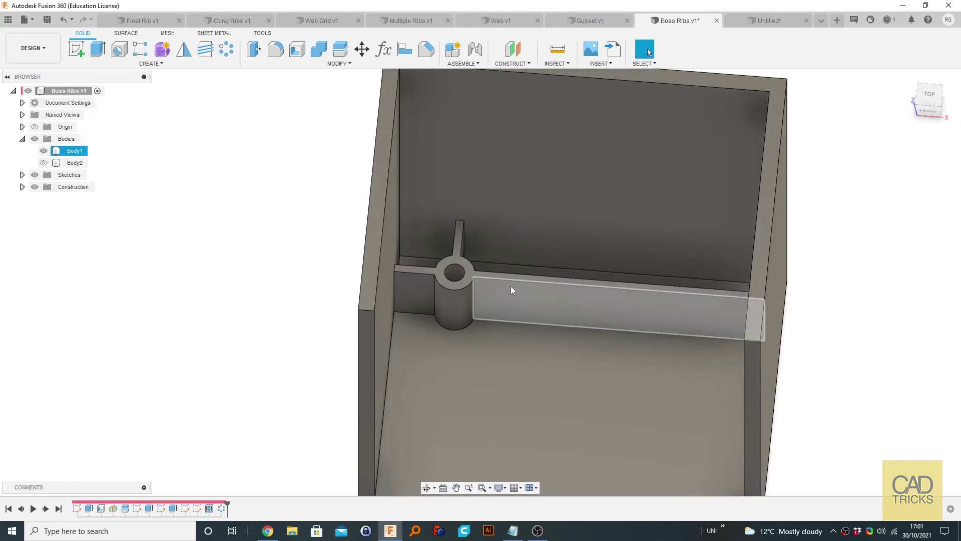
{"action": "middle_click_drag", "start_coordinate": [567, 288], "coordinate": [503, 329], "text": "shift"}
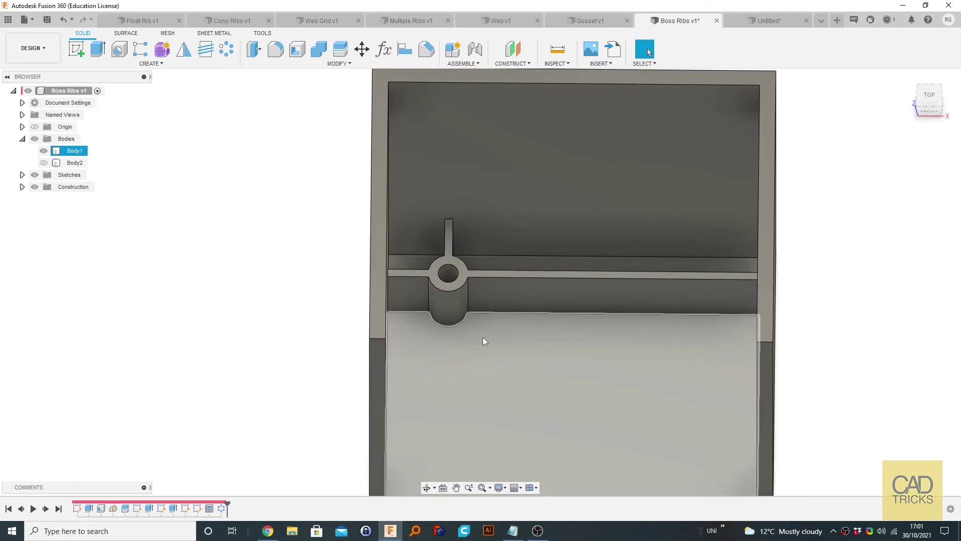
{"action": "middle_click_drag", "start_coordinate": [483, 329], "coordinate": [472, 307], "text": "shift"}
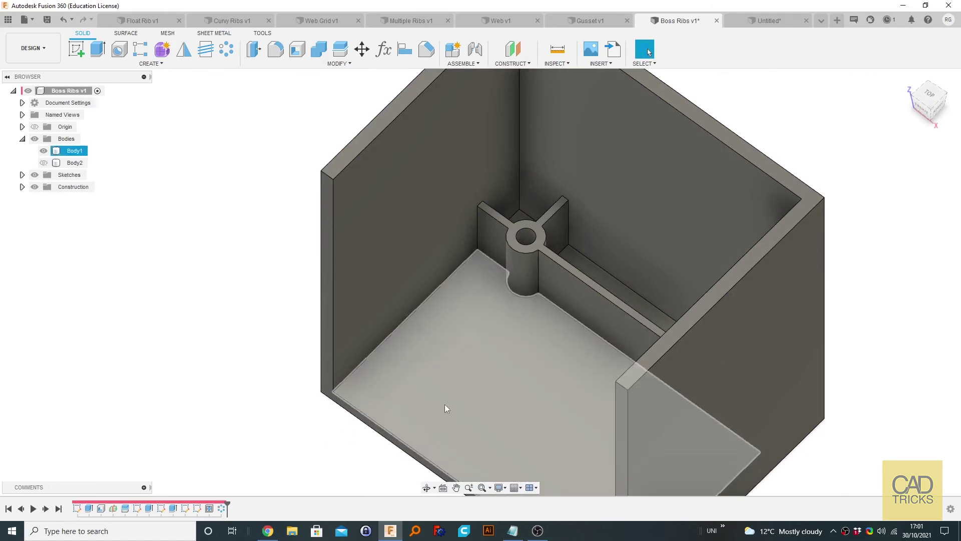
{"action": "left_click", "coordinate": [242, 493]}
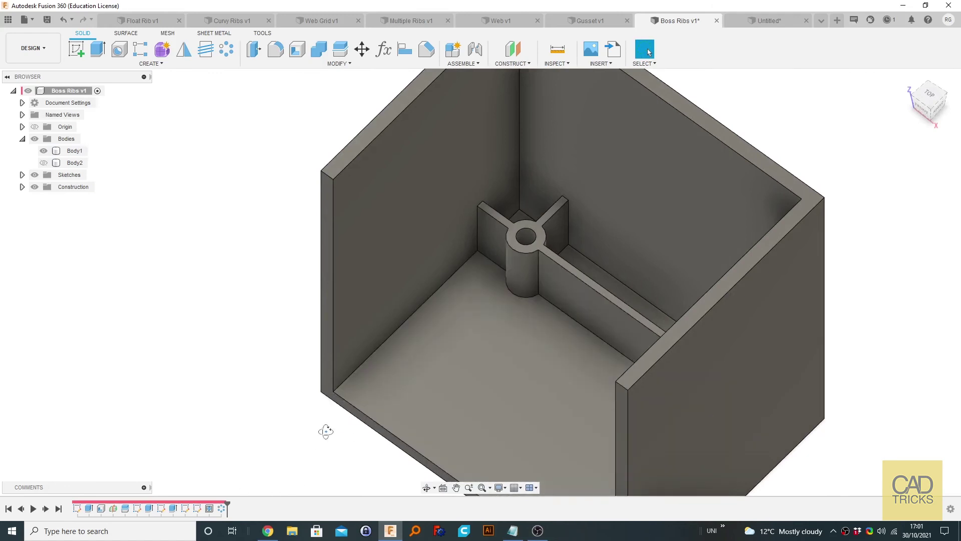
{"action": "middle_click_drag", "start_coordinate": [326, 431], "coordinate": [331, 401], "text": "shift"}
{"action": "scroll", "coordinate": [340, 406], "scroll_direction": "down", "scroll_amount": 3}
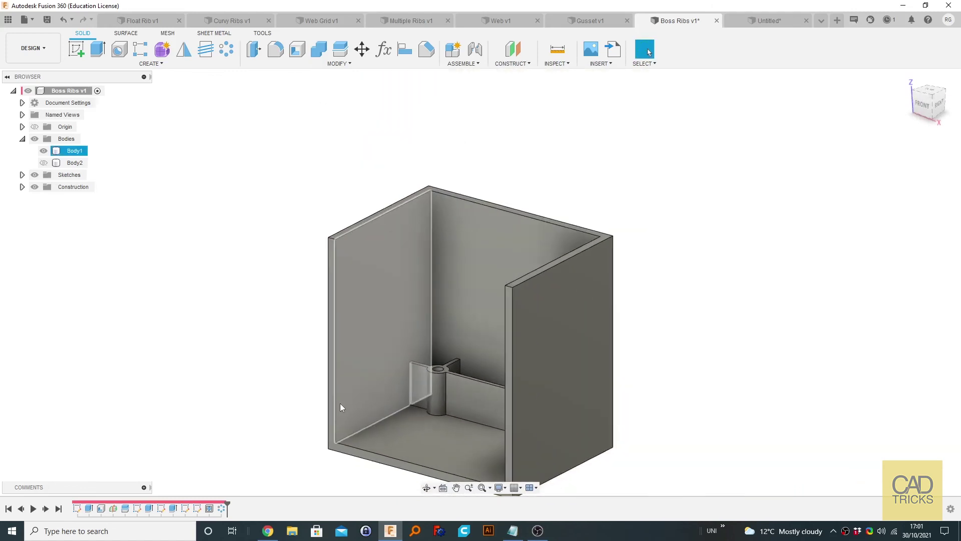
{"action": "scroll", "coordinate": [340, 405], "scroll_direction": "up", "scroll_amount": 4}
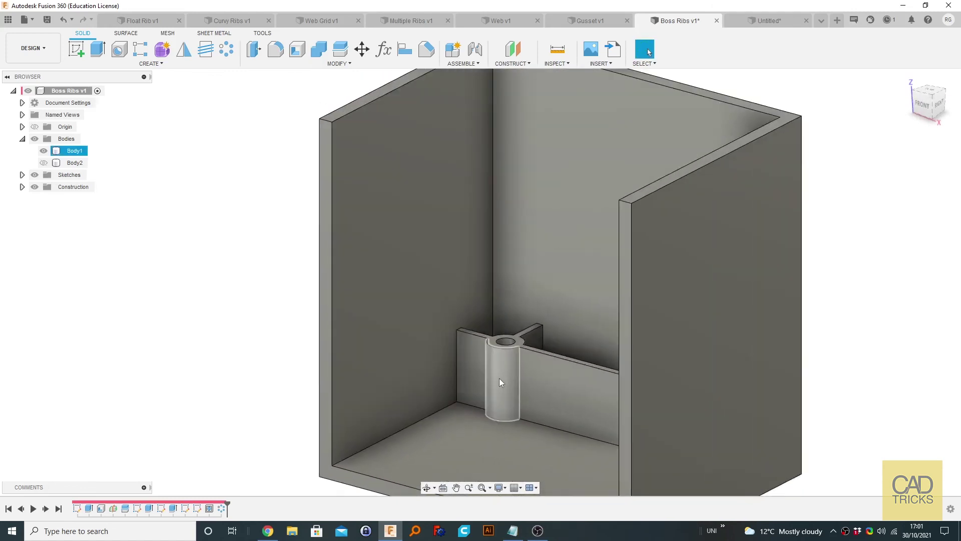
{"action": "middle_click_drag", "start_coordinate": [497, 384], "coordinate": [504, 382], "text": "shift"}
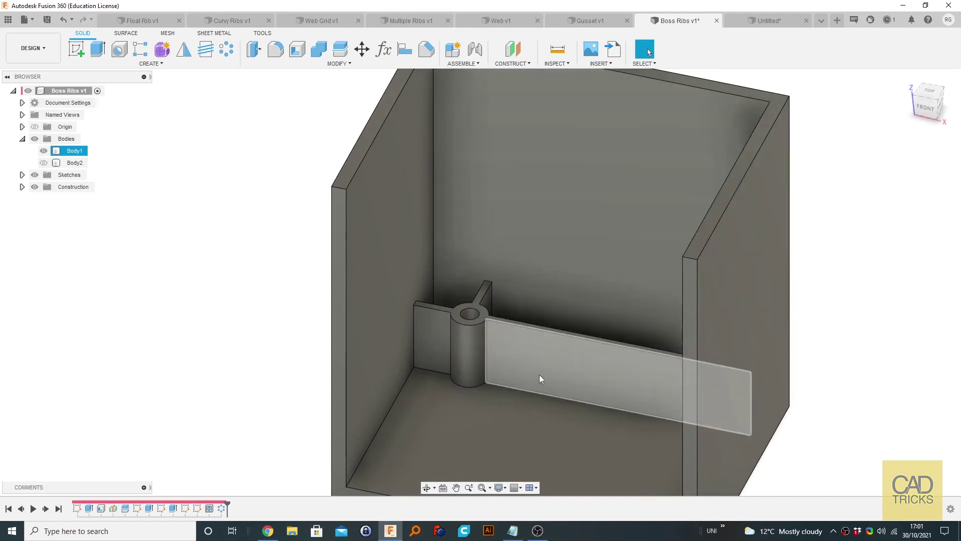
{"action": "left_click", "coordinate": [545, 338]}
{"action": "left_click", "coordinate": [210, 339]}
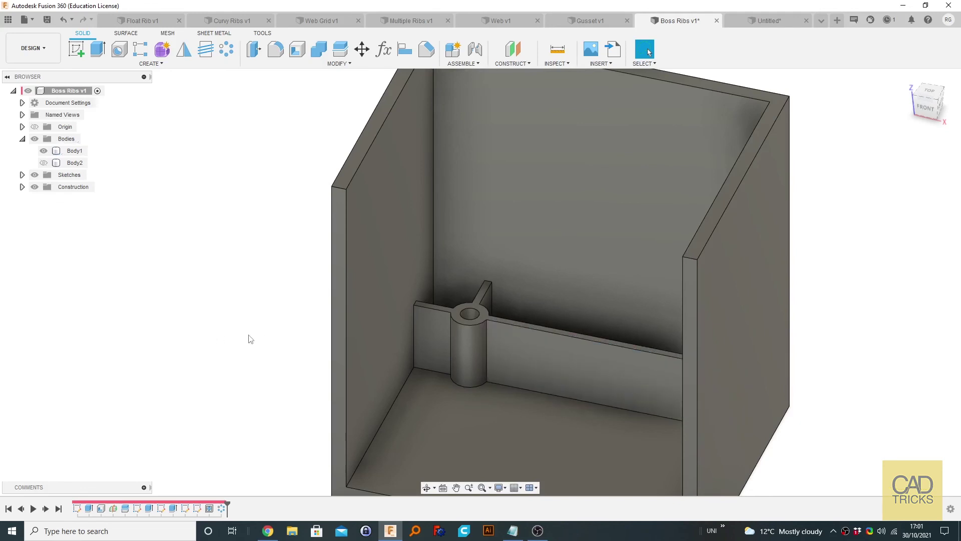
{"action": "scroll", "coordinate": [401, 355], "scroll_direction": "down", "scroll_amount": 3}
{"action": "scroll", "coordinate": [419, 363], "scroll_direction": "up", "scroll_amount": 3}
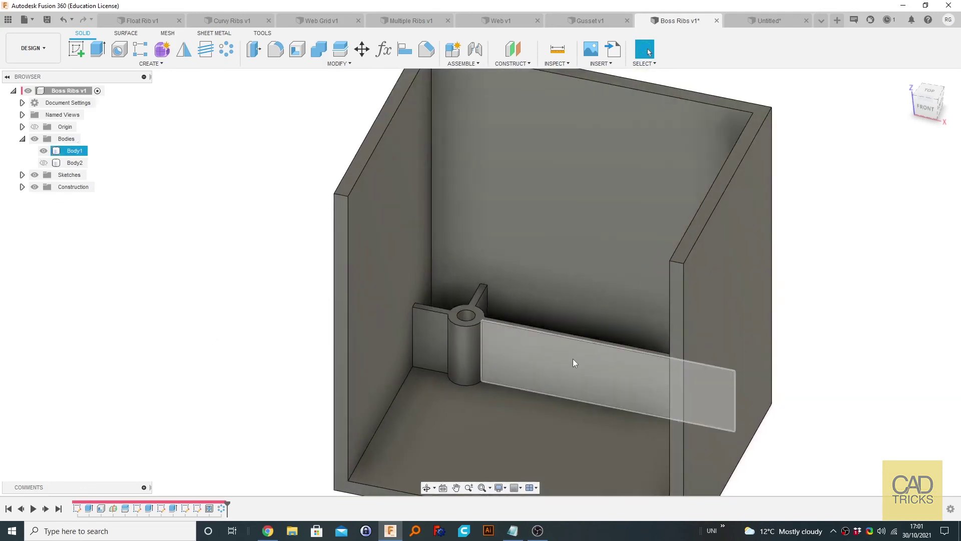
- Delete the long rib reaching the side wall, leaving only the short web ribs around the boss
{"action": "left_click", "coordinate": [686, 371]}
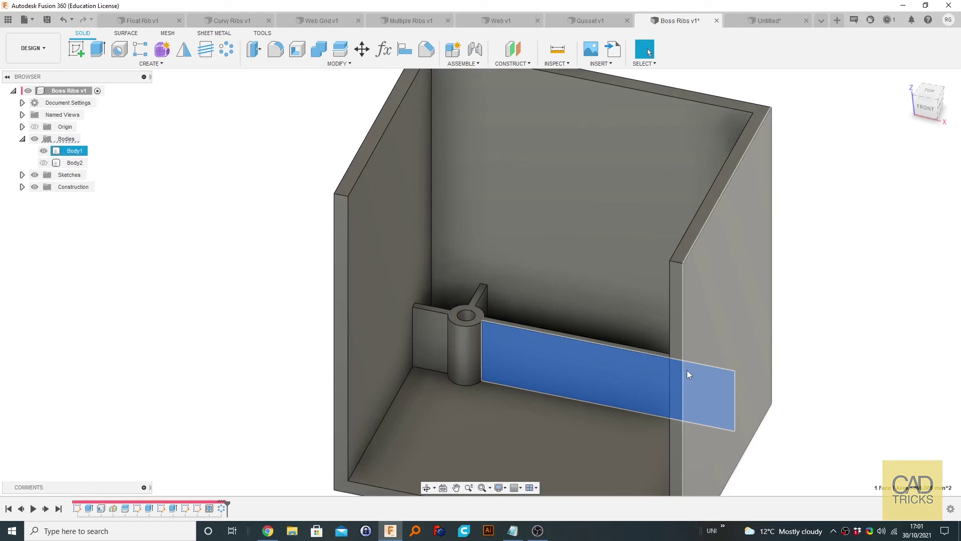
{"action": "key", "text": "Delete"}
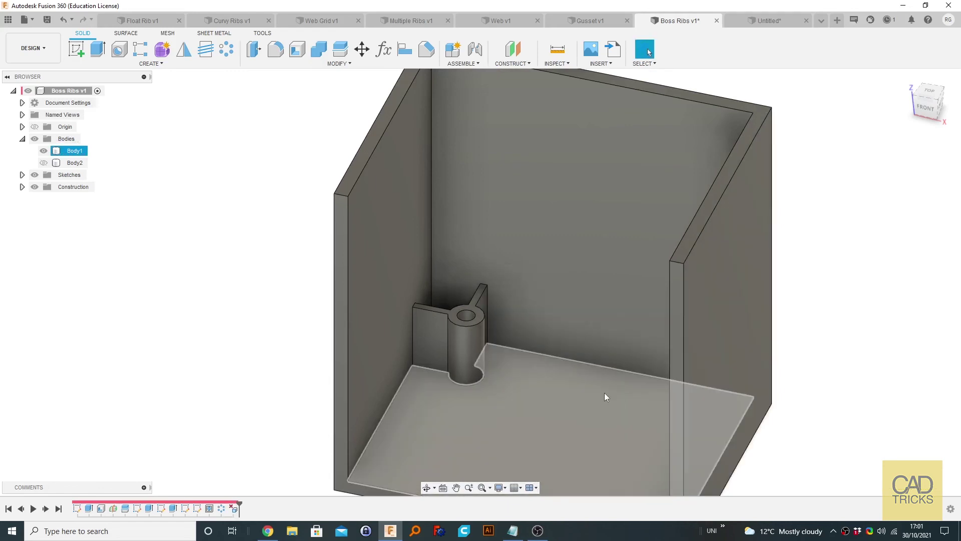
{"action": "middle_click_drag", "start_coordinate": [591, 247], "coordinate": [511, 303], "text": "shift"}
{"action": "scroll", "coordinate": [509, 317], "scroll_direction": "down", "scroll_amount": 5}
{"action": "scroll", "coordinate": [512, 320], "scroll_direction": "up", "scroll_amount": 8}
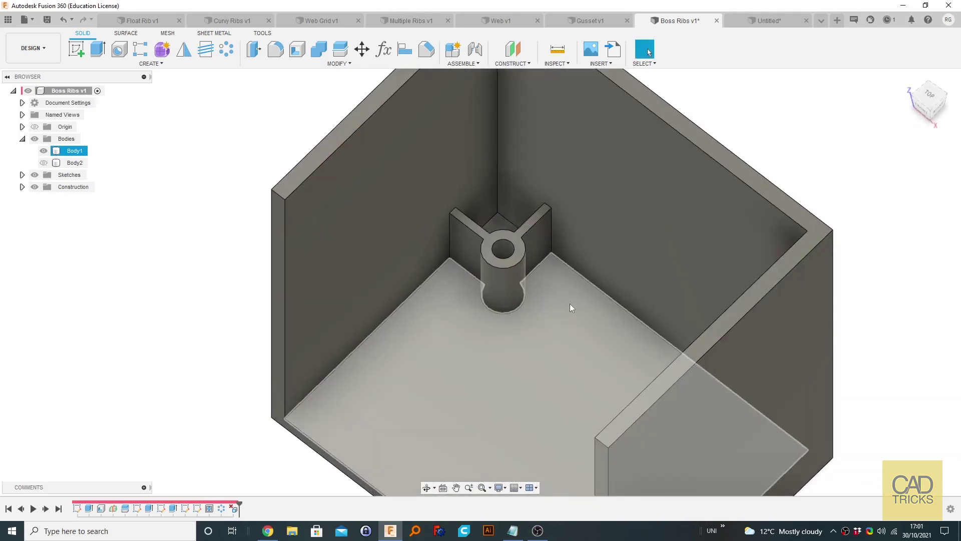
- Start a 0.5 mm fillet on the boss base edge and the first rib base edges
{"action": "key", "text": "f"}
{"action": "left_click", "coordinate": [525, 291]}
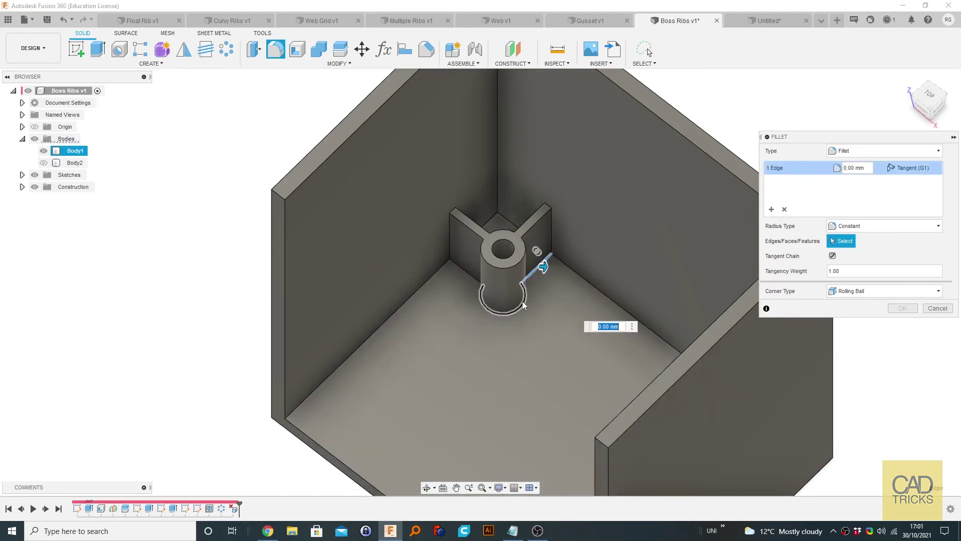
{"action": "left_click", "coordinate": [457, 269]}
{"action": "type", "text": ".5"}
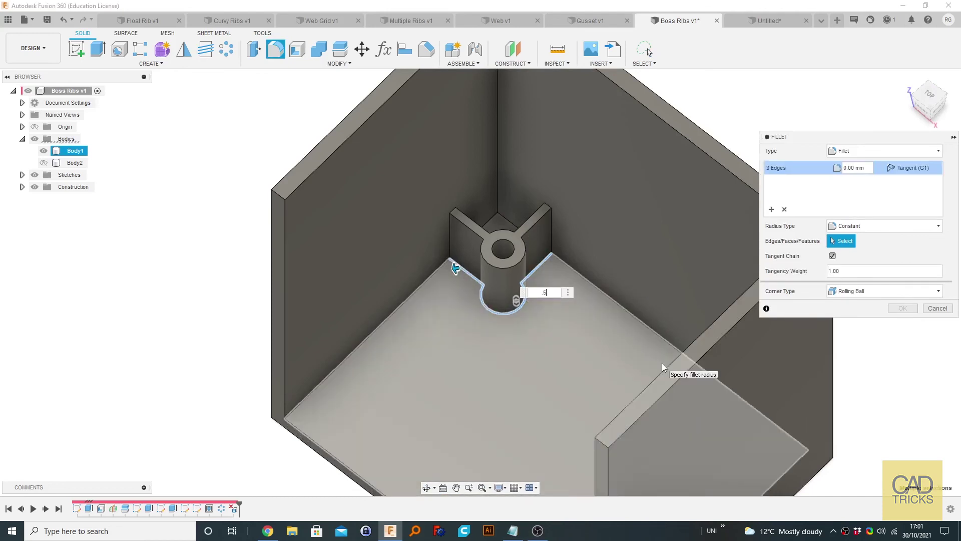
{"action": "mouse_move", "coordinate": [525, 244]}
{"action": "middle_mouse_down", "text": "shift"}
{"action": "mouse_move", "coordinate": [522, 232]}
{"action": "mouse_move", "coordinate": [536, 231]}
{"action": "middle_mouse_up", "text": "shift"}
{"action": "middle_click_drag", "start_coordinate": [518, 170], "coordinate": [530, 172], "text": "shift"}
{"action": "scroll", "coordinate": [541, 160], "scroll_direction": "up", "scroll_amount": 3}
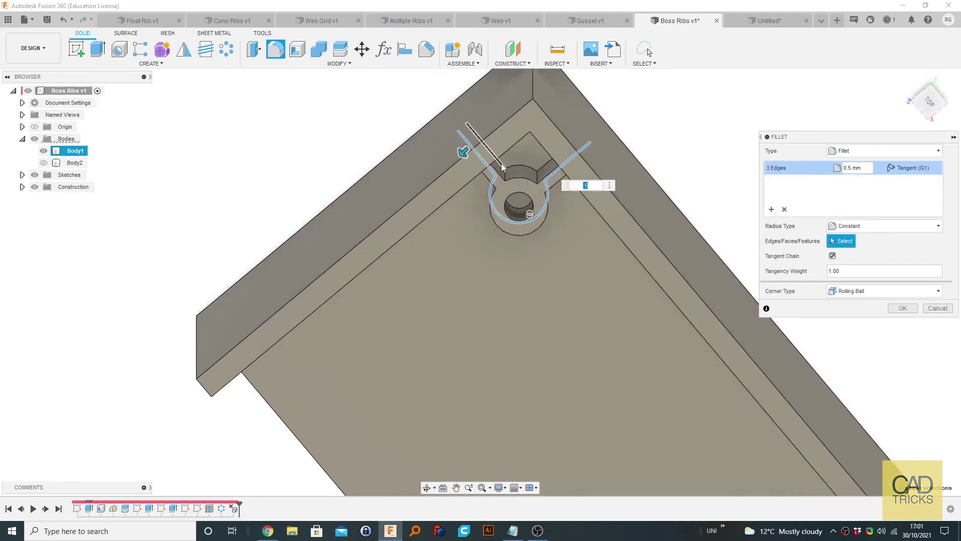
{"action": "left_click", "coordinate": [549, 169]}
{"action": "left_click", "coordinate": [545, 162]}
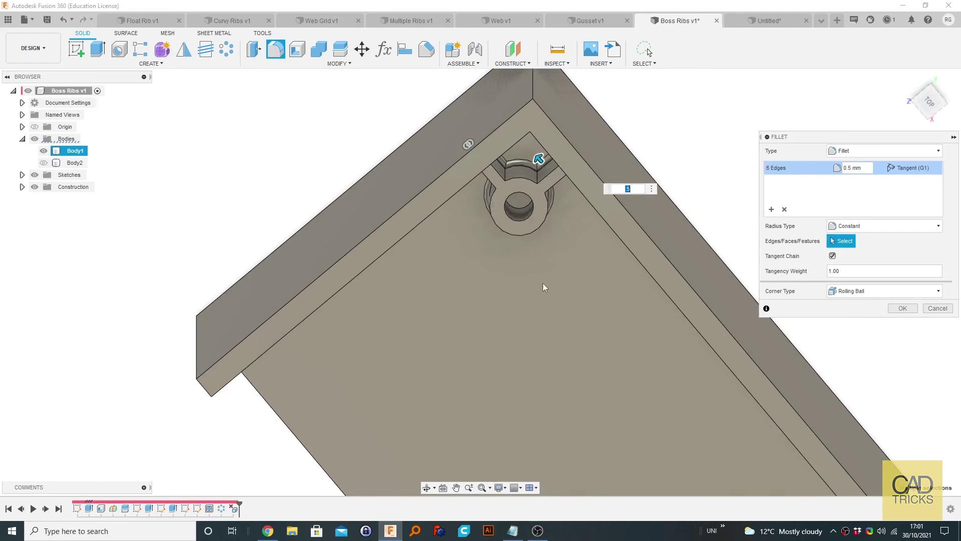
- Add the cylinder's vertical edges and the rib corner edges to the fillet
{"action": "middle_click_drag", "start_coordinate": [545, 162], "coordinate": [551, 242], "text": "shift"}
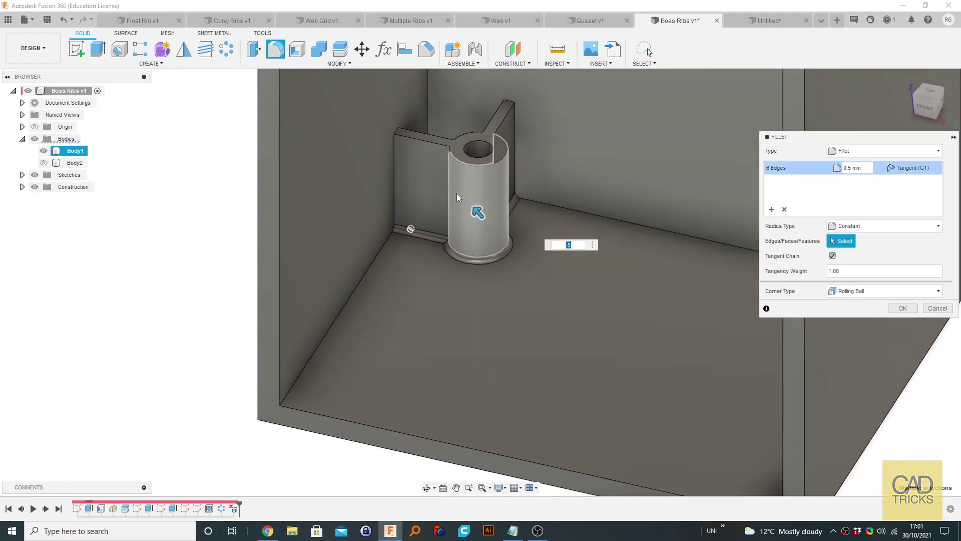
{"action": "middle_click_drag", "start_coordinate": [456, 193], "coordinate": [454, 142], "text": "shift"}
{"action": "scroll", "coordinate": [453, 137], "scroll_direction": "up", "scroll_amount": 5}
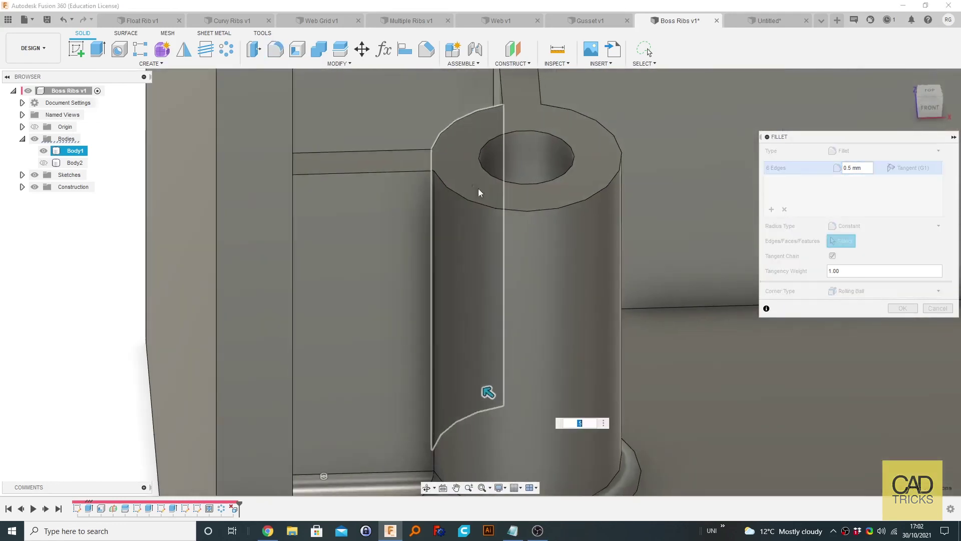
{"action": "left_click", "coordinate": [435, 200]}
{"action": "middle_click_drag", "start_coordinate": [462, 198], "coordinate": [432, 161], "text": "shift"}
{"action": "left_click", "coordinate": [430, 156]}
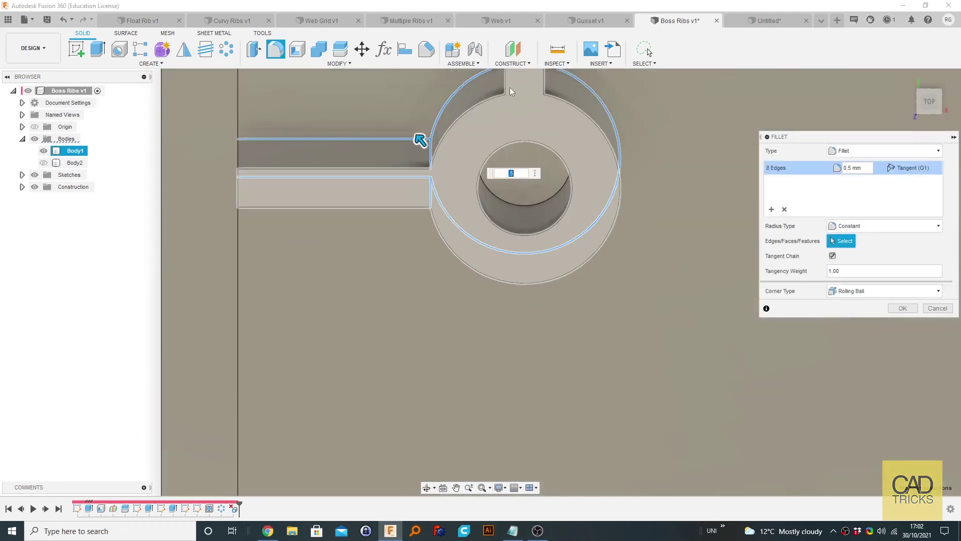
{"action": "middle_click_drag", "start_coordinate": [489, 97], "coordinate": [489, 250], "text": "shift"}
{"action": "left_click", "coordinate": [472, 289]}
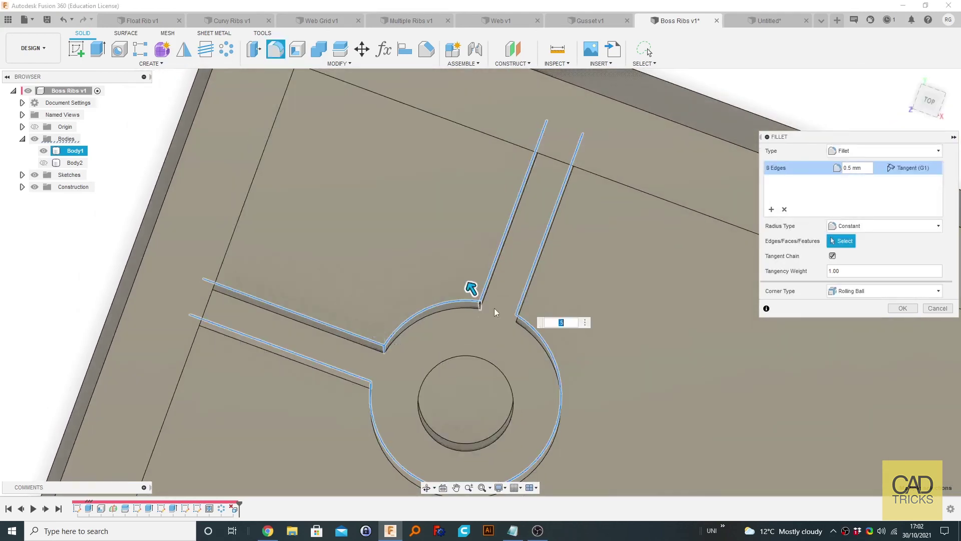
{"action": "middle_click_drag", "start_coordinate": [471, 289], "coordinate": [406, 210], "text": "shift"}
{"action": "left_click", "coordinate": [407, 211]}
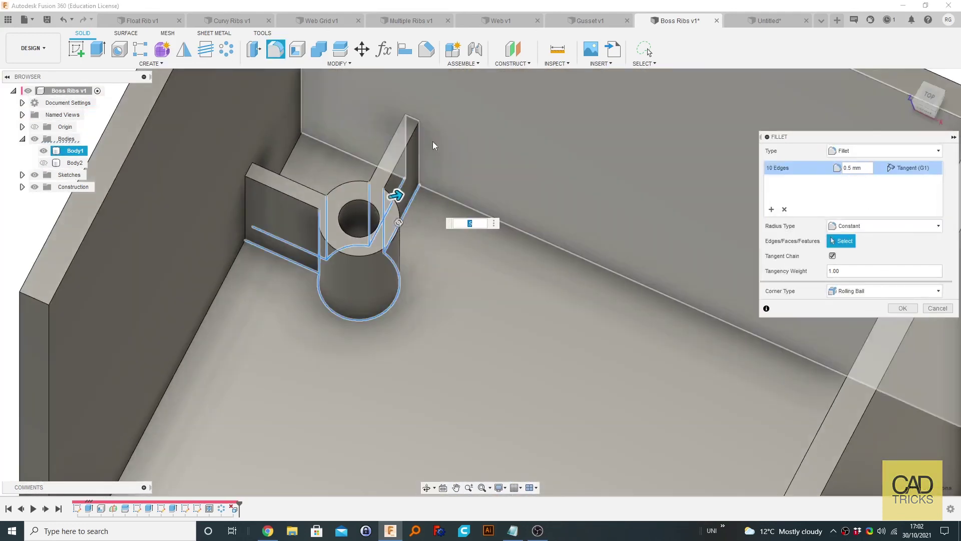
- Add the remaining rib vertical edges and apply the 0.5 mm fillet to all 16 edges
{"action": "left_click", "coordinate": [417, 142]}
{"action": "middle_click_drag", "start_coordinate": [407, 113], "coordinate": [409, 124], "text": "shift"}
{"action": "left_click", "coordinate": [406, 133]}
{"action": "middle_click_drag", "start_coordinate": [389, 158], "coordinate": [352, 166], "text": "shift"}
{"action": "left_click", "coordinate": [353, 166]}
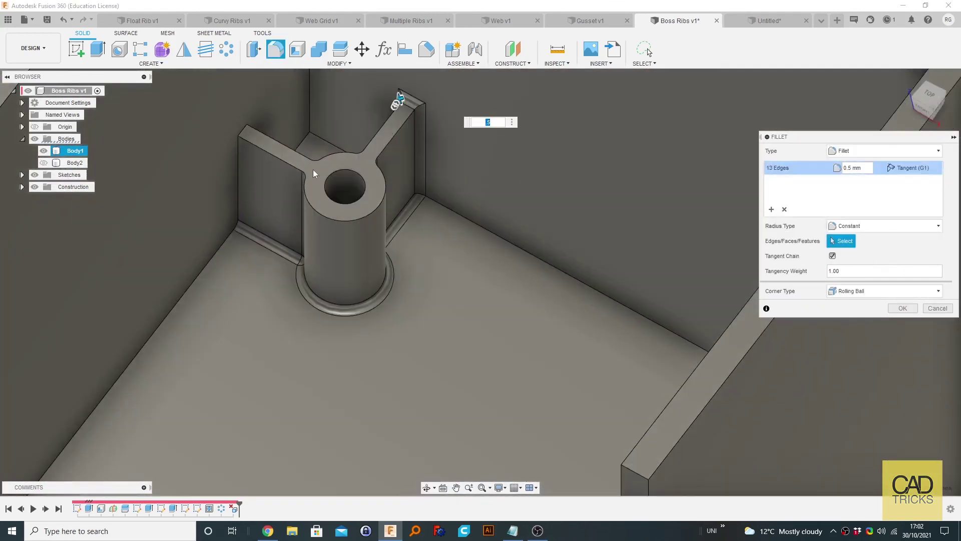
{"action": "left_click", "coordinate": [238, 161]}
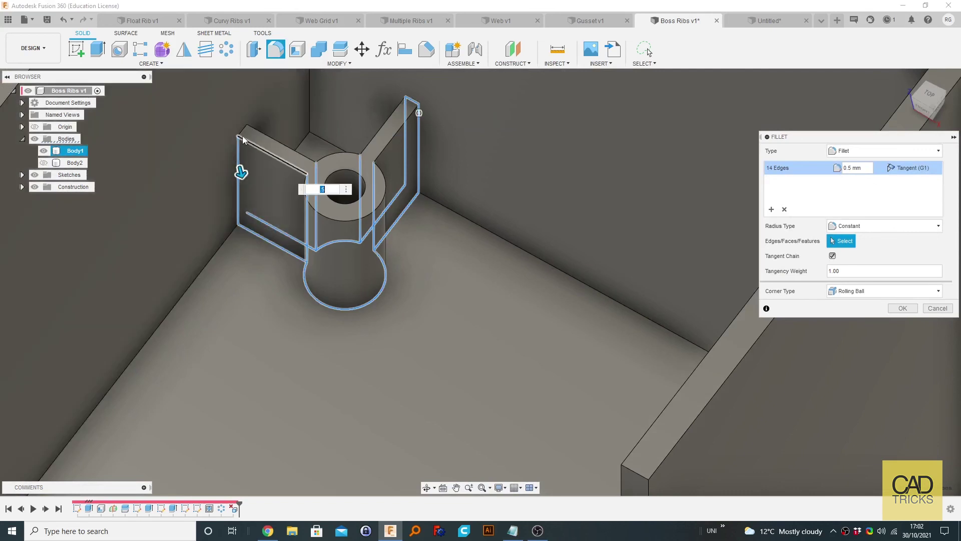
{"action": "middle_click_drag", "start_coordinate": [258, 128], "coordinate": [239, 287], "text": "shift"}
{"action": "left_click", "coordinate": [242, 172]}
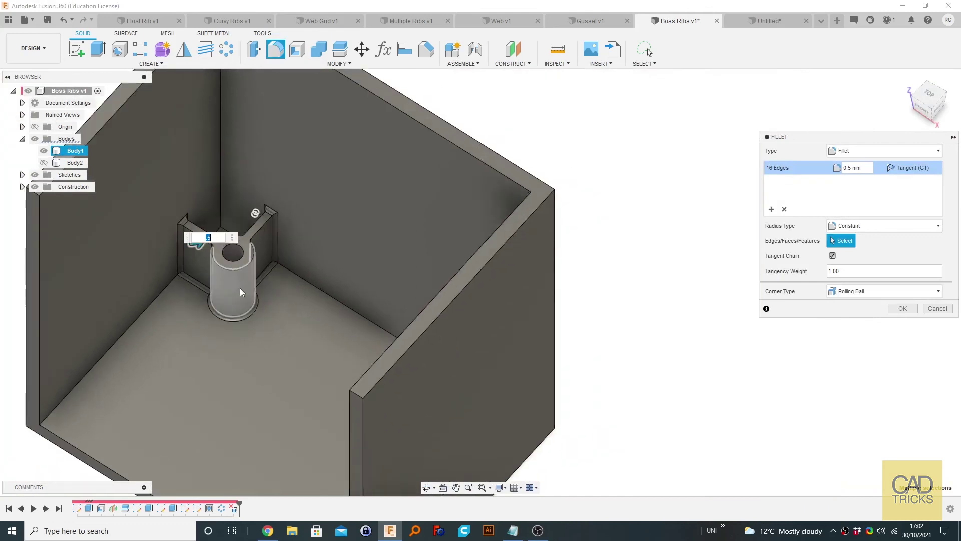
{"action": "scroll", "coordinate": [239, 288], "scroll_direction": "down", "scroll_amount": 3}
{"action": "left_click", "coordinate": [902, 308]}
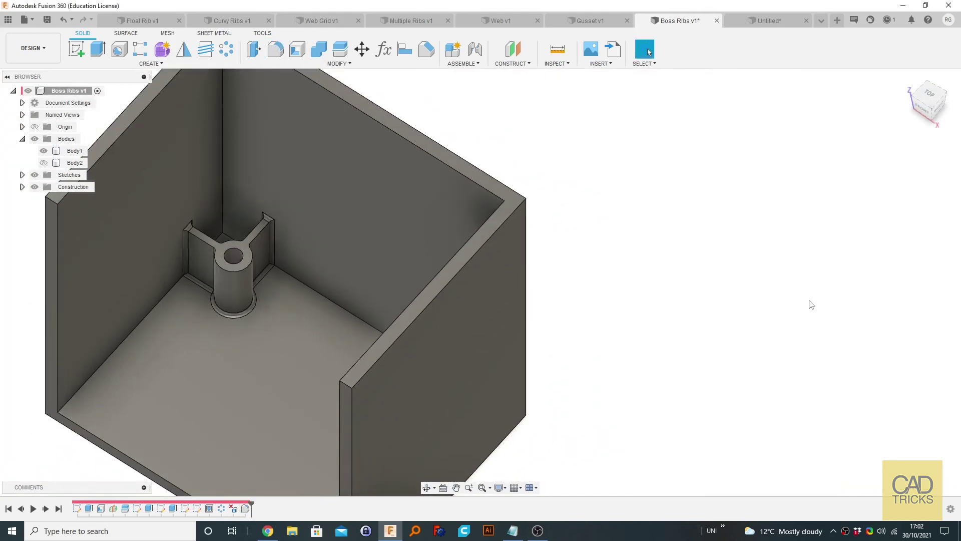
- Zoom around to review the filleted boss and web ribs, then clear the body selection
{"action": "scroll", "coordinate": [257, 277], "scroll_direction": "down", "scroll_amount": 1}
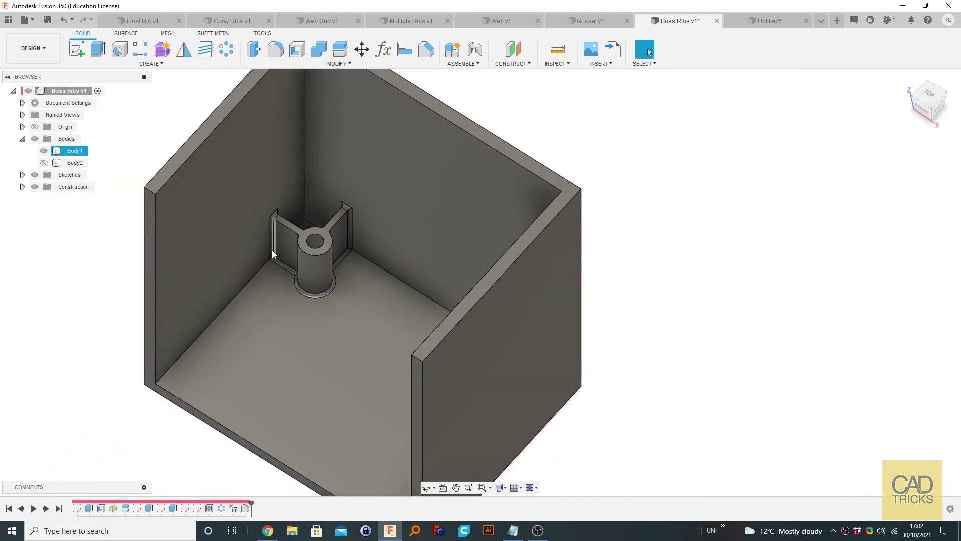
{"action": "scroll", "coordinate": [302, 259], "scroll_direction": "up", "scroll_amount": 3}
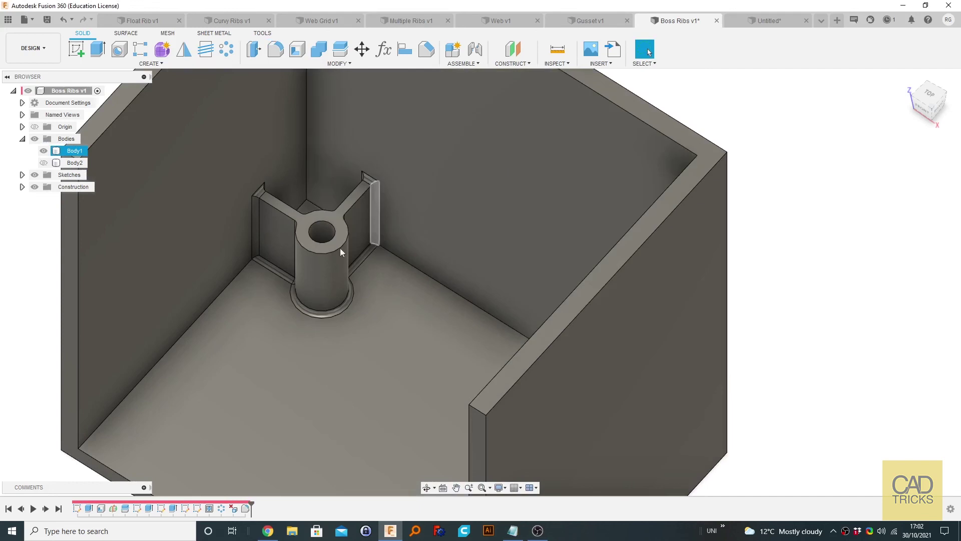
{"action": "scroll", "coordinate": [440, 301], "scroll_direction": "down", "scroll_amount": 3}
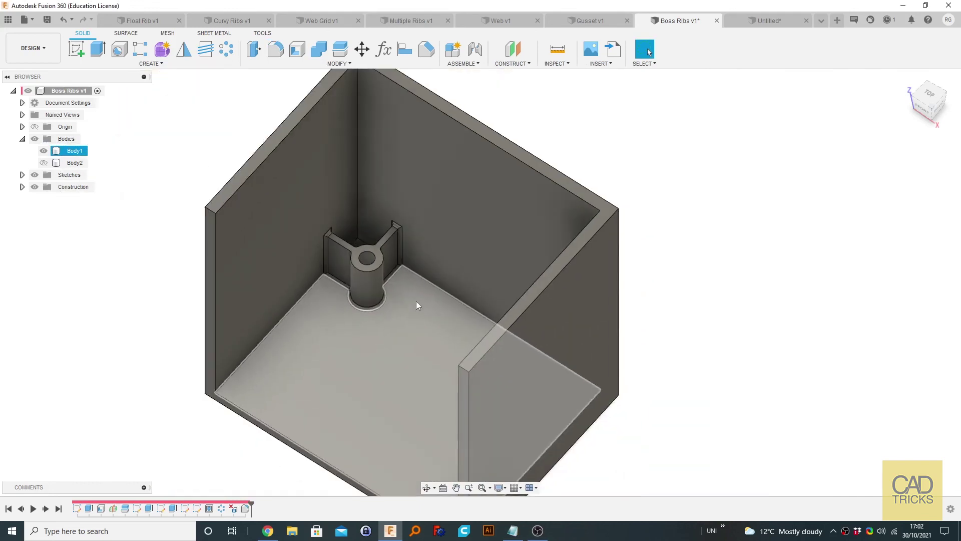
{"action": "scroll", "coordinate": [376, 294], "scroll_direction": "down", "scroll_amount": 4}
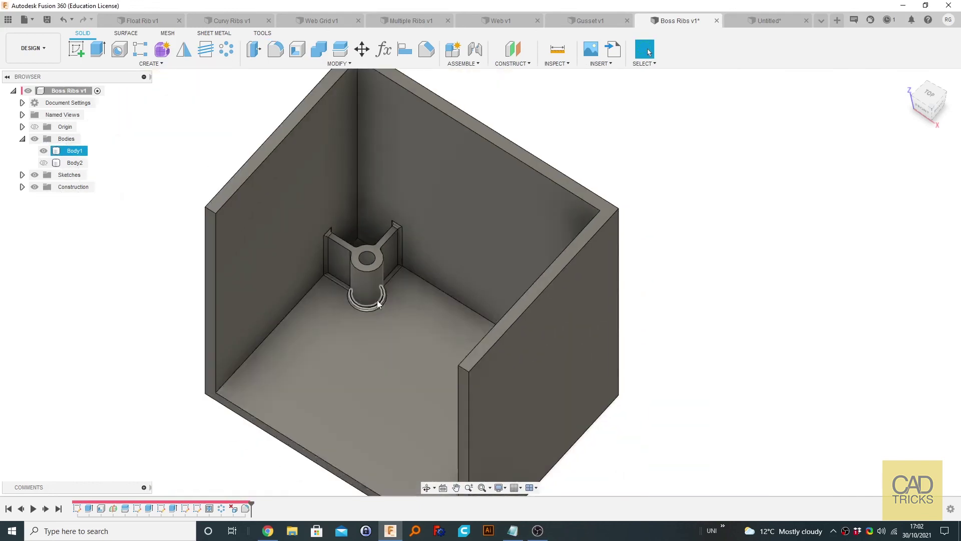
{"action": "scroll", "coordinate": [375, 294], "scroll_direction": "down", "scroll_amount": 2}
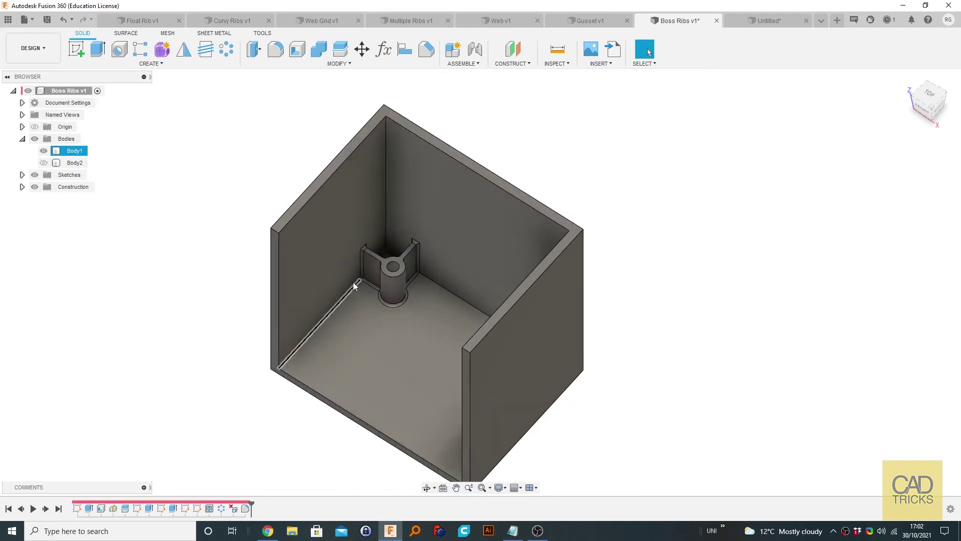
{"action": "scroll", "coordinate": [467, 317], "scroll_direction": "up", "scroll_amount": 8}
{"action": "scroll", "coordinate": [646, 135], "scroll_direction": "down", "scroll_amount": 5}
{"action": "left_click", "coordinate": [645, 49]}
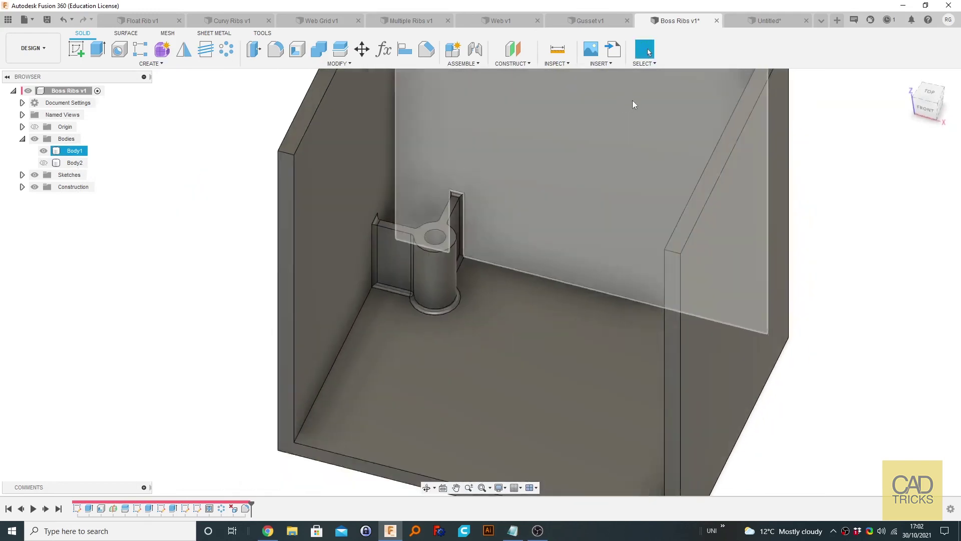
{"action": "left_click", "coordinate": [592, 23]}
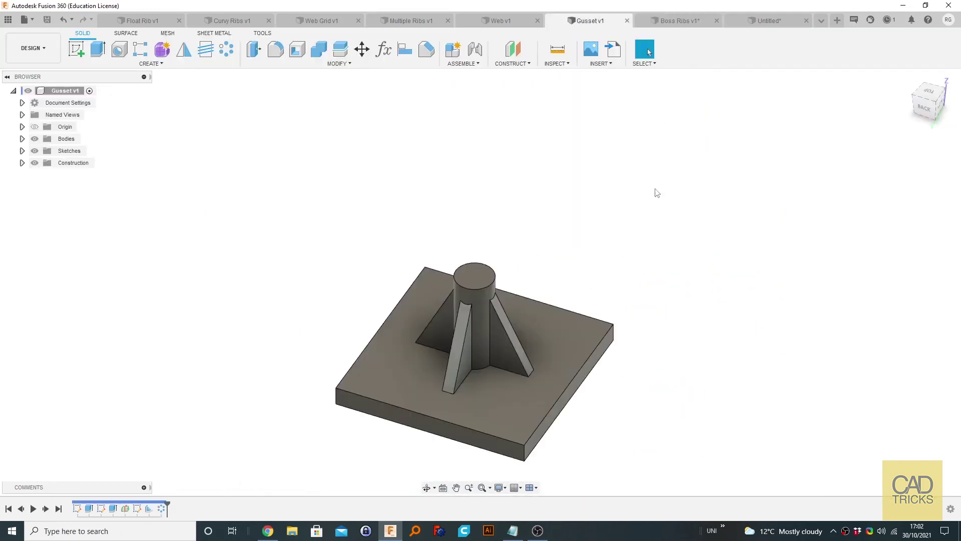
{"action": "middle_click_drag", "start_coordinate": [590, 272], "coordinate": [435, 284], "text": "shift"}
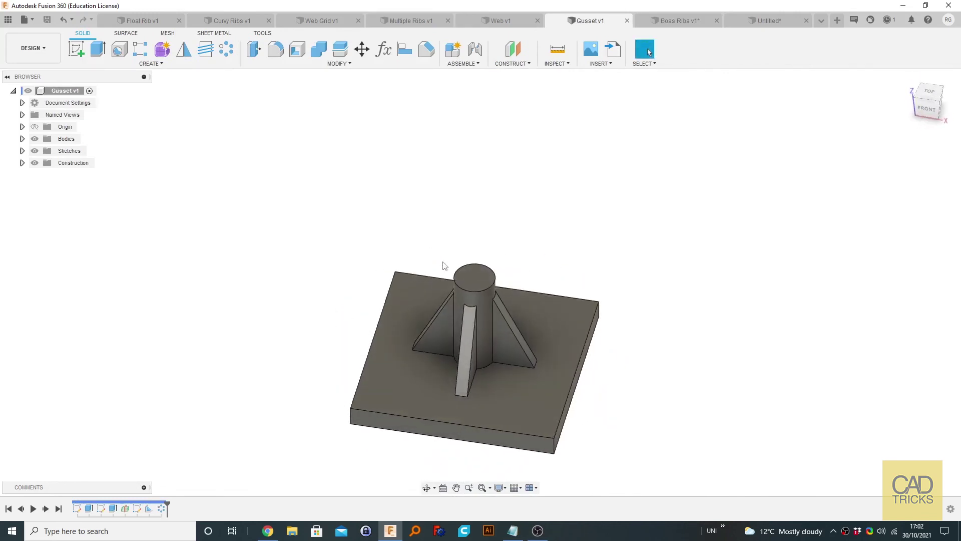